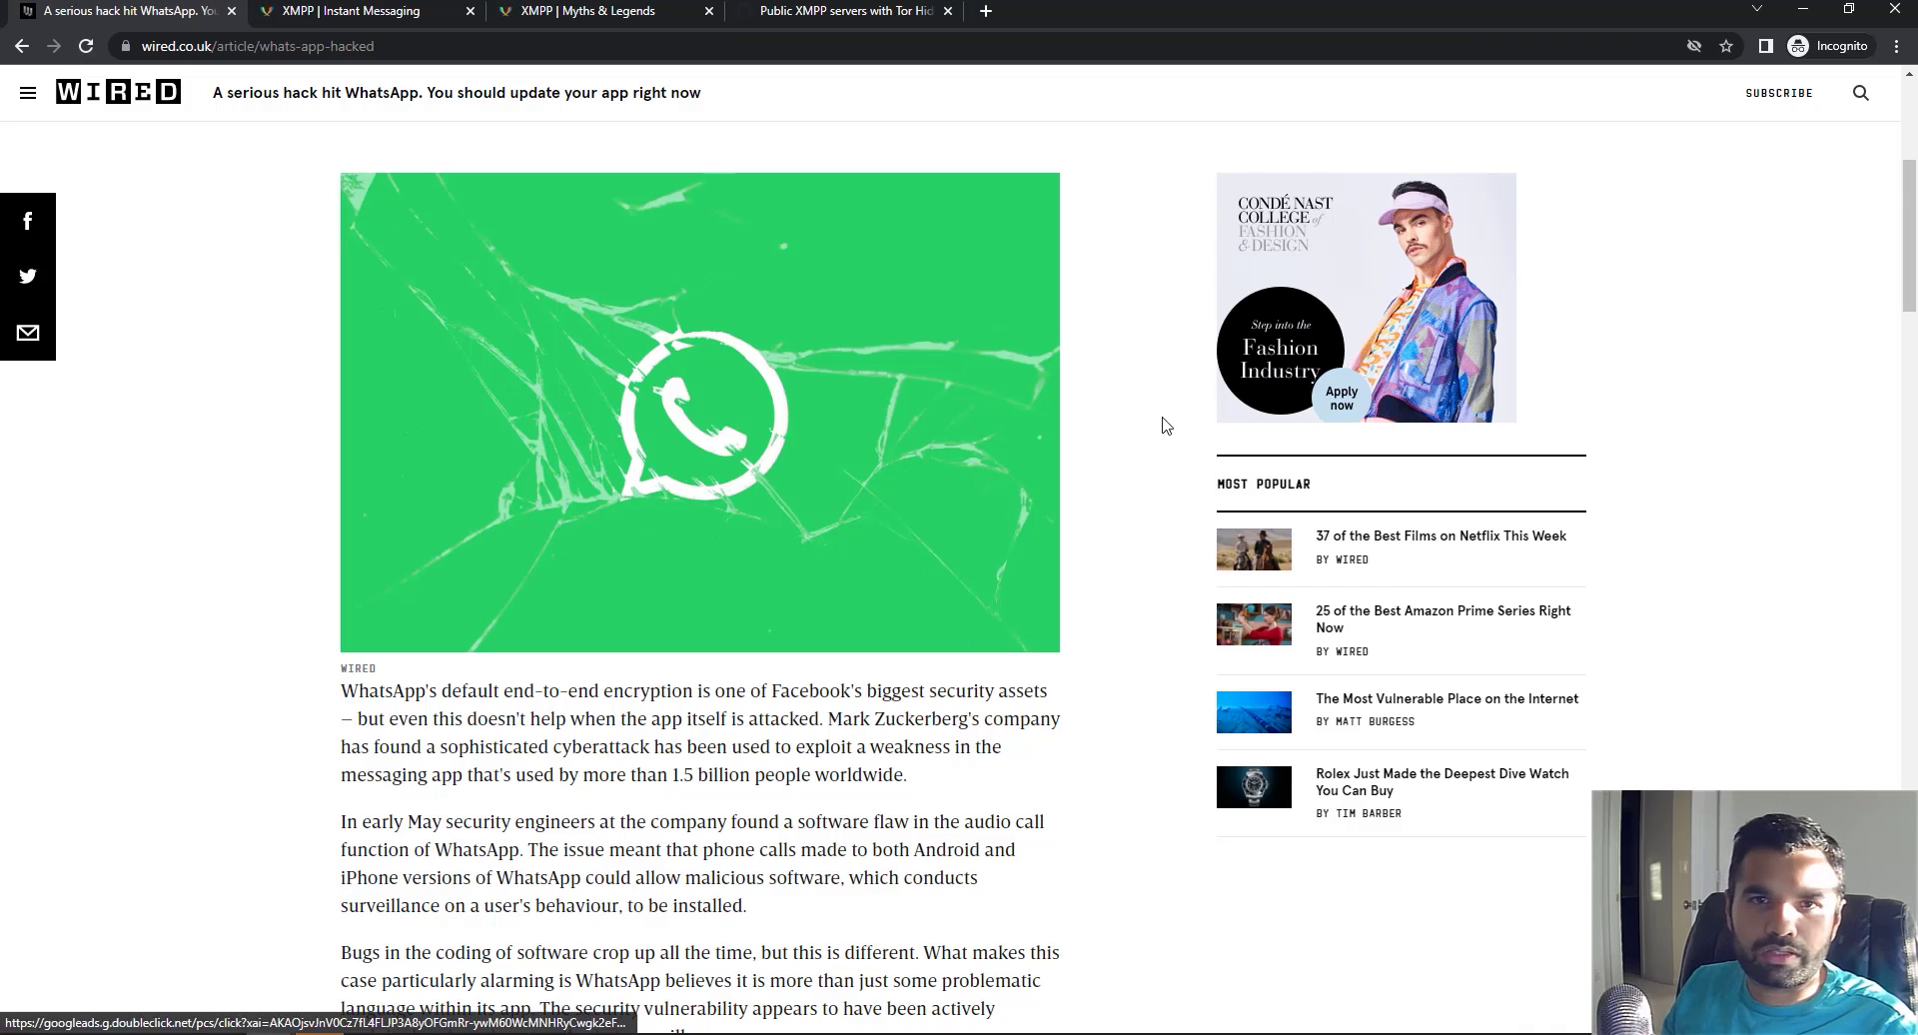
Read down the Wired WhatsApp article through the audio-call flaw paragraphs, then return to the slideshow
{"action": "scroll", "coordinate": [881, 615], "scroll_direction": "up", "scroll_amount": 3}
{"action": "scroll", "coordinate": [882, 612], "scroll_direction": "down", "scroll_amount": 4}
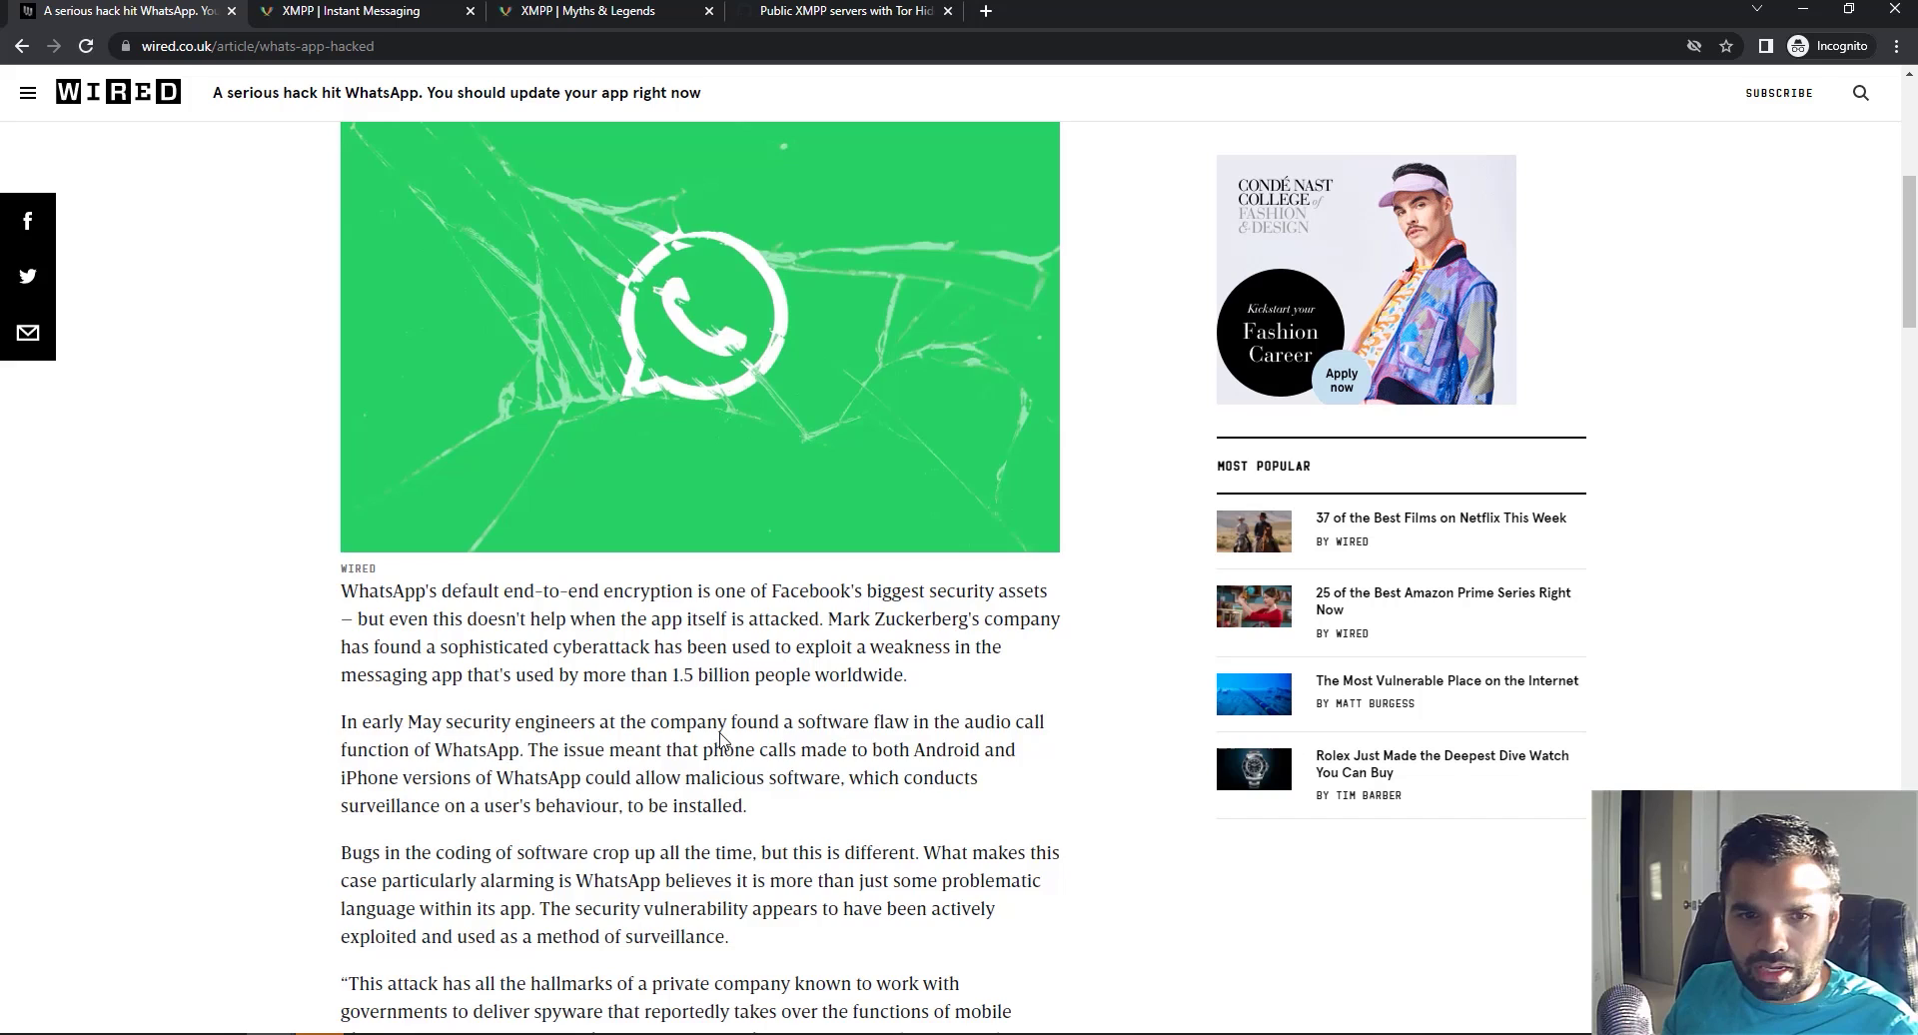
{"action": "scroll", "coordinate": [721, 739], "scroll_direction": "down", "scroll_amount": 1}
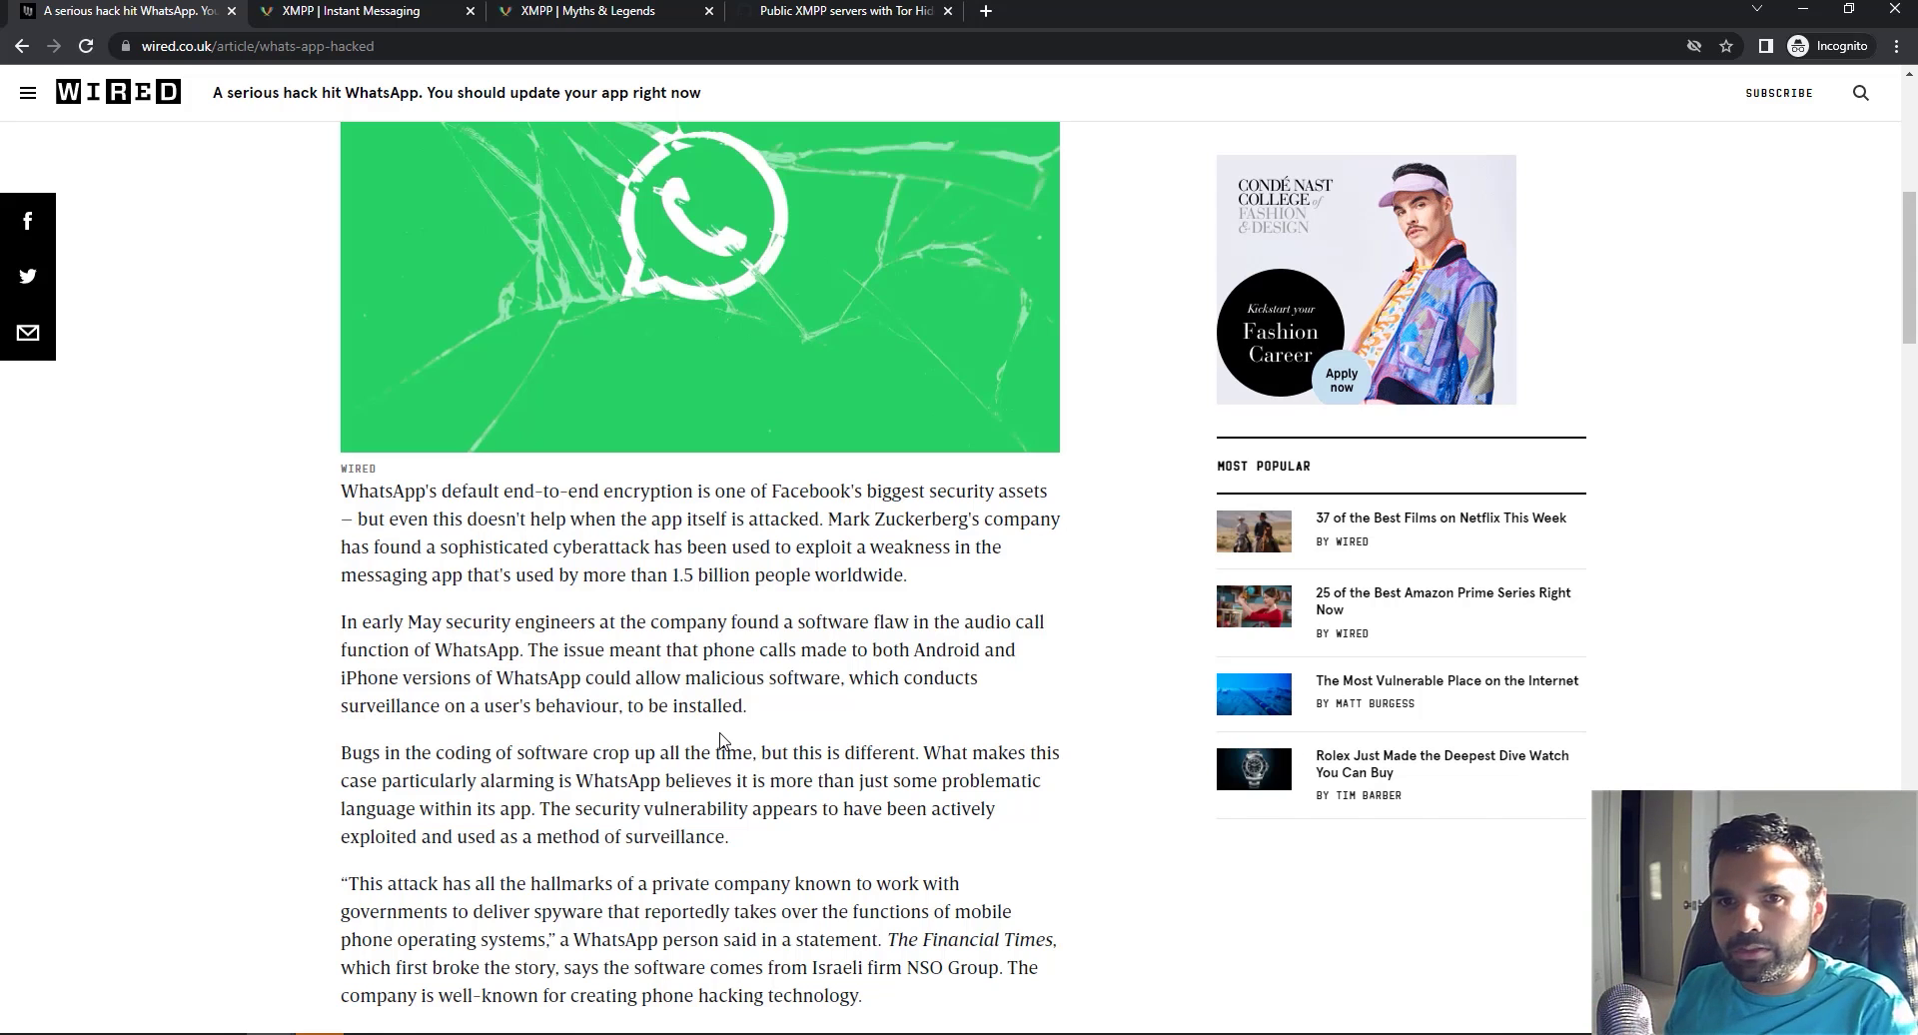
{"action": "key", "text": "alt+Tab"}
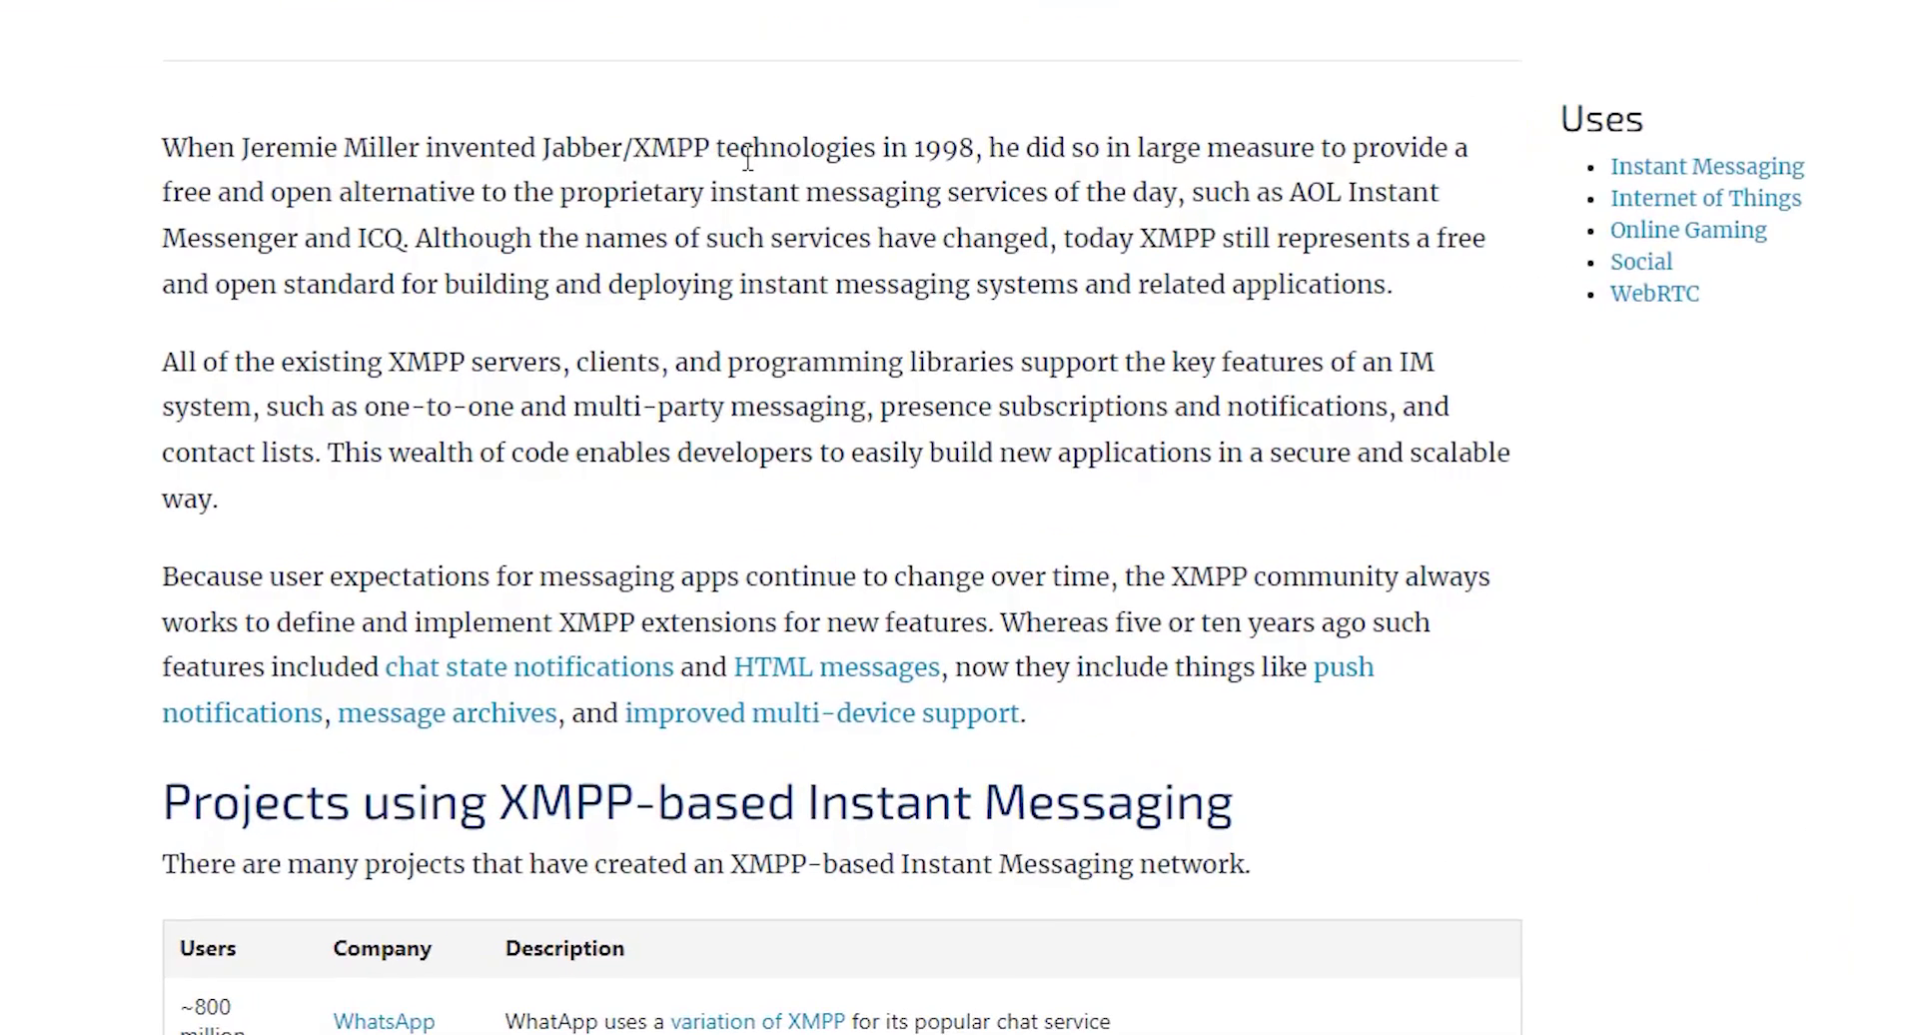
{"action": "left_click_drag", "start_coordinate": [747, 158], "coordinate": [983, 150]}
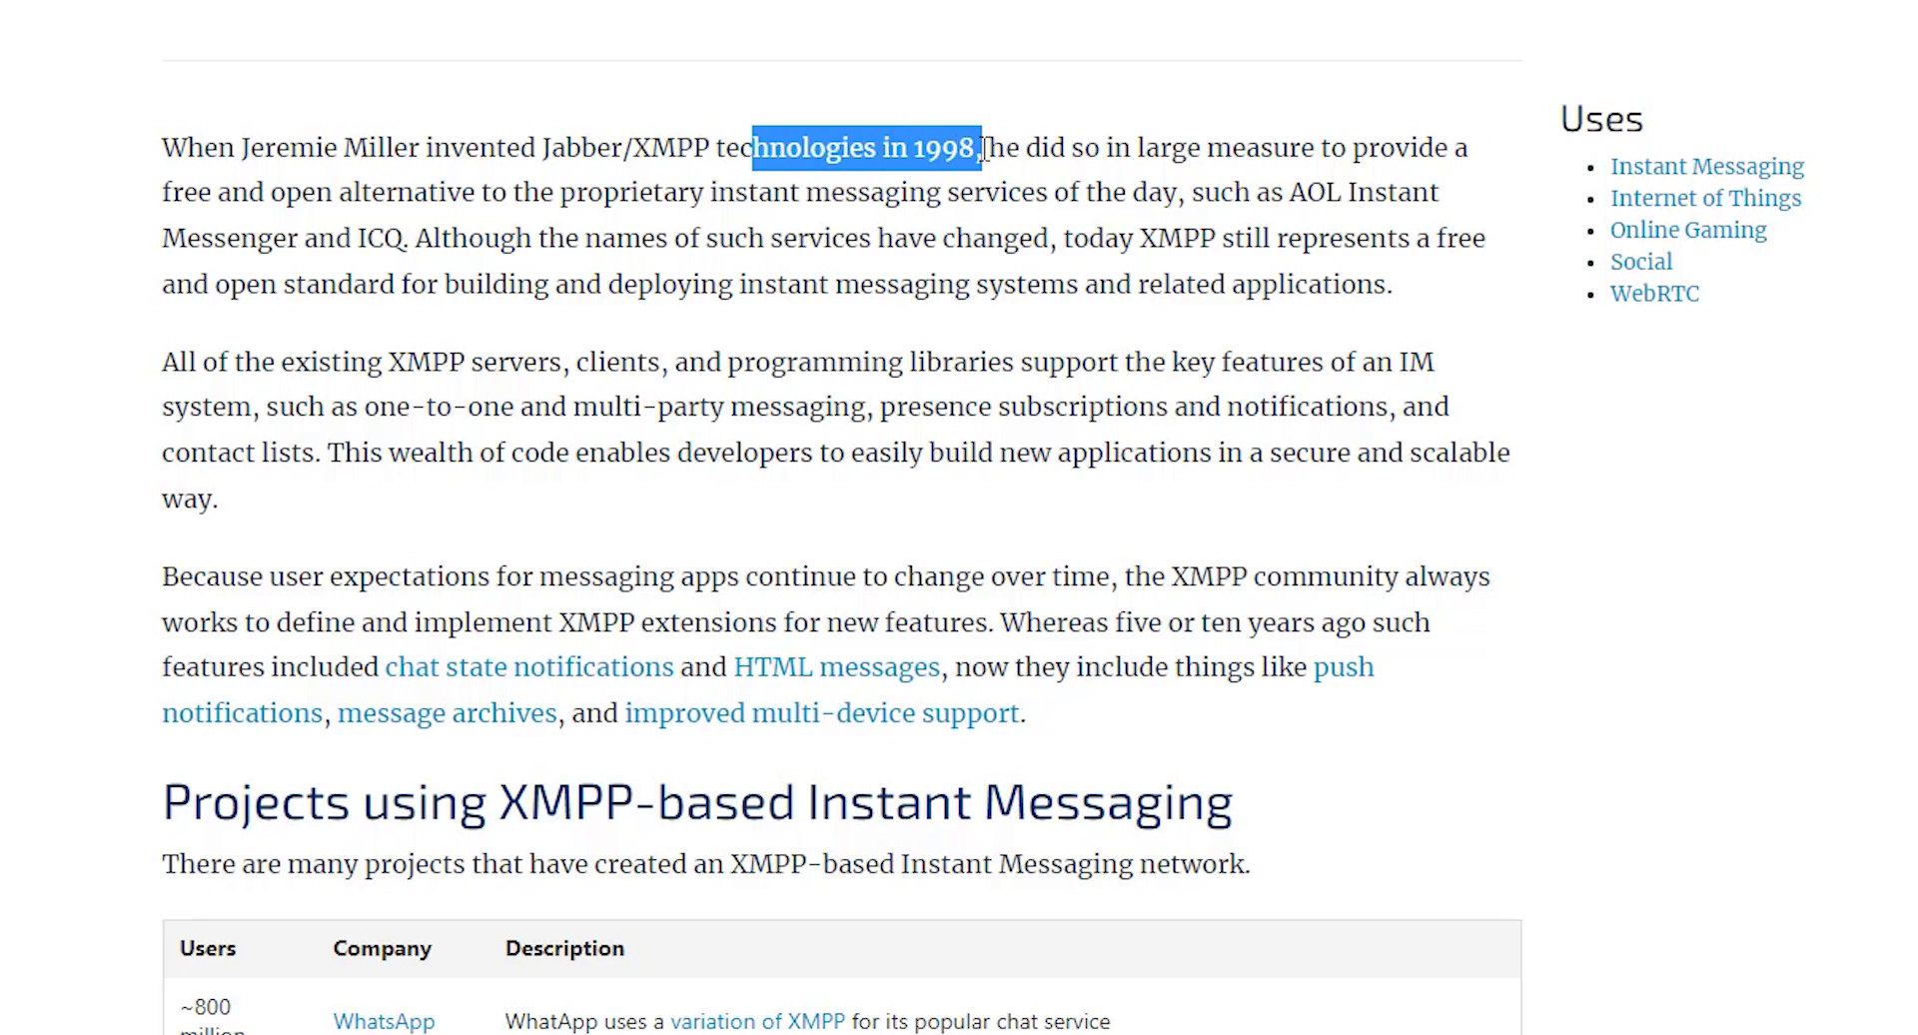
{"action": "left_click_drag", "start_coordinate": [1229, 191], "coordinate": [1433, 192]}
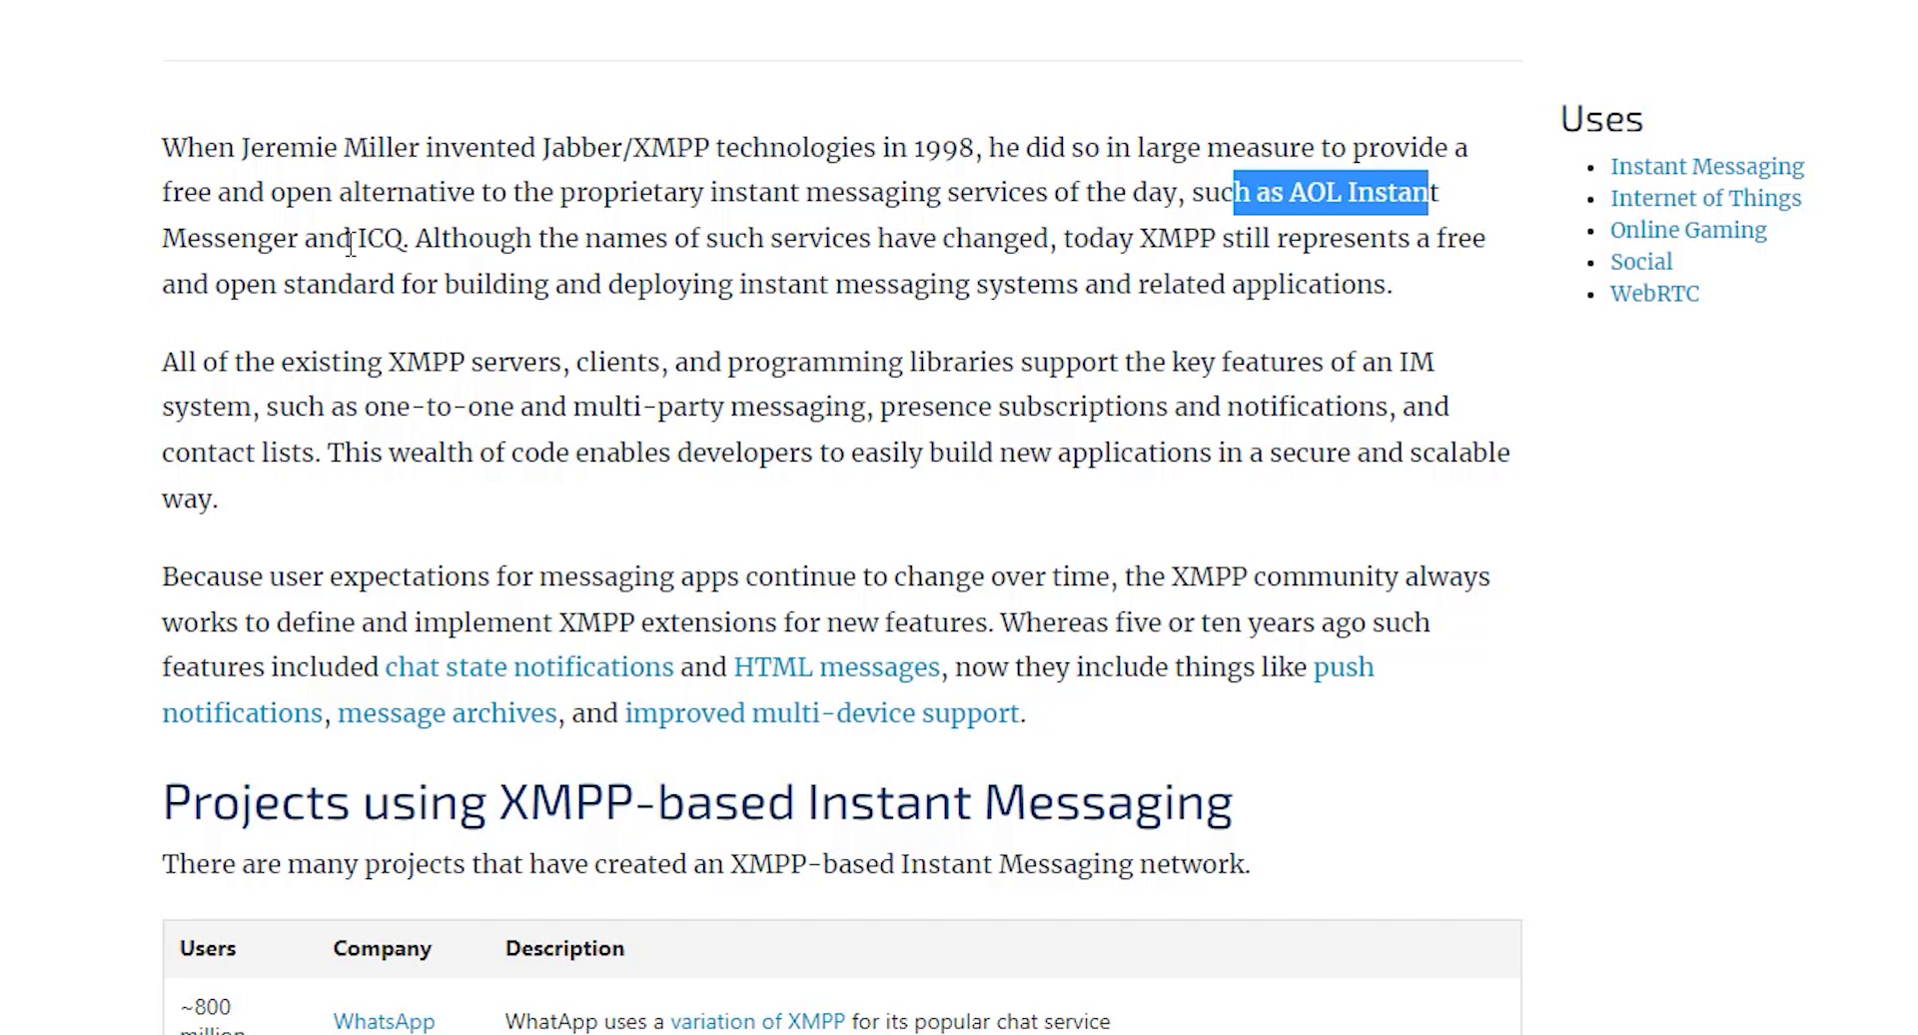
{"action": "left_click_drag", "start_coordinate": [352, 244], "coordinate": [469, 252]}
{"action": "left_click_drag", "start_coordinate": [165, 363], "coordinate": [1411, 362]}
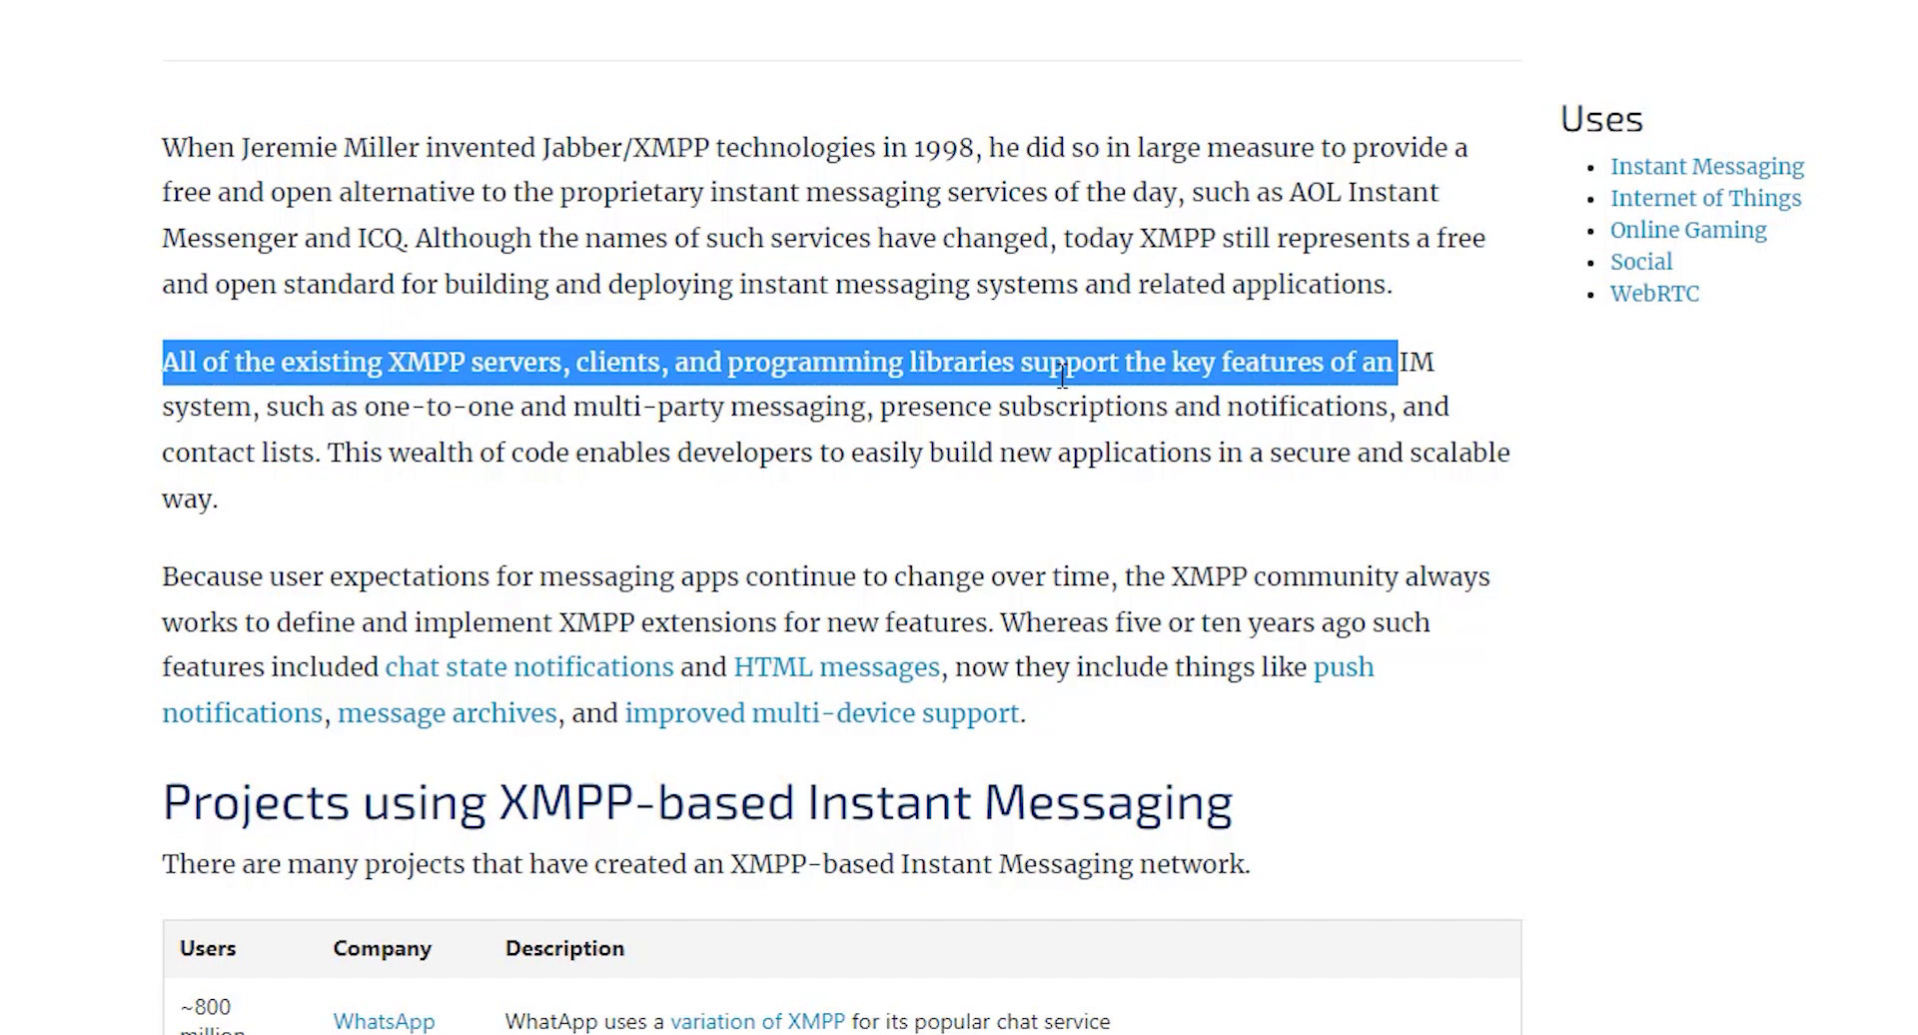
{"action": "left_click", "coordinate": [282, 412]}
{"action": "left_click_drag", "start_coordinate": [282, 411], "coordinate": [1377, 409]}
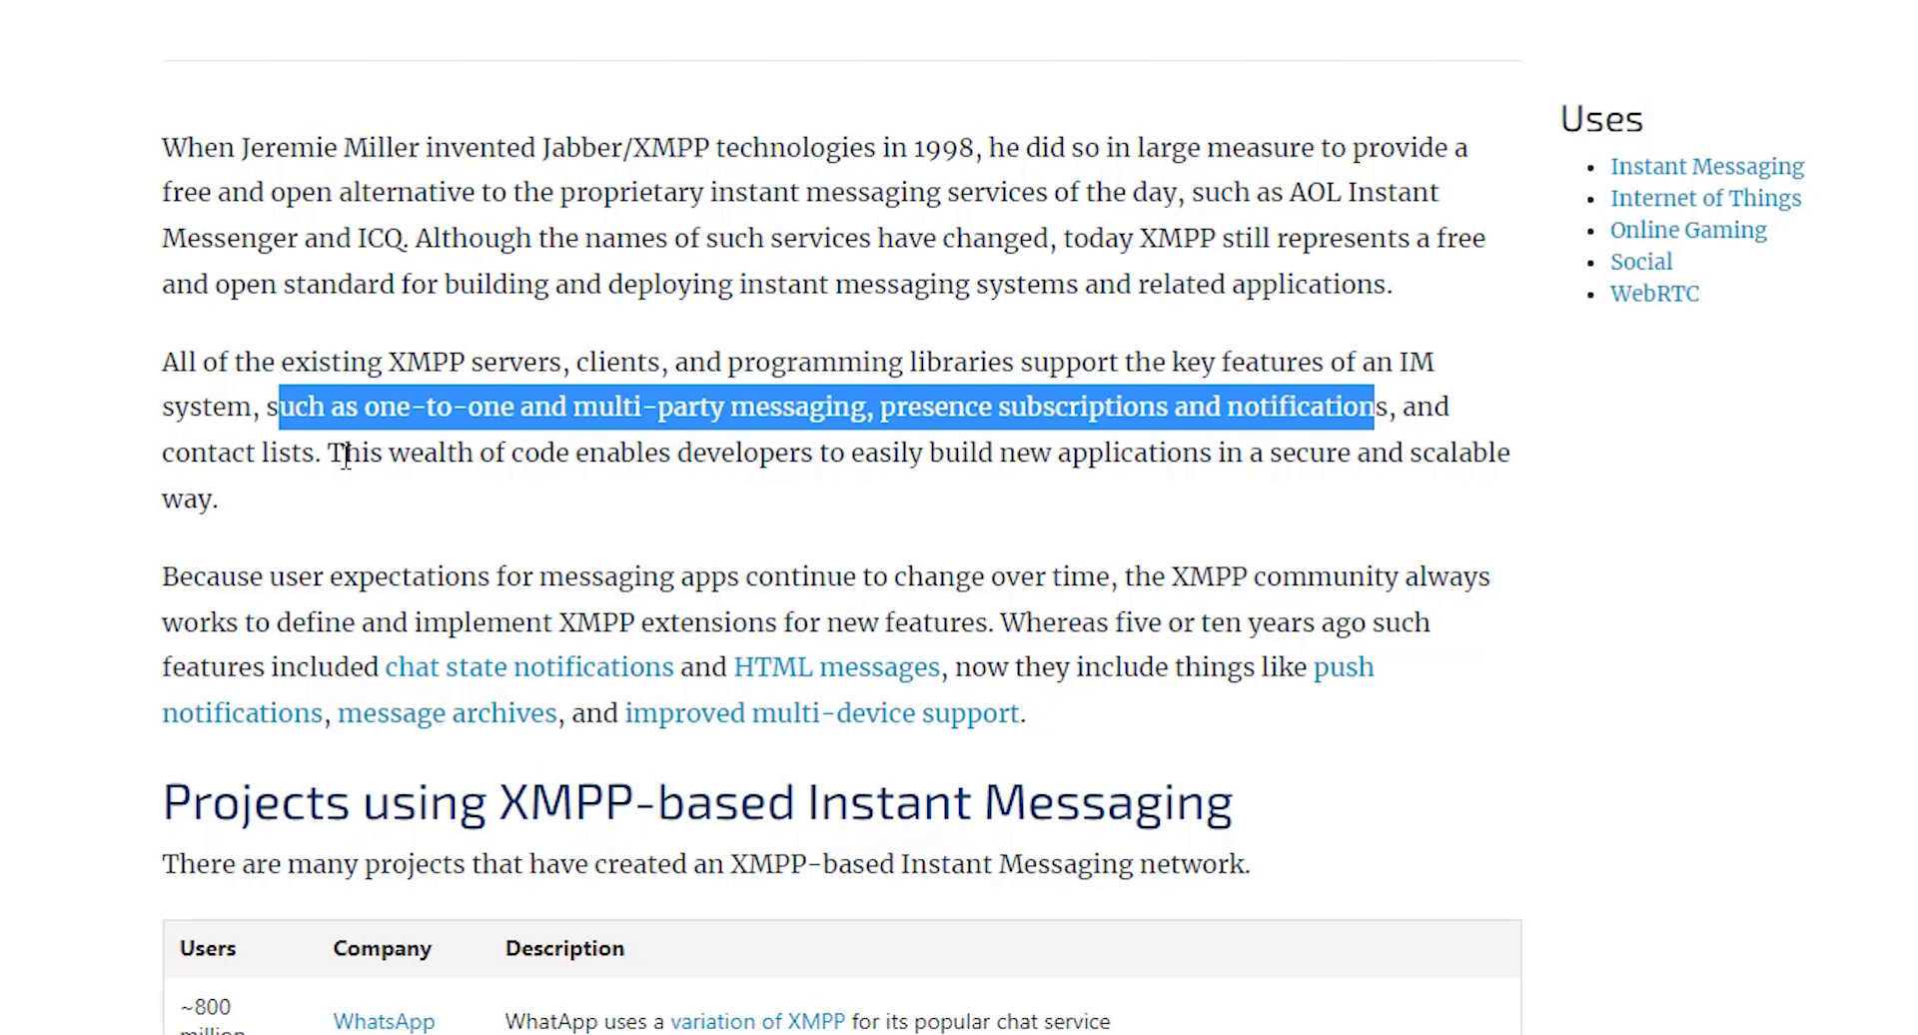
{"action": "scroll", "coordinate": [345, 456], "scroll_direction": "down", "scroll_amount": 2}
{"action": "left_click_drag", "start_coordinate": [325, 418], "coordinate": [1136, 420]}
{"action": "left_click_drag", "start_coordinate": [1263, 421], "coordinate": [1422, 419]}
{"action": "left_click_drag", "start_coordinate": [210, 462], "coordinate": [976, 462]}
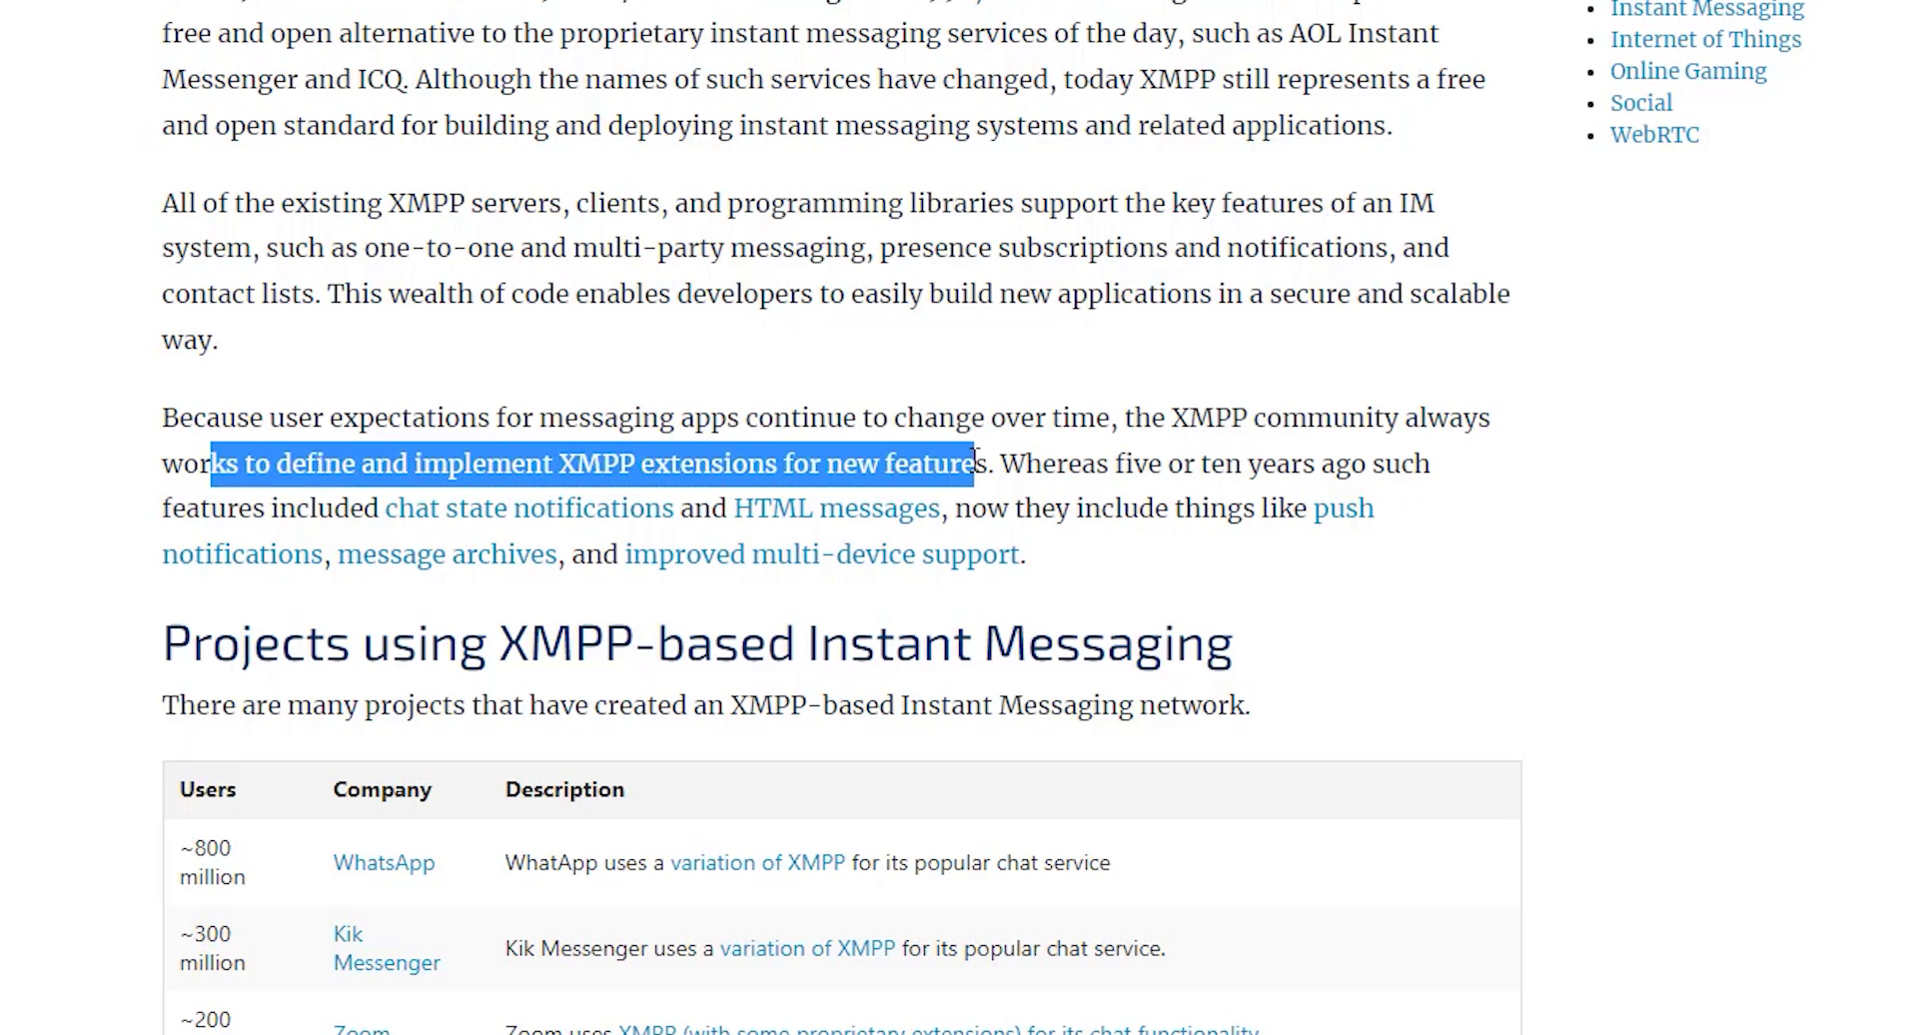
{"action": "scroll", "coordinate": [976, 461], "scroll_direction": "down", "scroll_amount": 12}
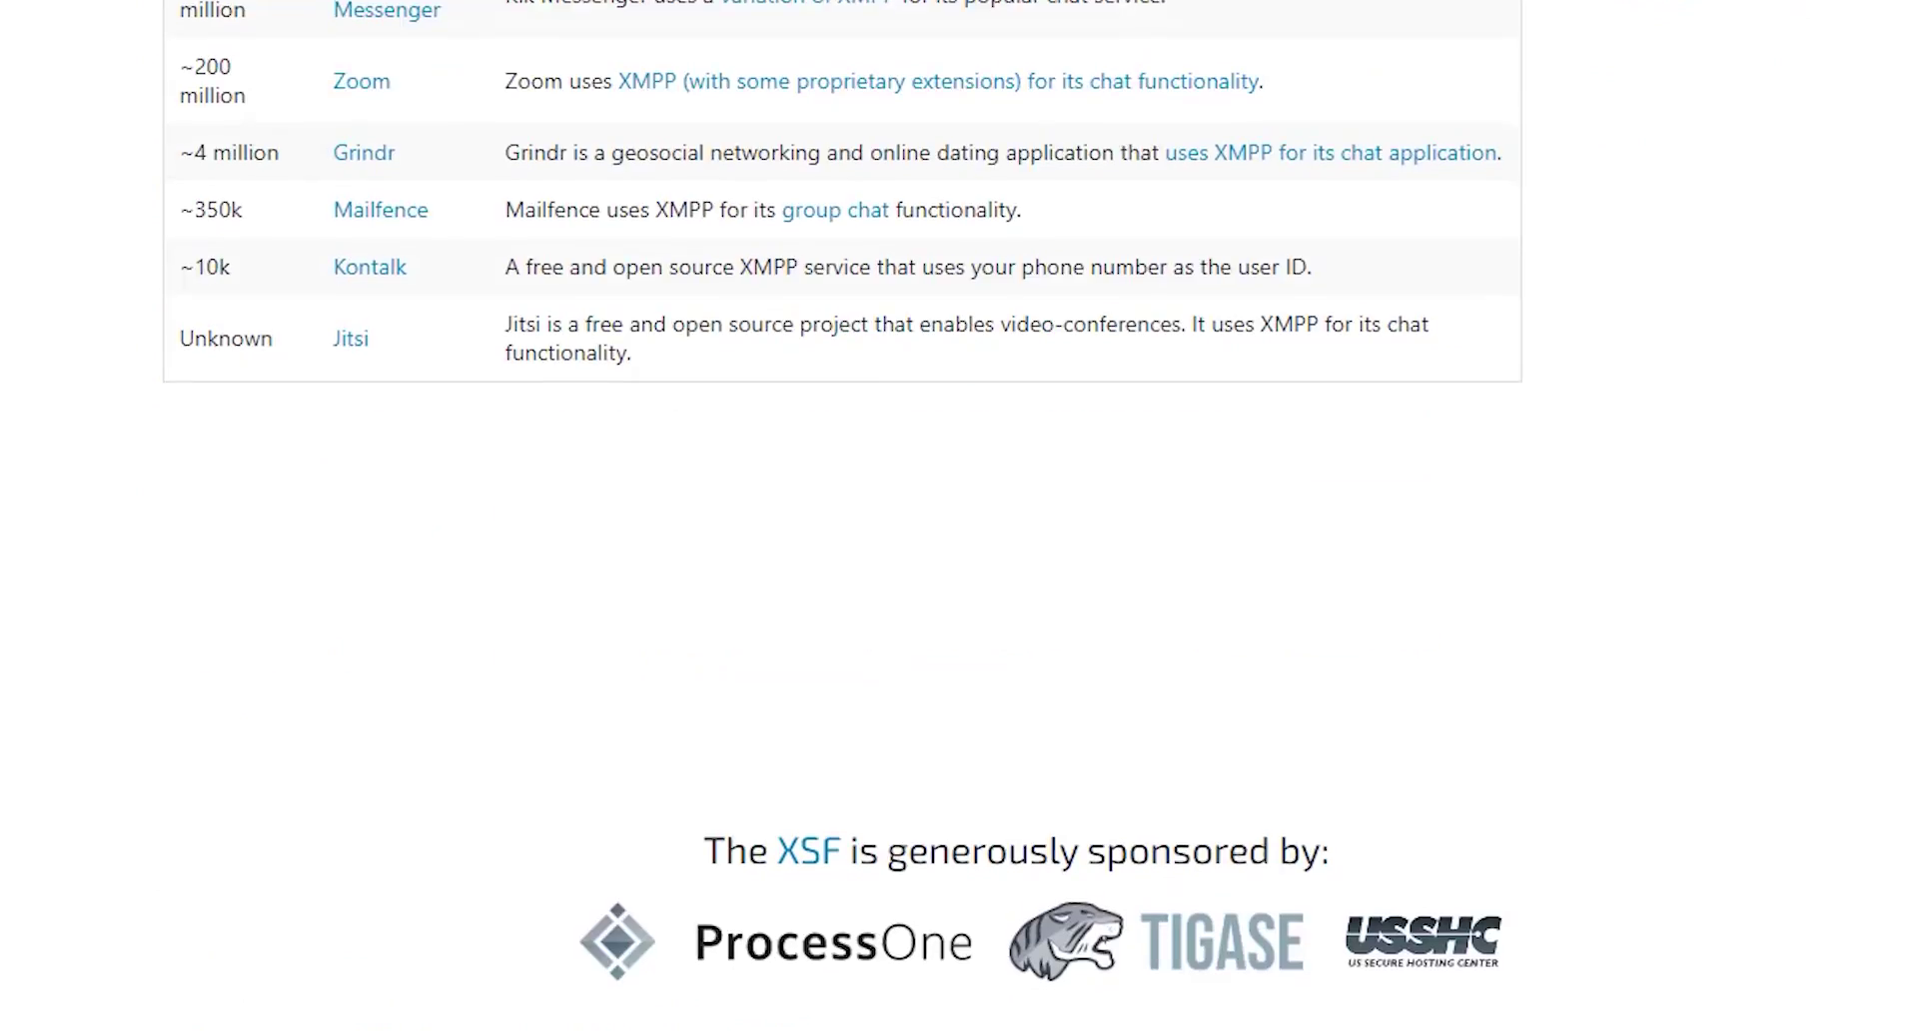
{"action": "scroll", "coordinate": [975, 461], "scroll_direction": "up", "scroll_amount": 9}
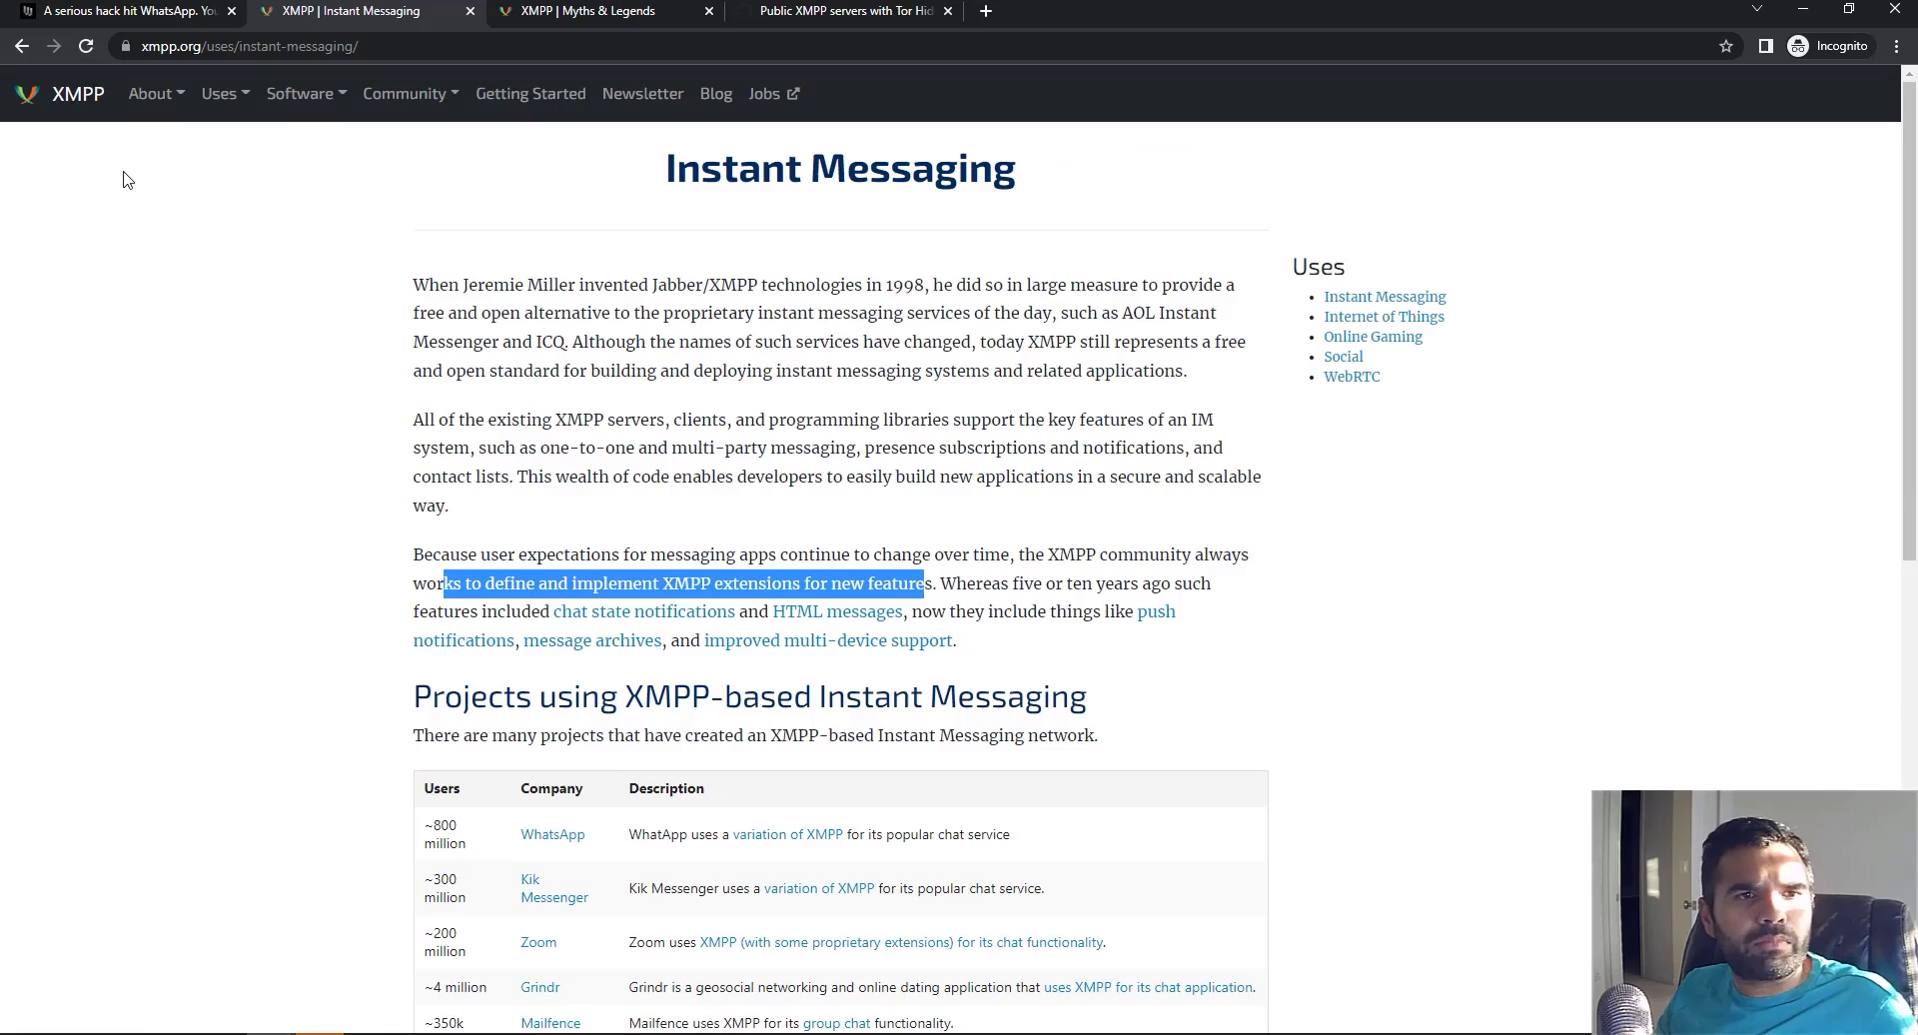
Open the About > Overview page in a new tab and scroll through it
{"action": "left_click", "coordinate": [152, 93]}
{"action": "left_click", "coordinate": [157, 135], "text": "ctrl"}
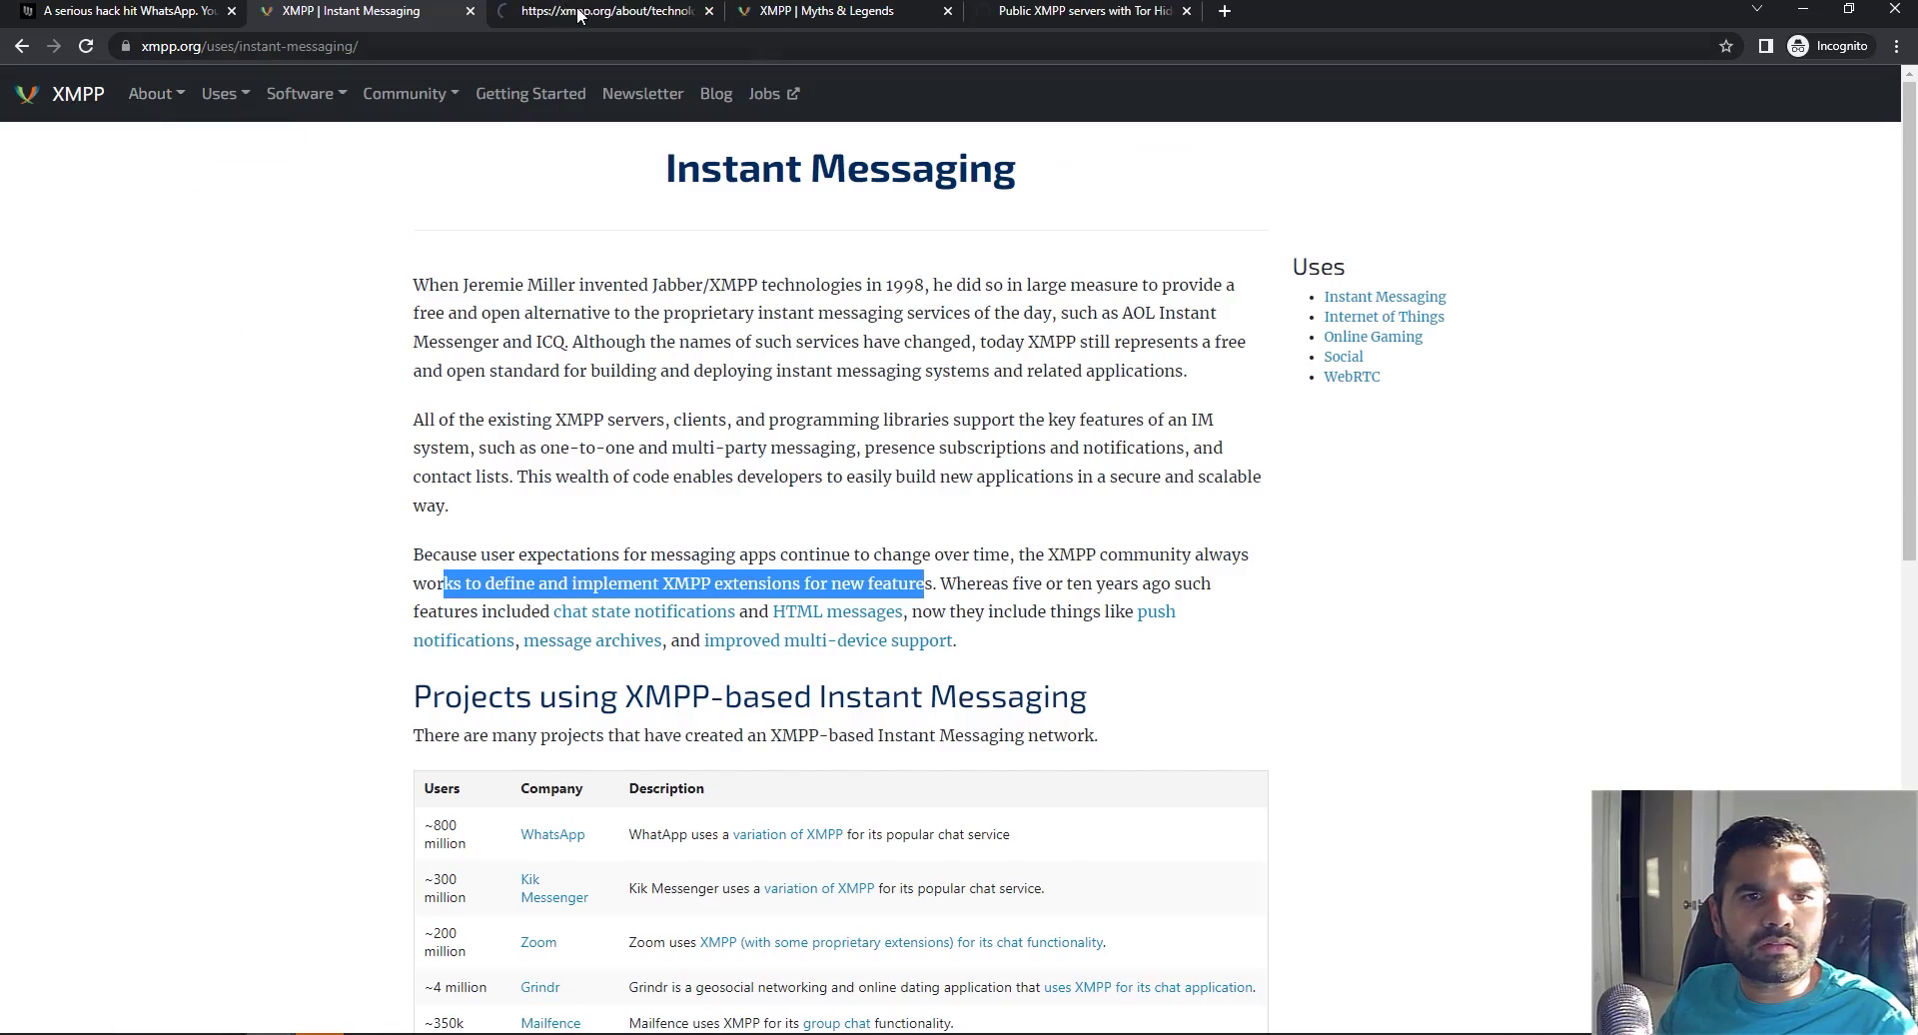
{"action": "key", "text": "ctrl+Tab"}
{"action": "scroll", "coordinate": [344, 621], "scroll_direction": "down", "scroll_amount": 2}
{"action": "scroll", "coordinate": [345, 622], "scroll_direction": "down", "scroll_amount": 15}
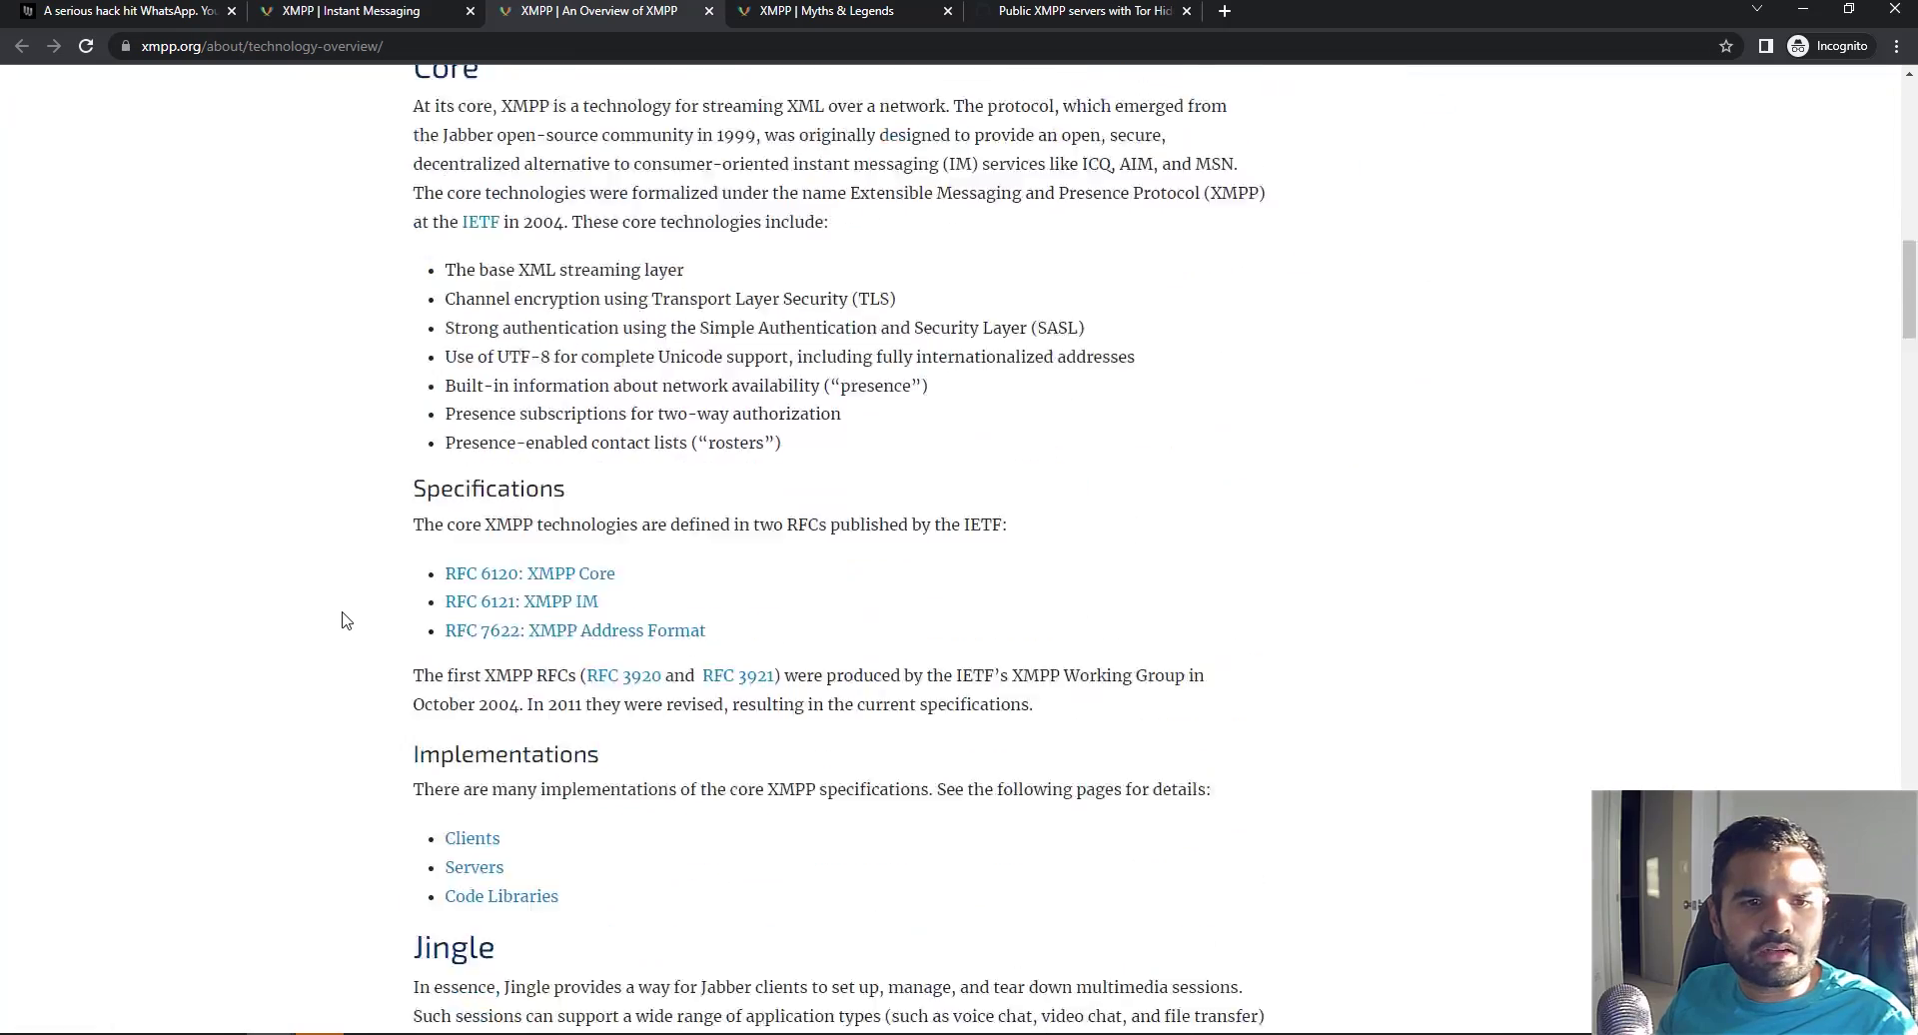
{"action": "scroll", "coordinate": [344, 621], "scroll_direction": "down", "scroll_amount": 20}
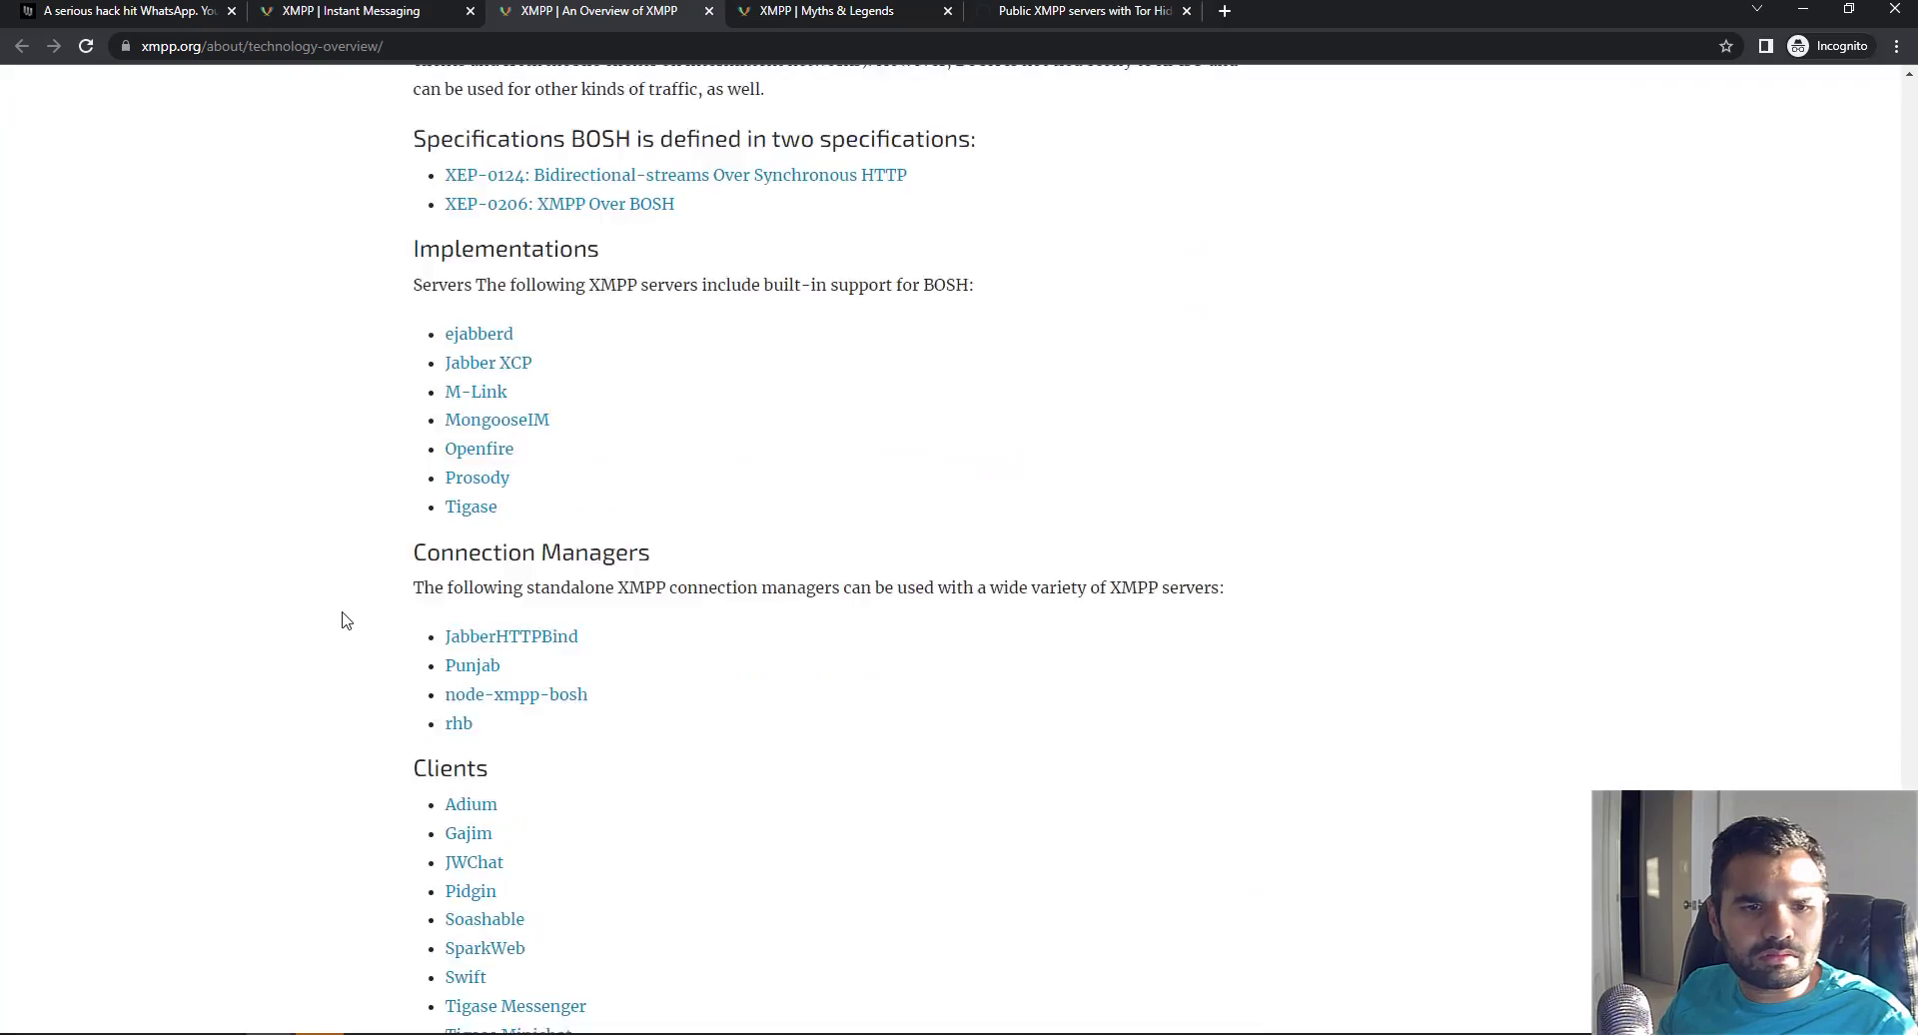
{"action": "scroll", "coordinate": [344, 621], "scroll_direction": "up", "scroll_amount": 8}
{"action": "scroll", "coordinate": [344, 621], "scroll_direction": "down", "scroll_amount": 5}
{"action": "scroll", "coordinate": [345, 621], "scroll_direction": "up", "scroll_amount": 5}
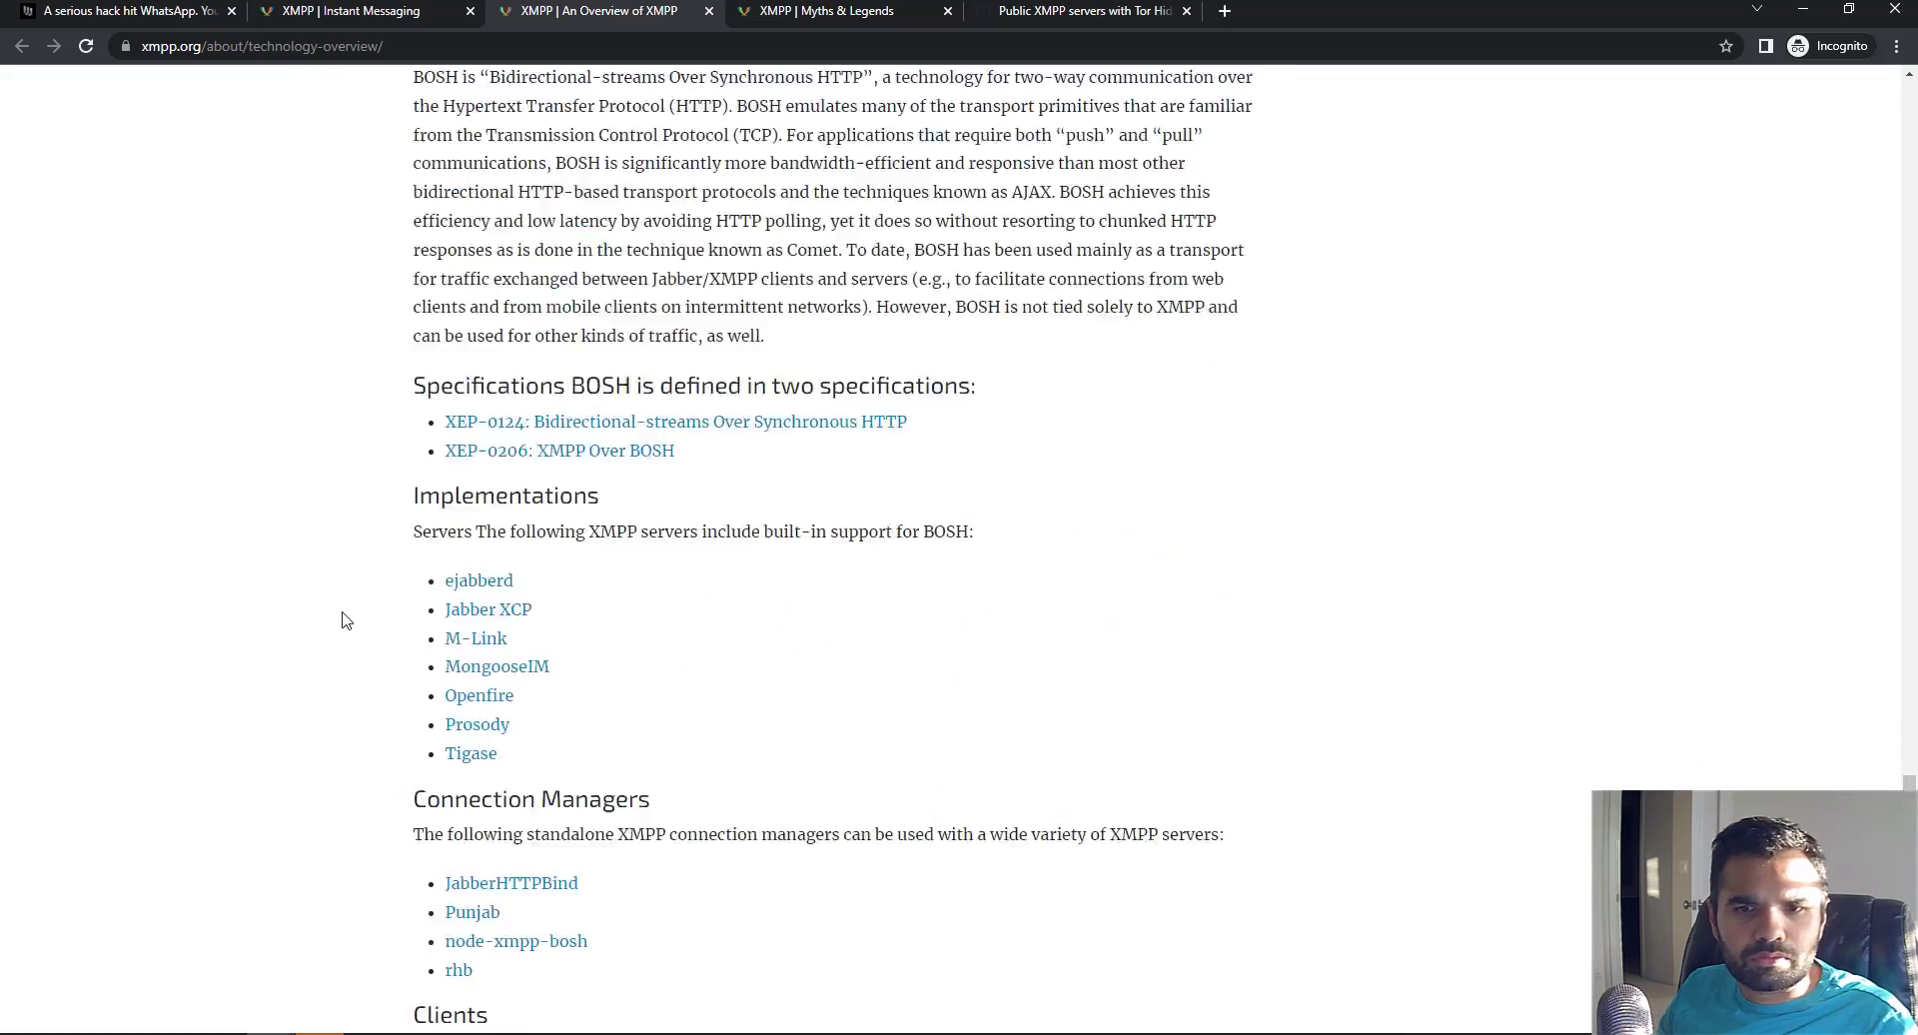
Go from the top of the overview to the xmpp.org home page and scroll it
{"action": "key", "text": "Home"}
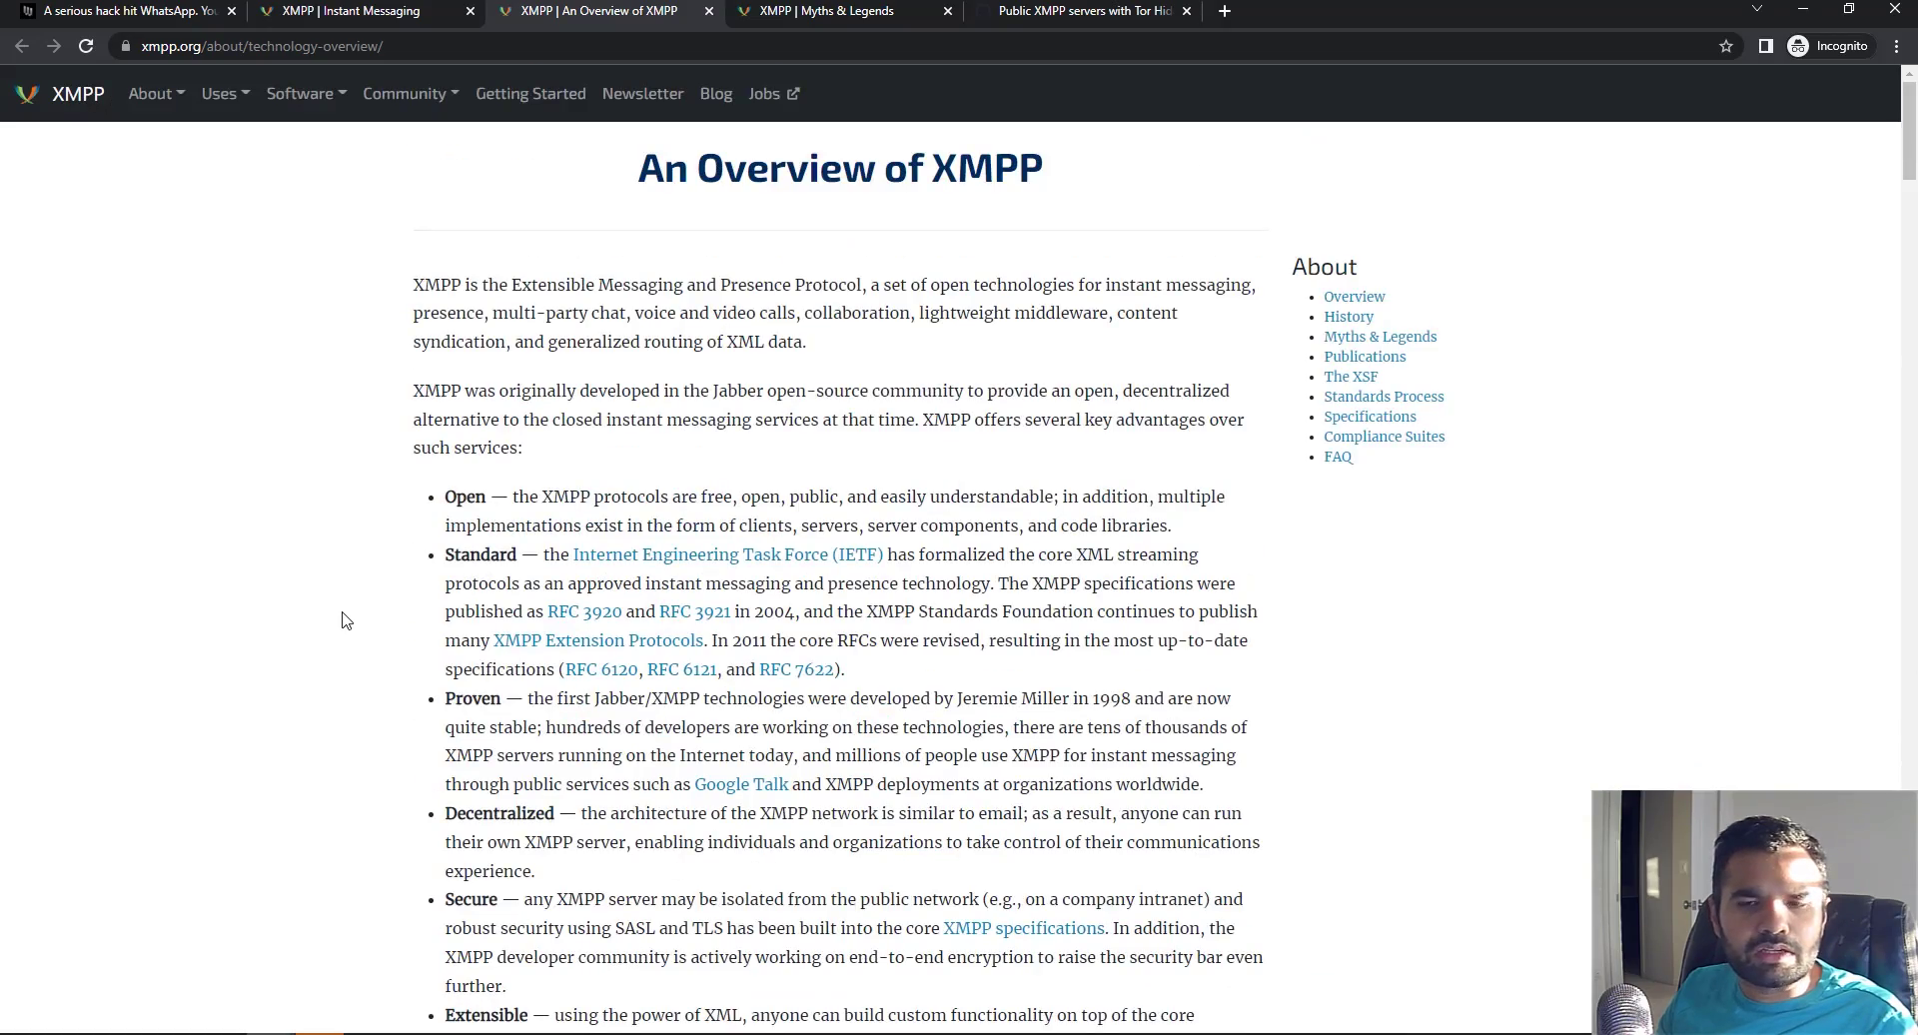
{"action": "left_click", "coordinate": [64, 100]}
{"action": "scroll", "coordinate": [257, 526], "scroll_direction": "down", "scroll_amount": 8}
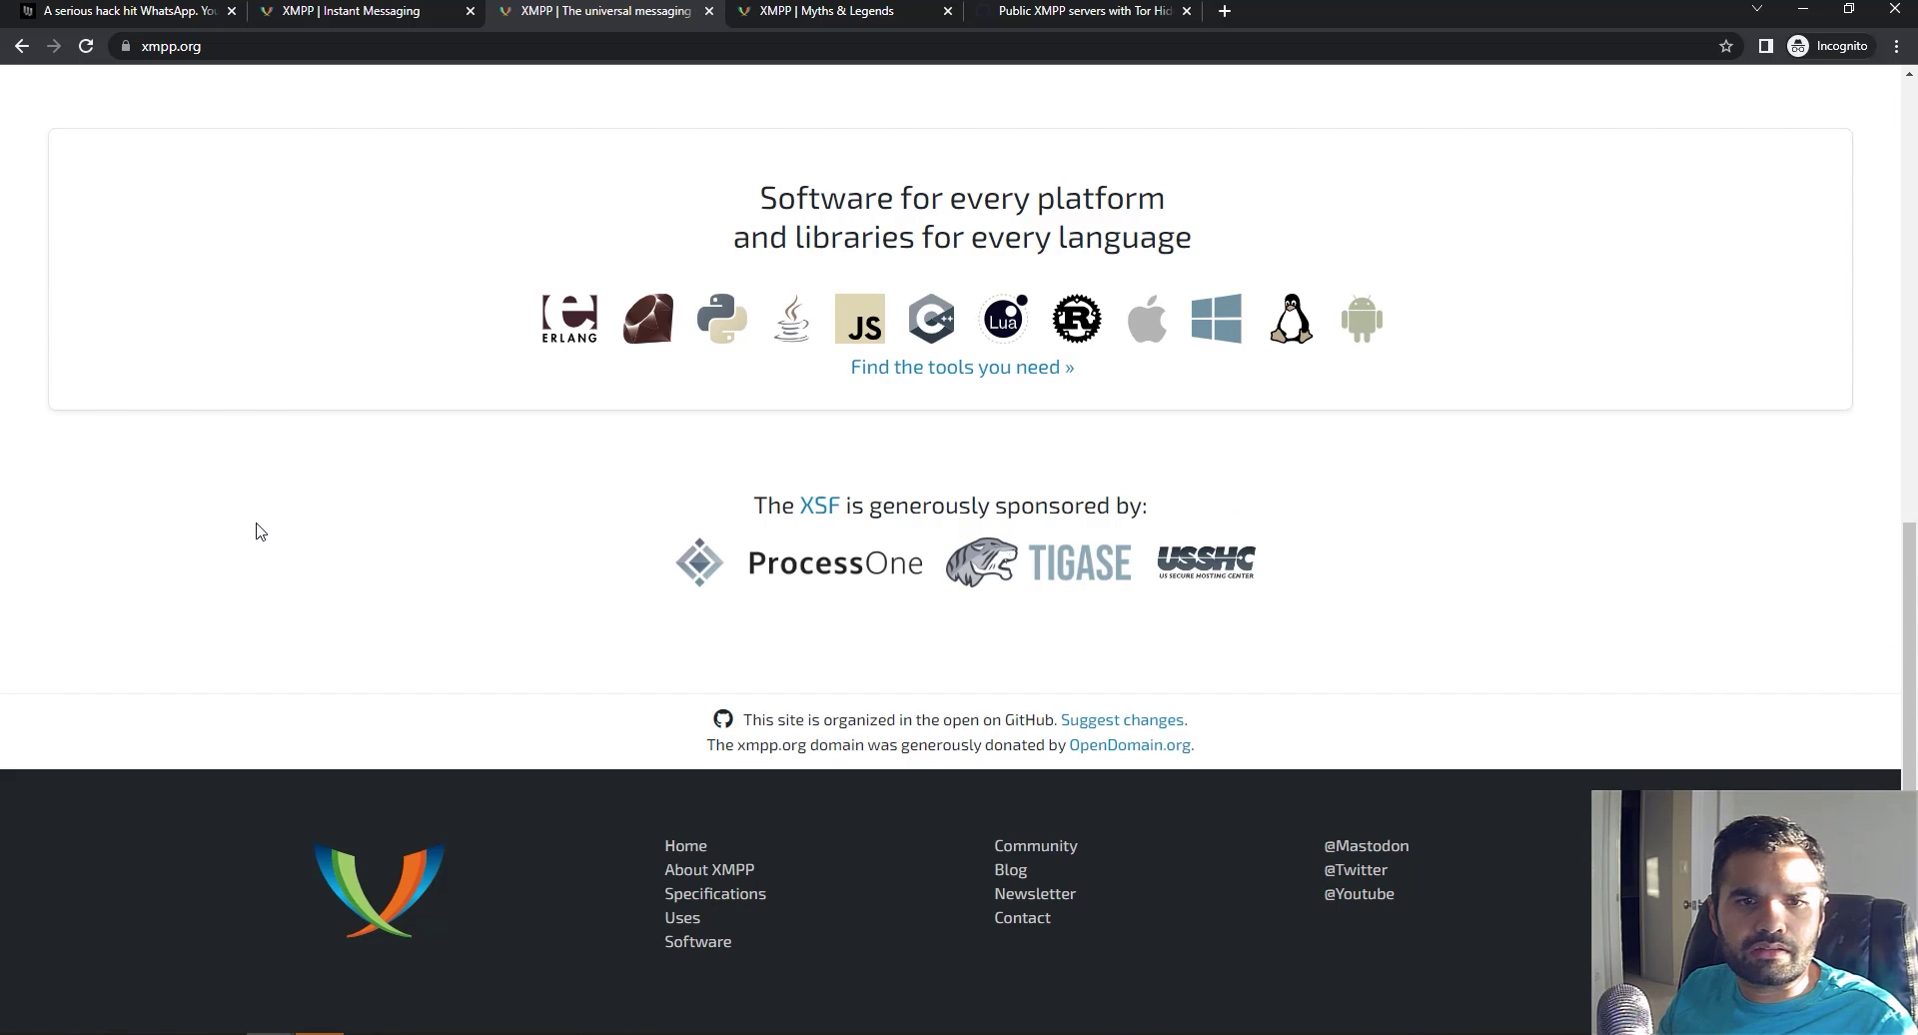
Highlight the WhatsApp and Kik Messenger rows in the XMPP projects table, then show Myths & Legends
{"action": "left_click", "coordinate": [342, 13]}
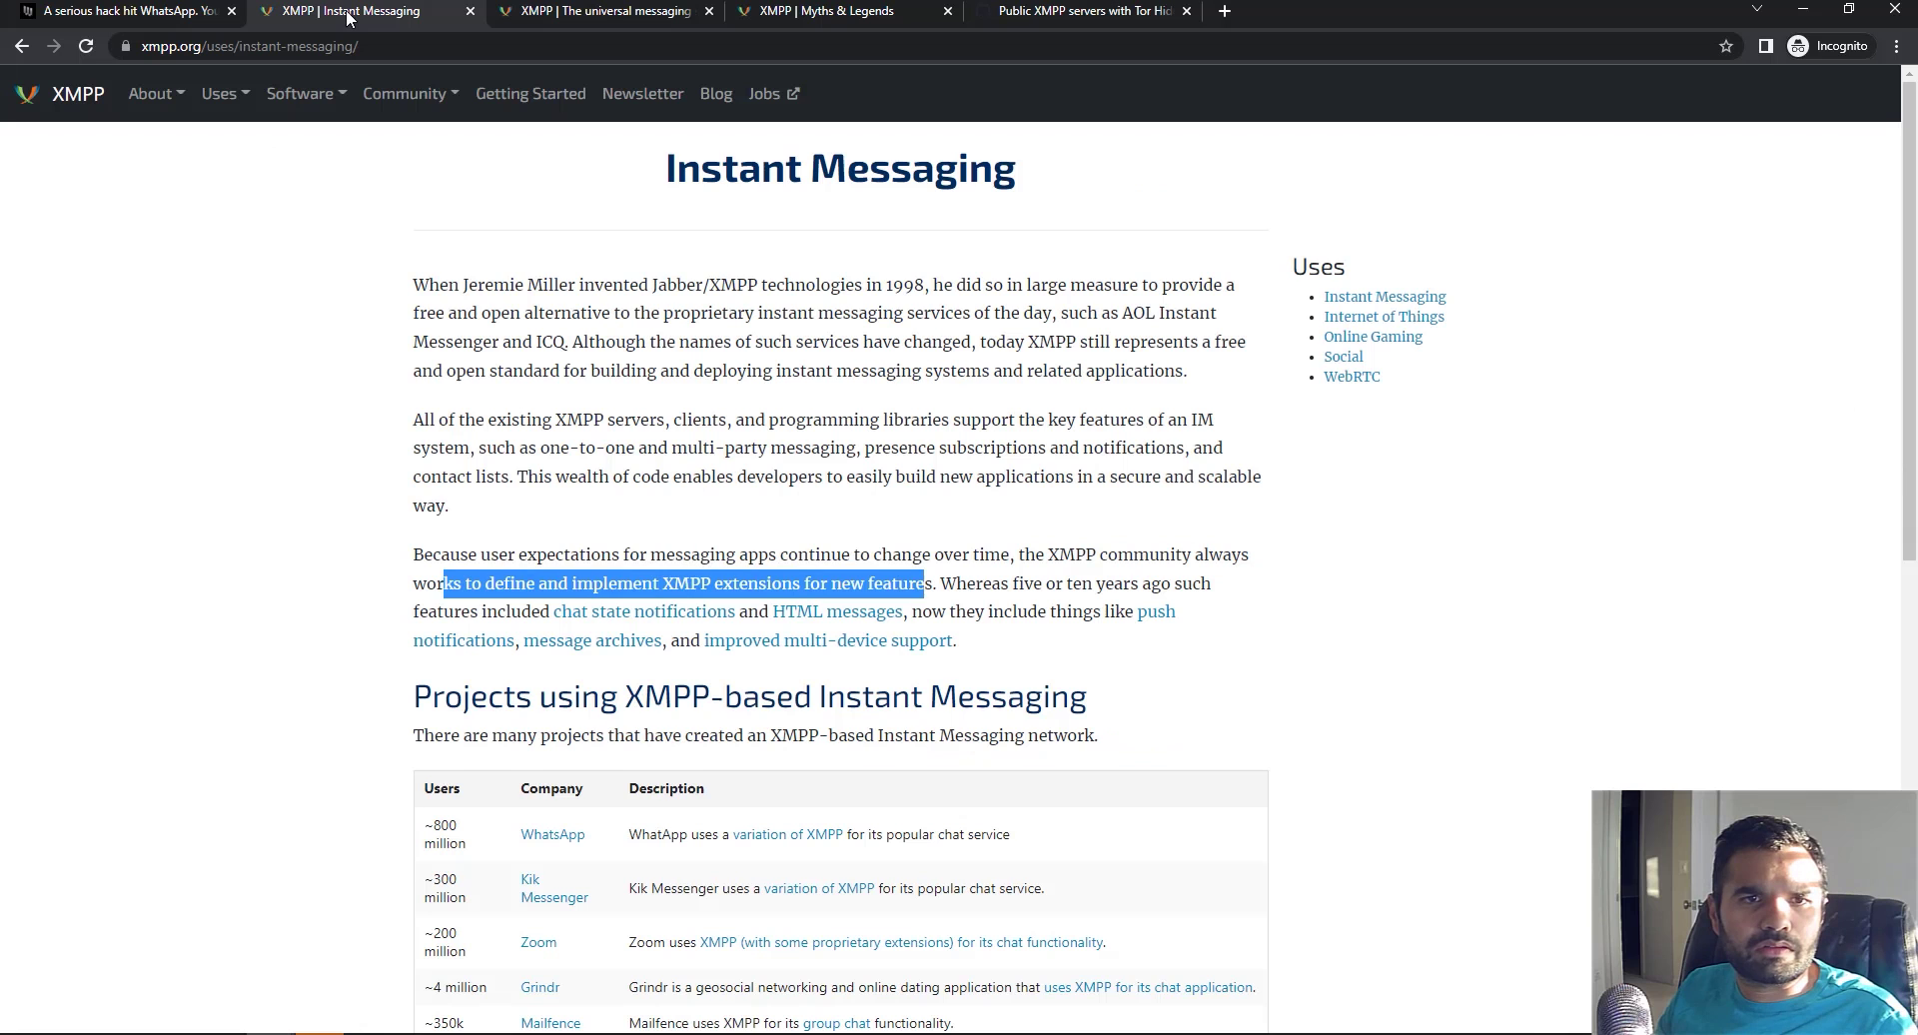
{"action": "scroll", "coordinate": [221, 573], "scroll_direction": "down", "scroll_amount": 3}
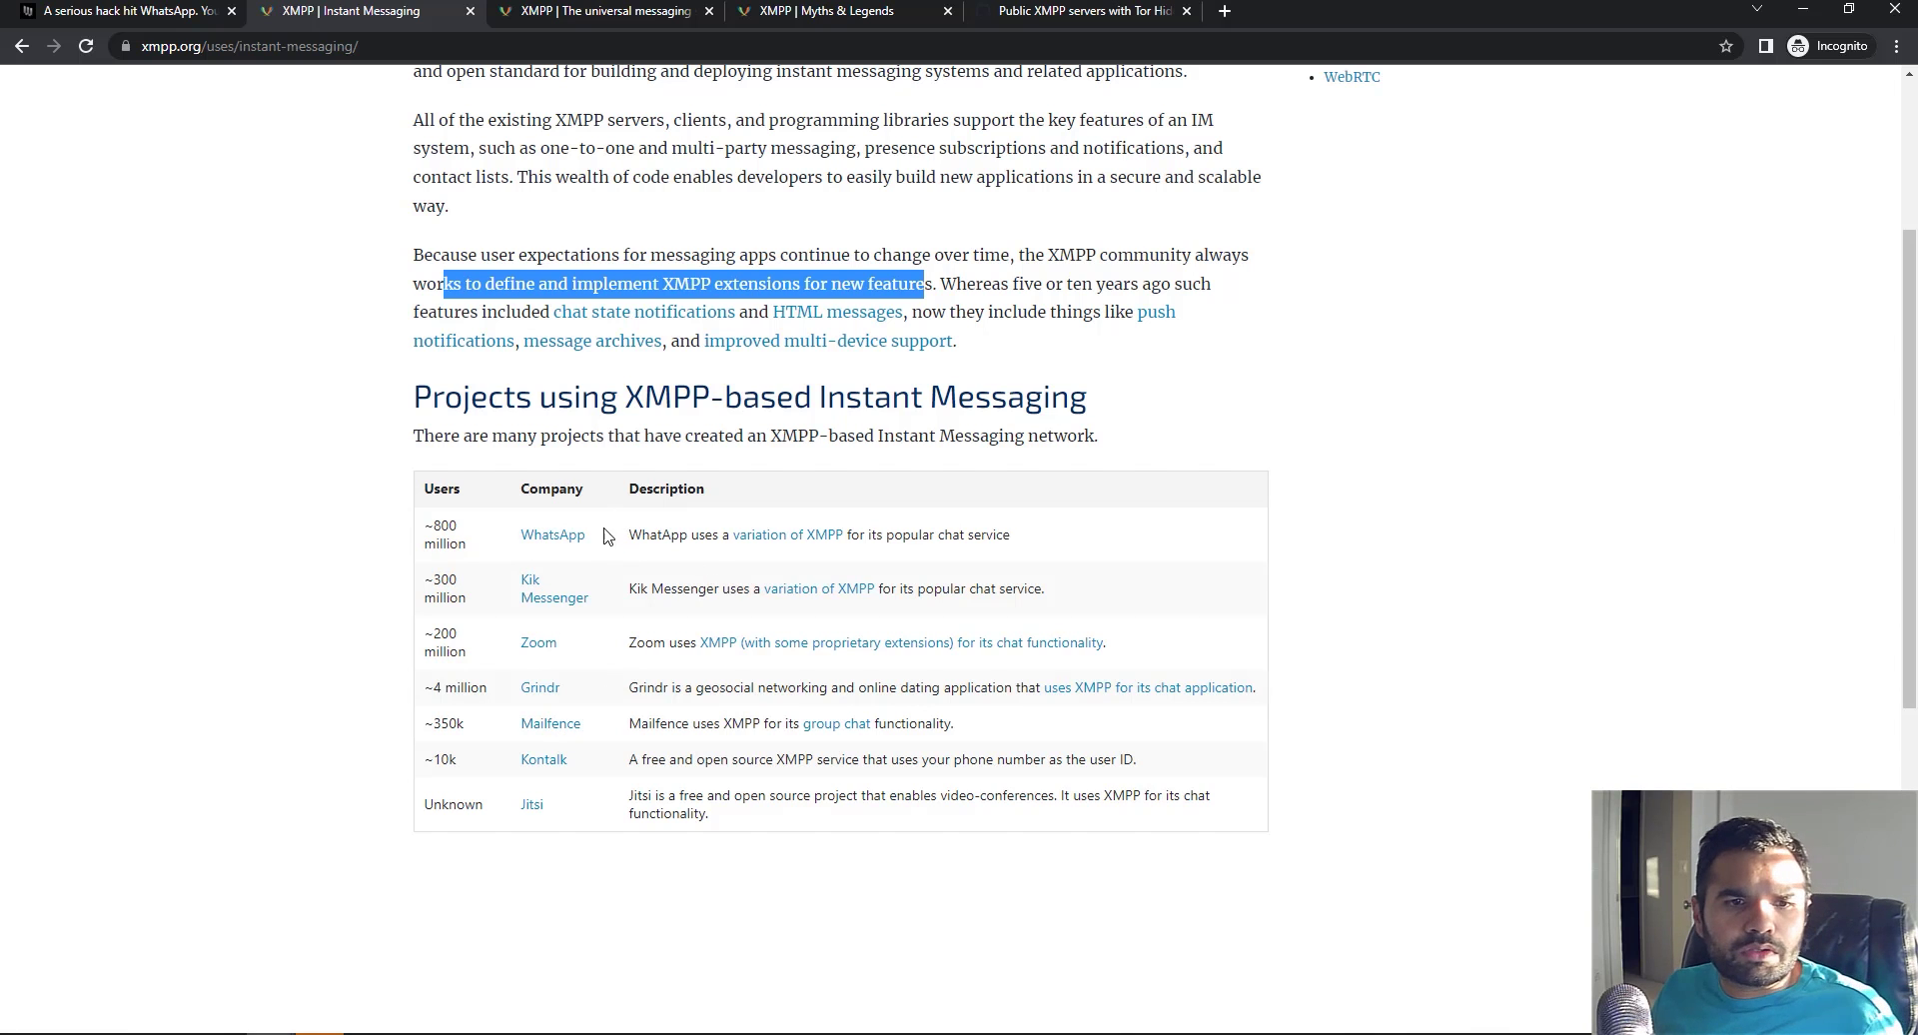
{"action": "left_click_drag", "start_coordinate": [652, 535], "coordinate": [929, 538]}
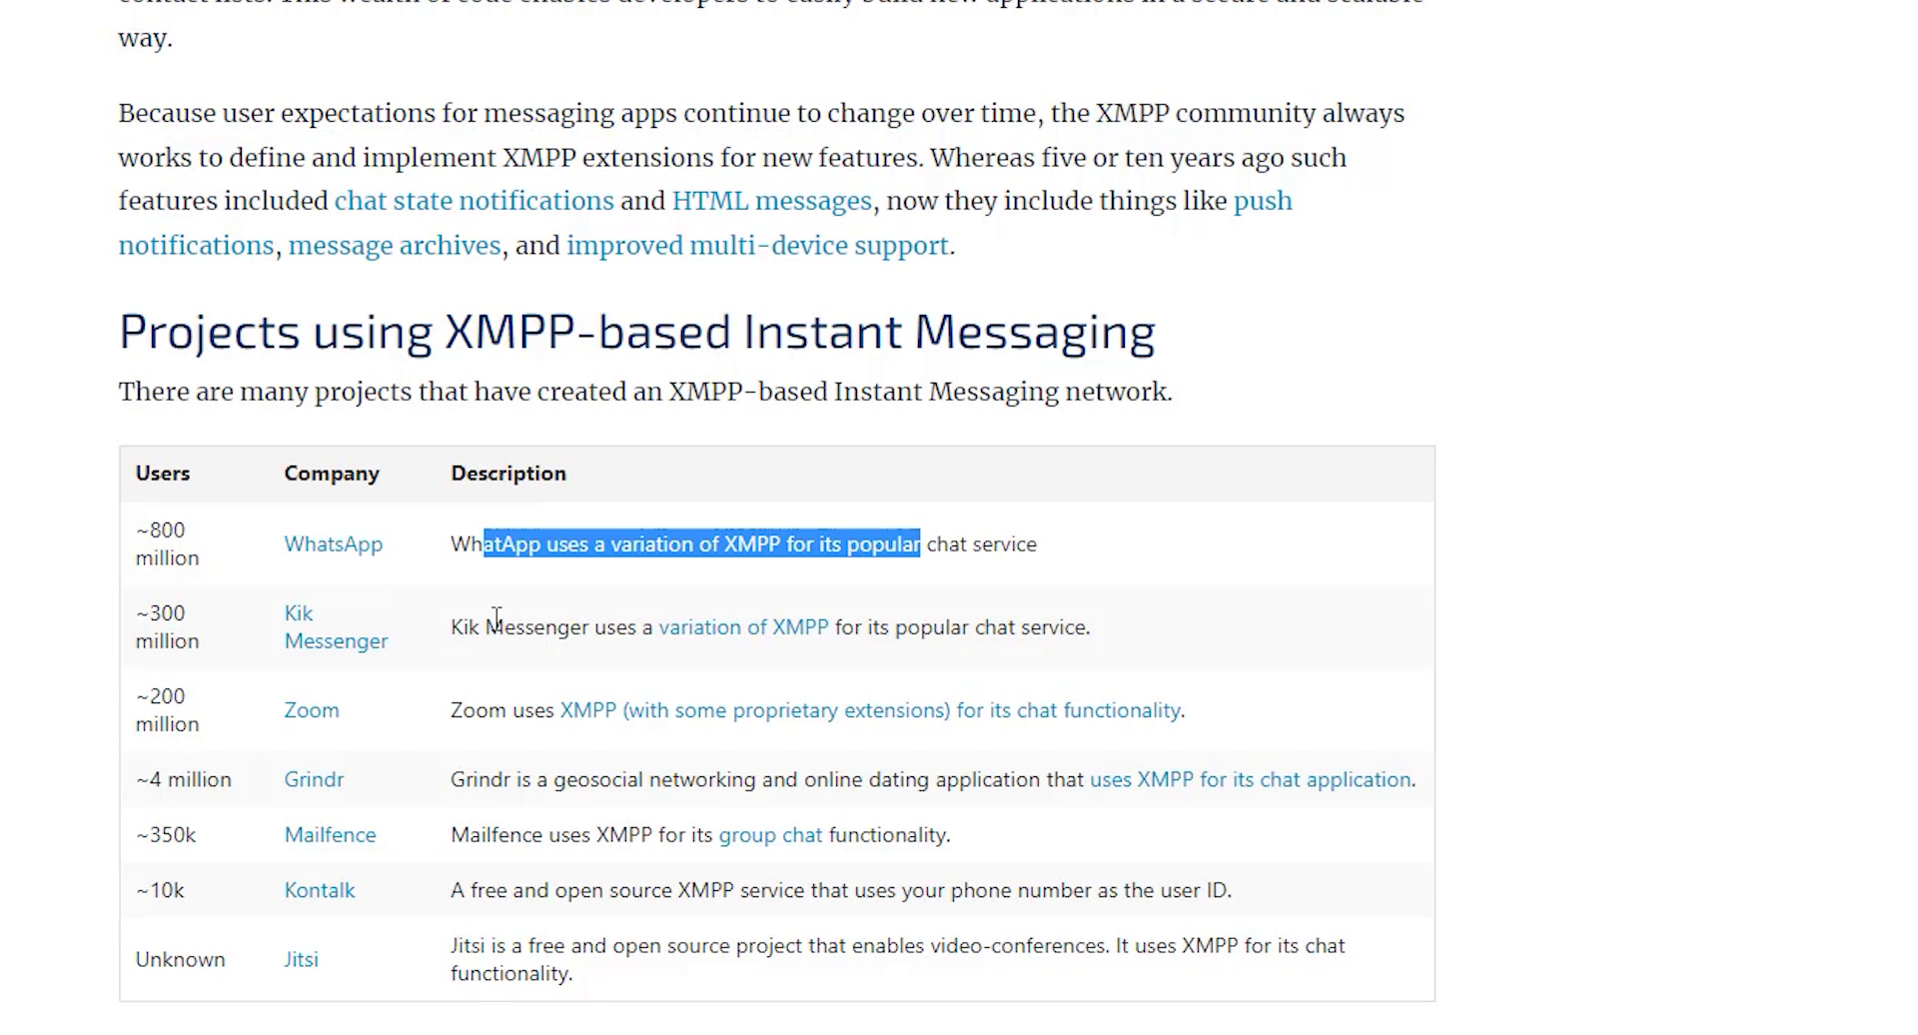
{"action": "left_click_drag", "start_coordinate": [486, 627], "coordinate": [954, 635]}
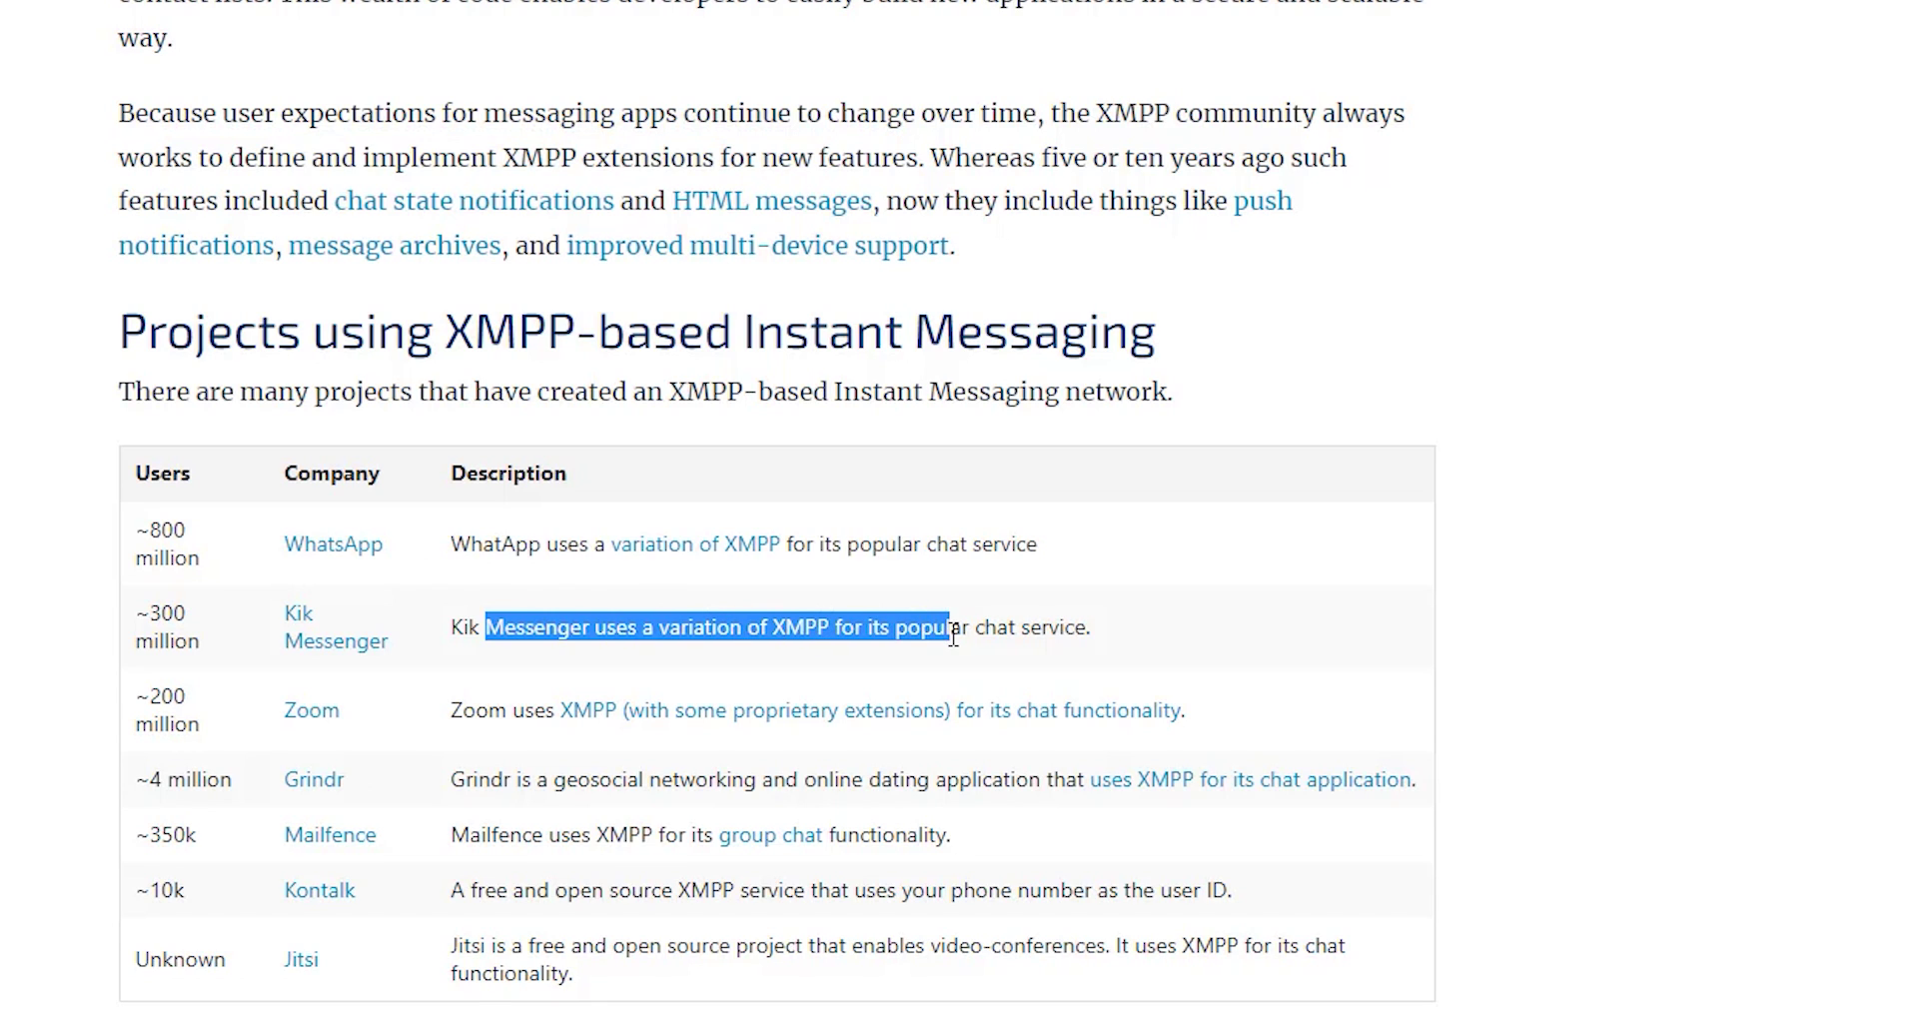
{"action": "left_click", "coordinate": [517, 669]}
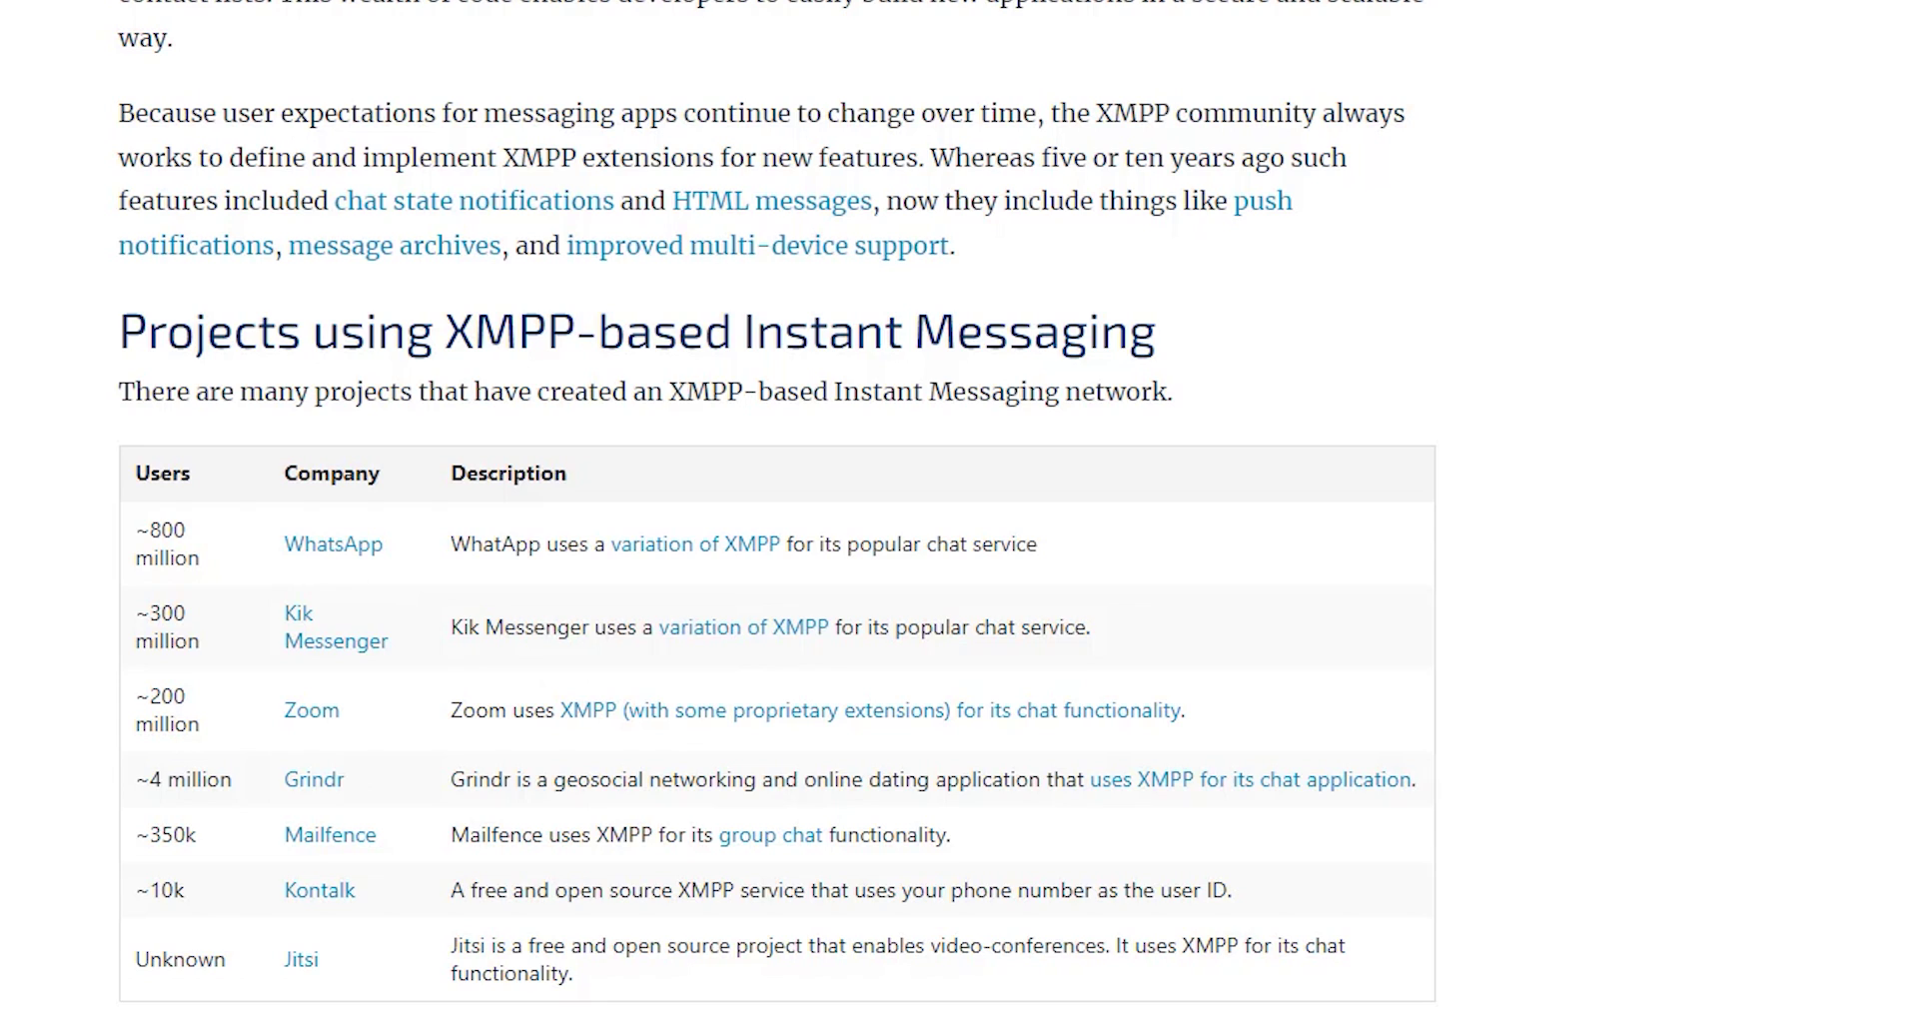
{"action": "scroll", "coordinate": [776, 517], "scroll_direction": "up", "scroll_amount": 5}
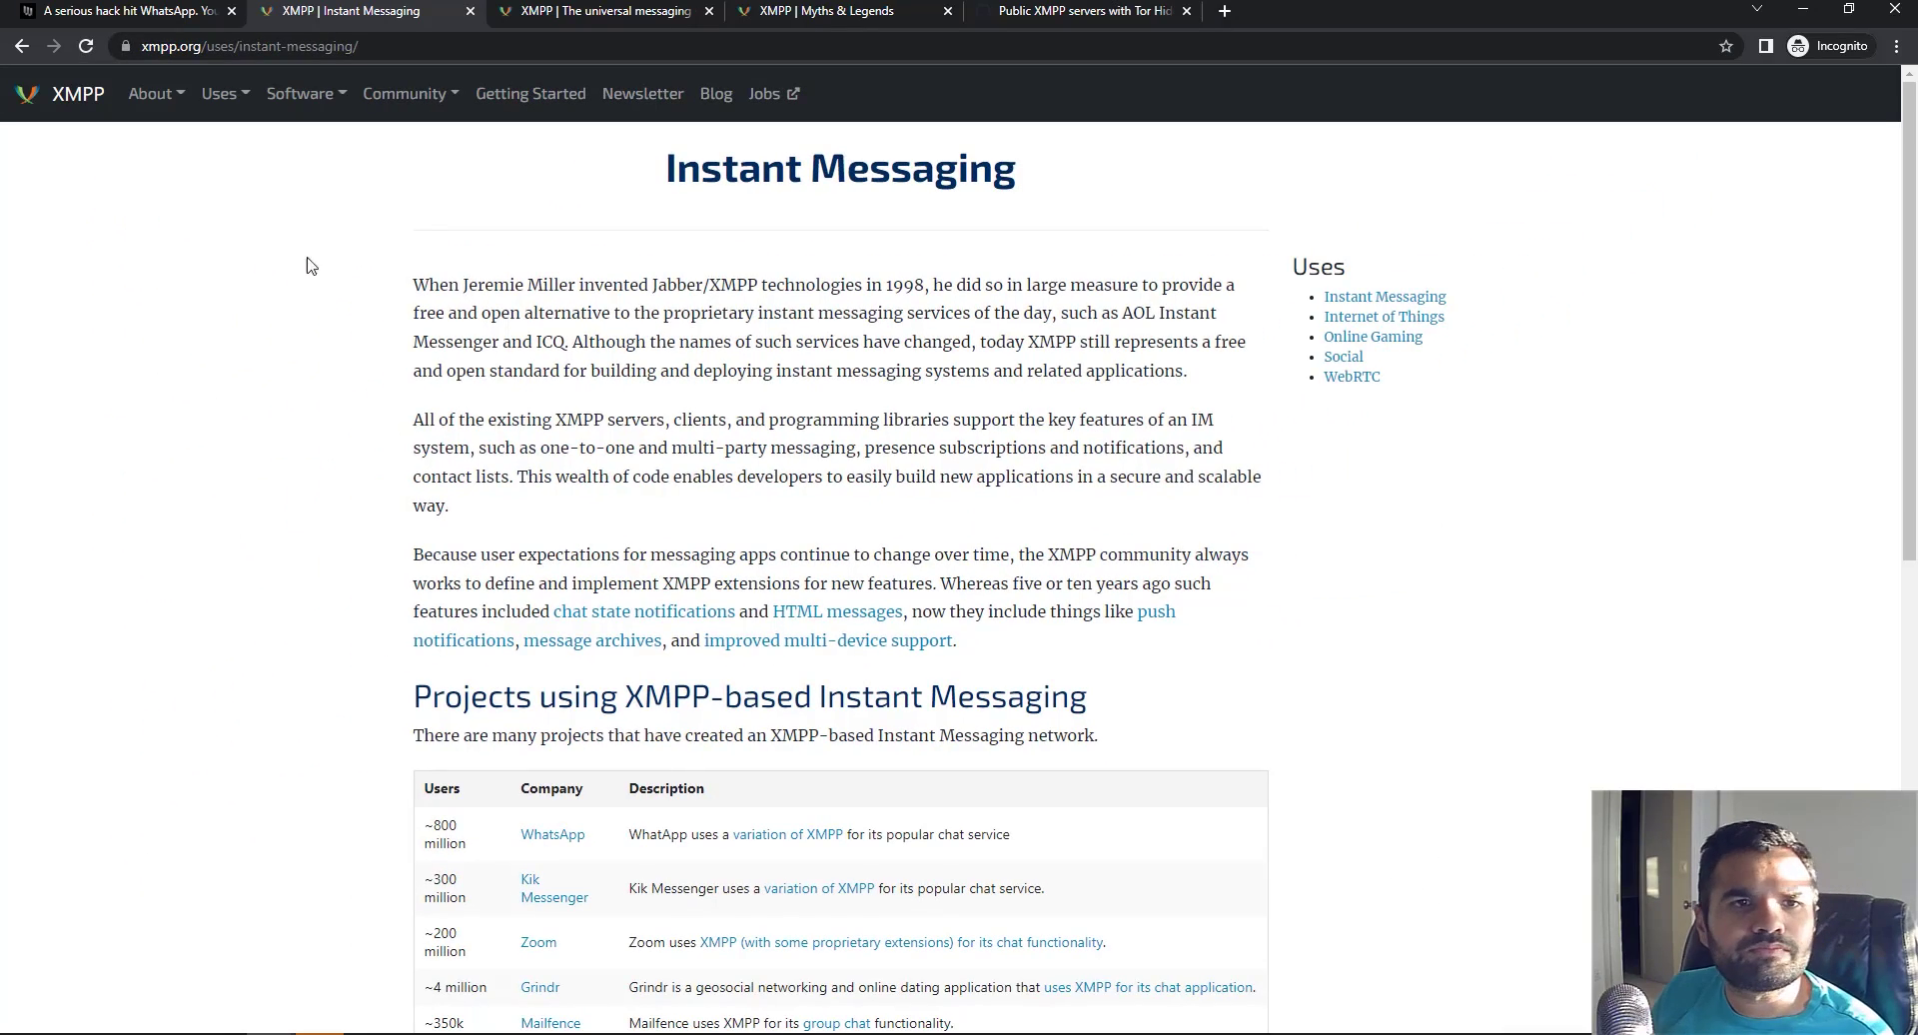
{"action": "left_click", "coordinate": [896, 15]}
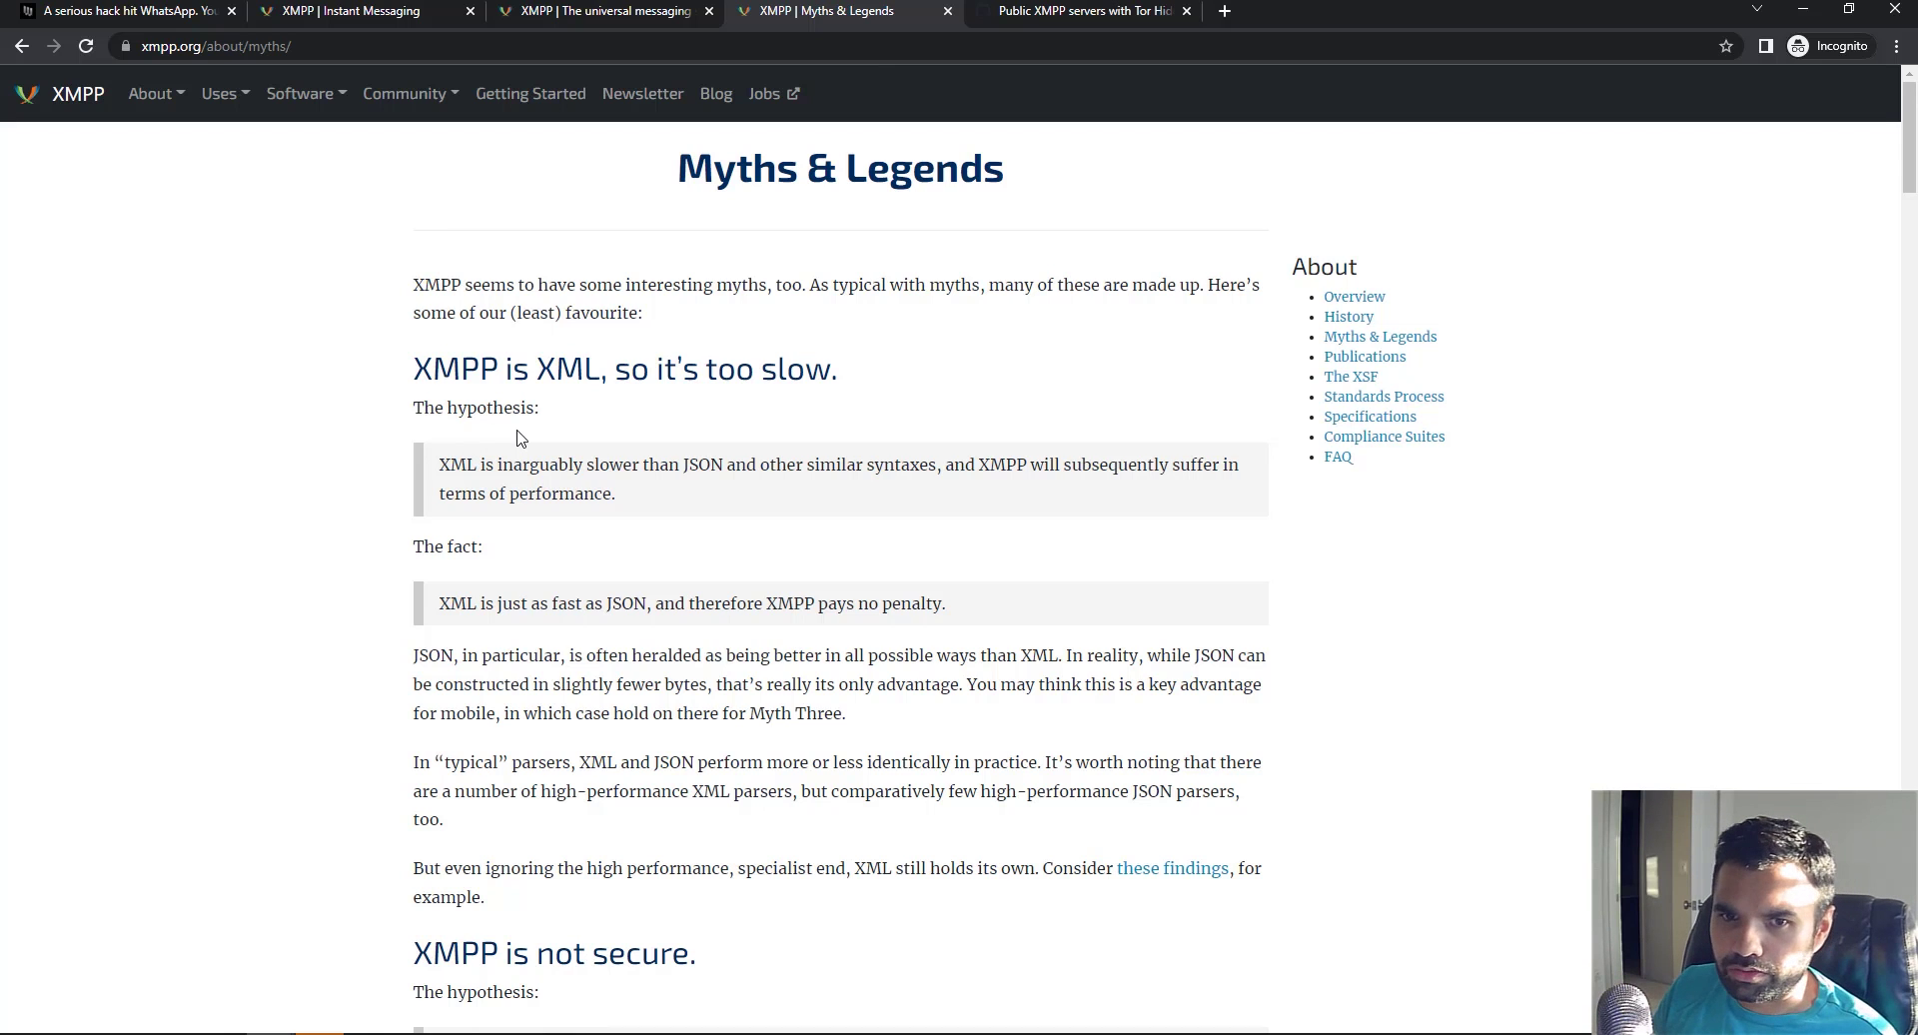
Highlight the 'XMPP is not secure.' heading and its end-to-end encryption fact line
{"action": "scroll", "coordinate": [509, 480], "scroll_direction": "down", "scroll_amount": 5}
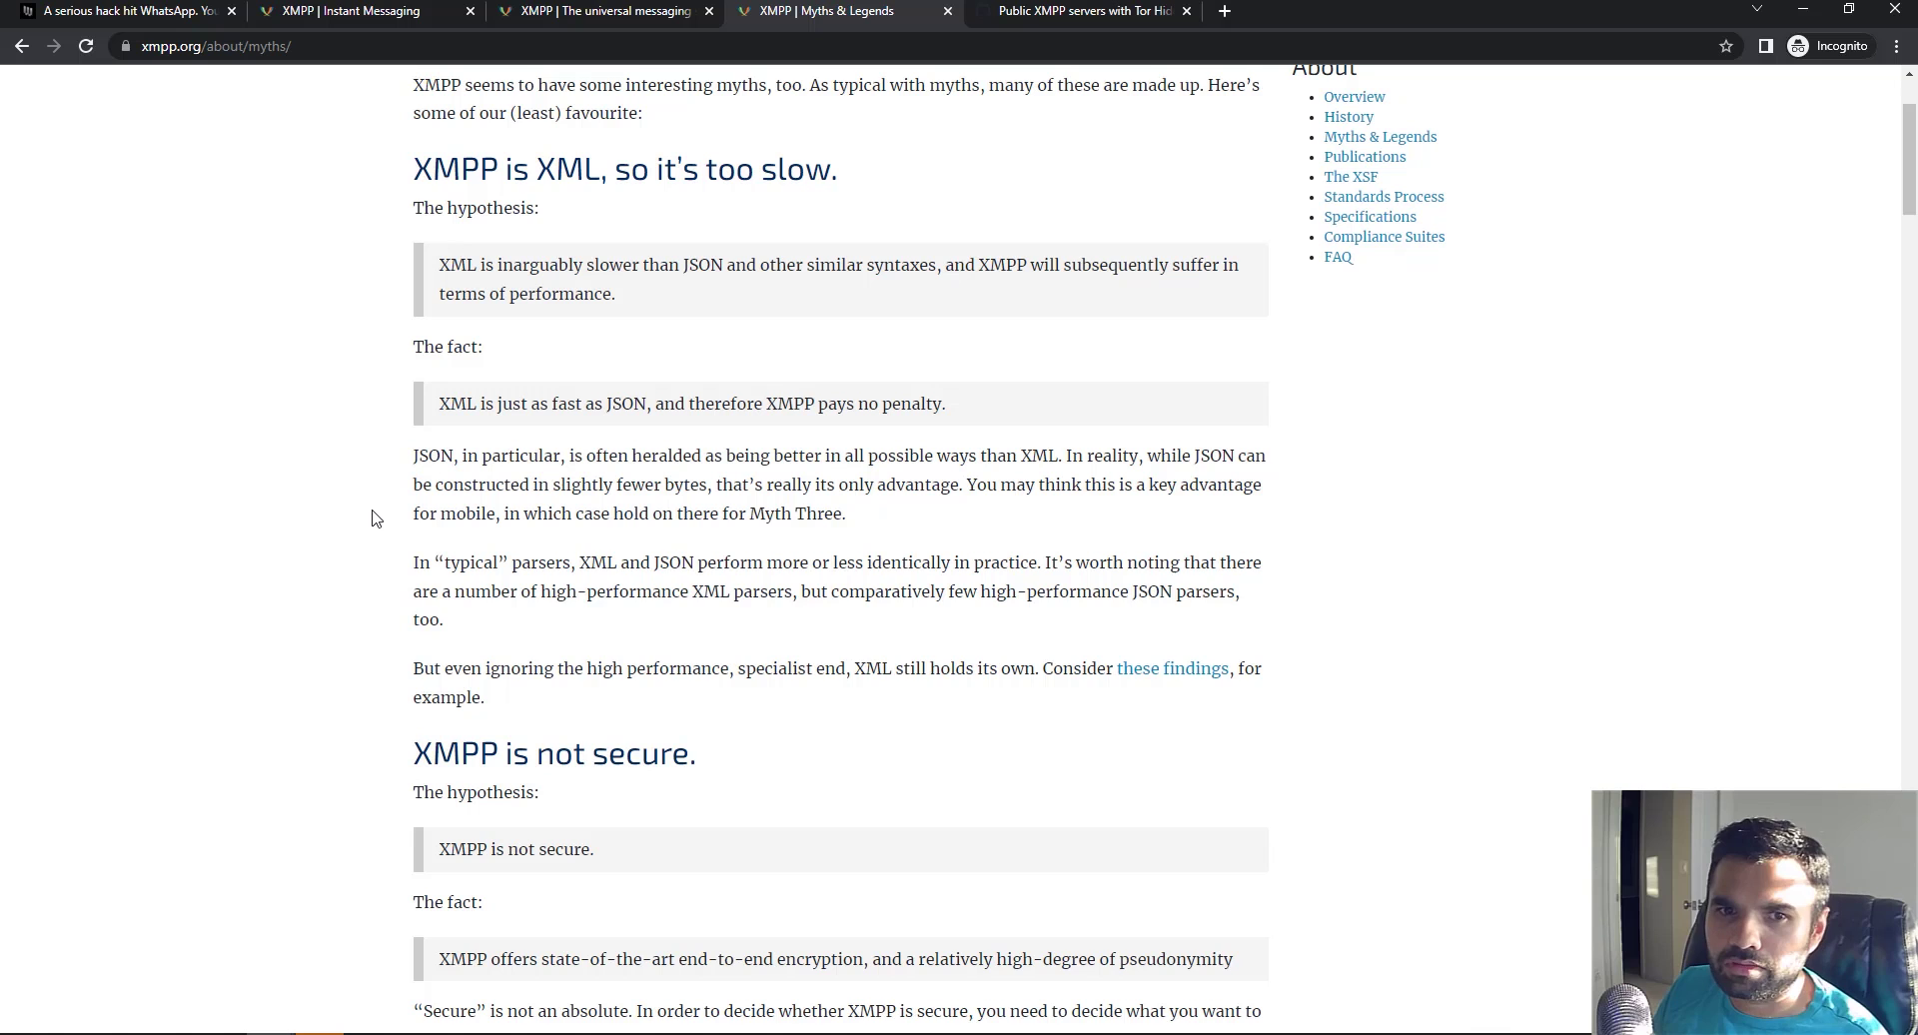
{"action": "scroll", "coordinate": [373, 517], "scroll_direction": "down", "scroll_amount": 1}
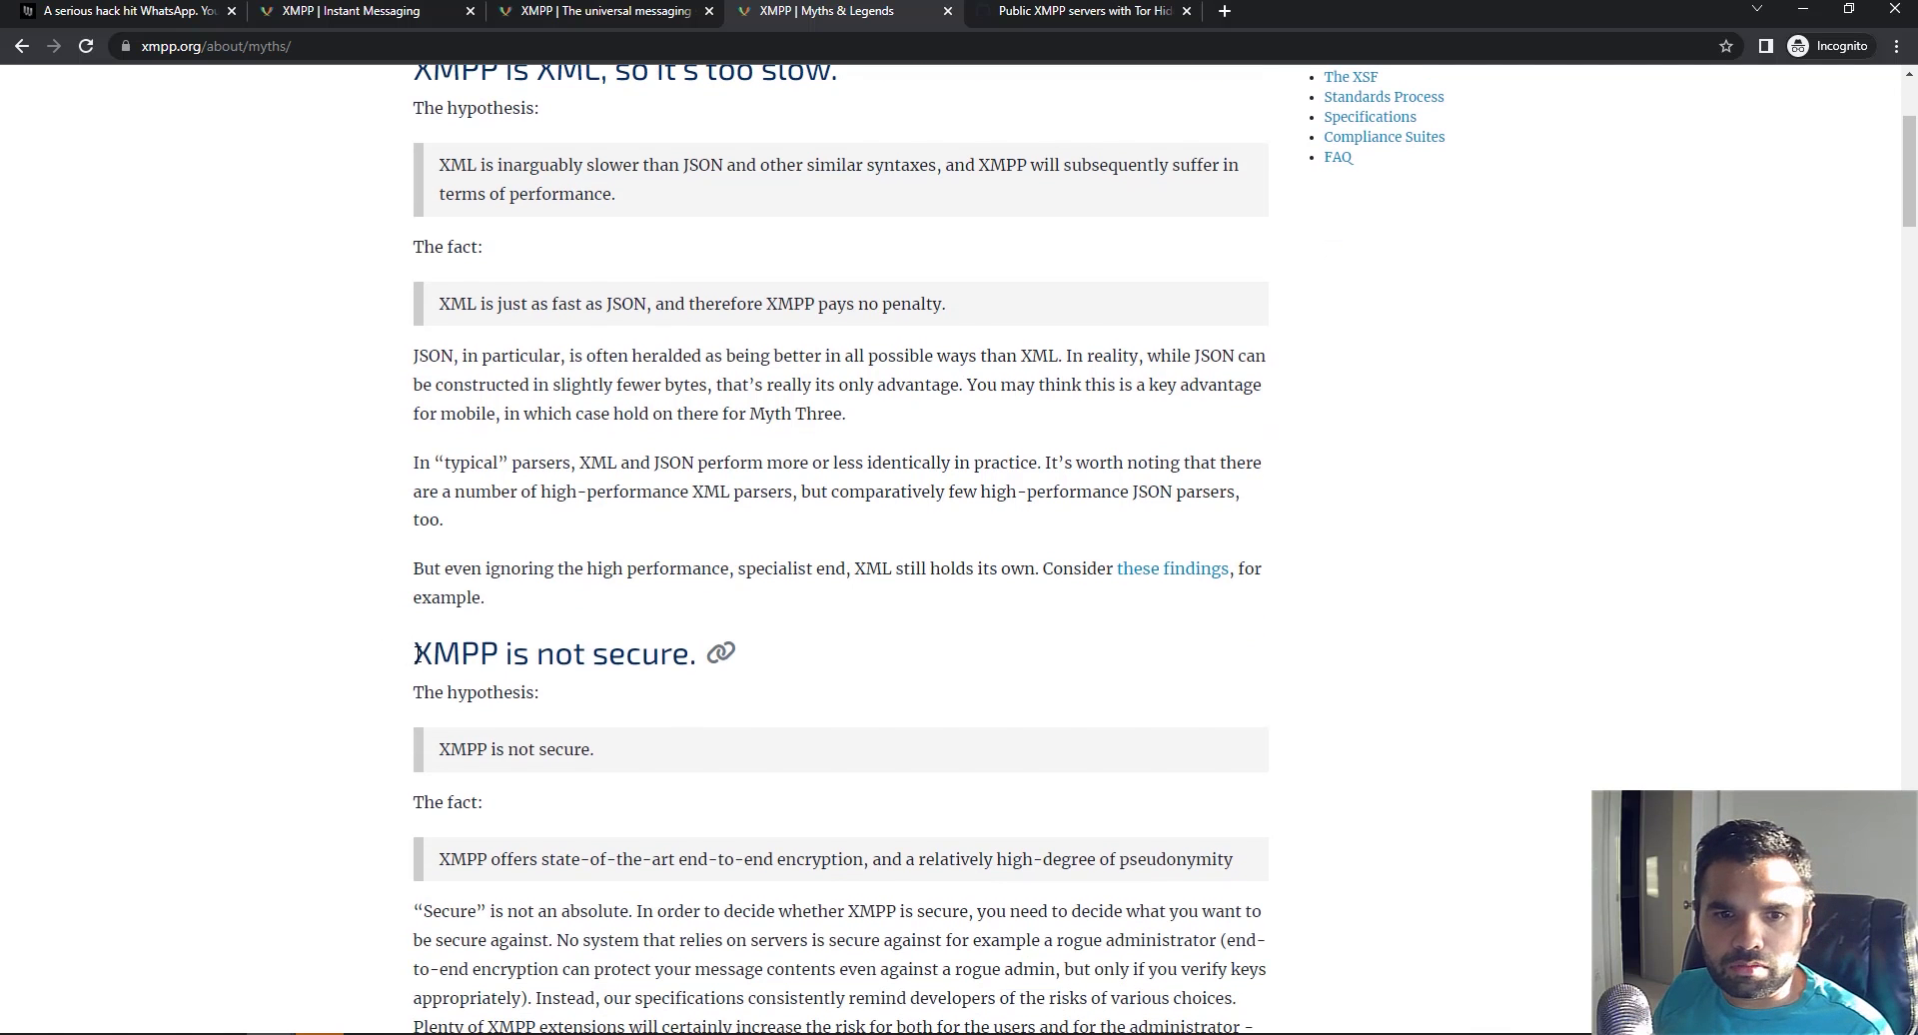
{"action": "left_click_drag", "start_coordinate": [415, 652], "coordinate": [690, 654]}
{"action": "scroll", "coordinate": [330, 635], "scroll_direction": "down", "scroll_amount": 4}
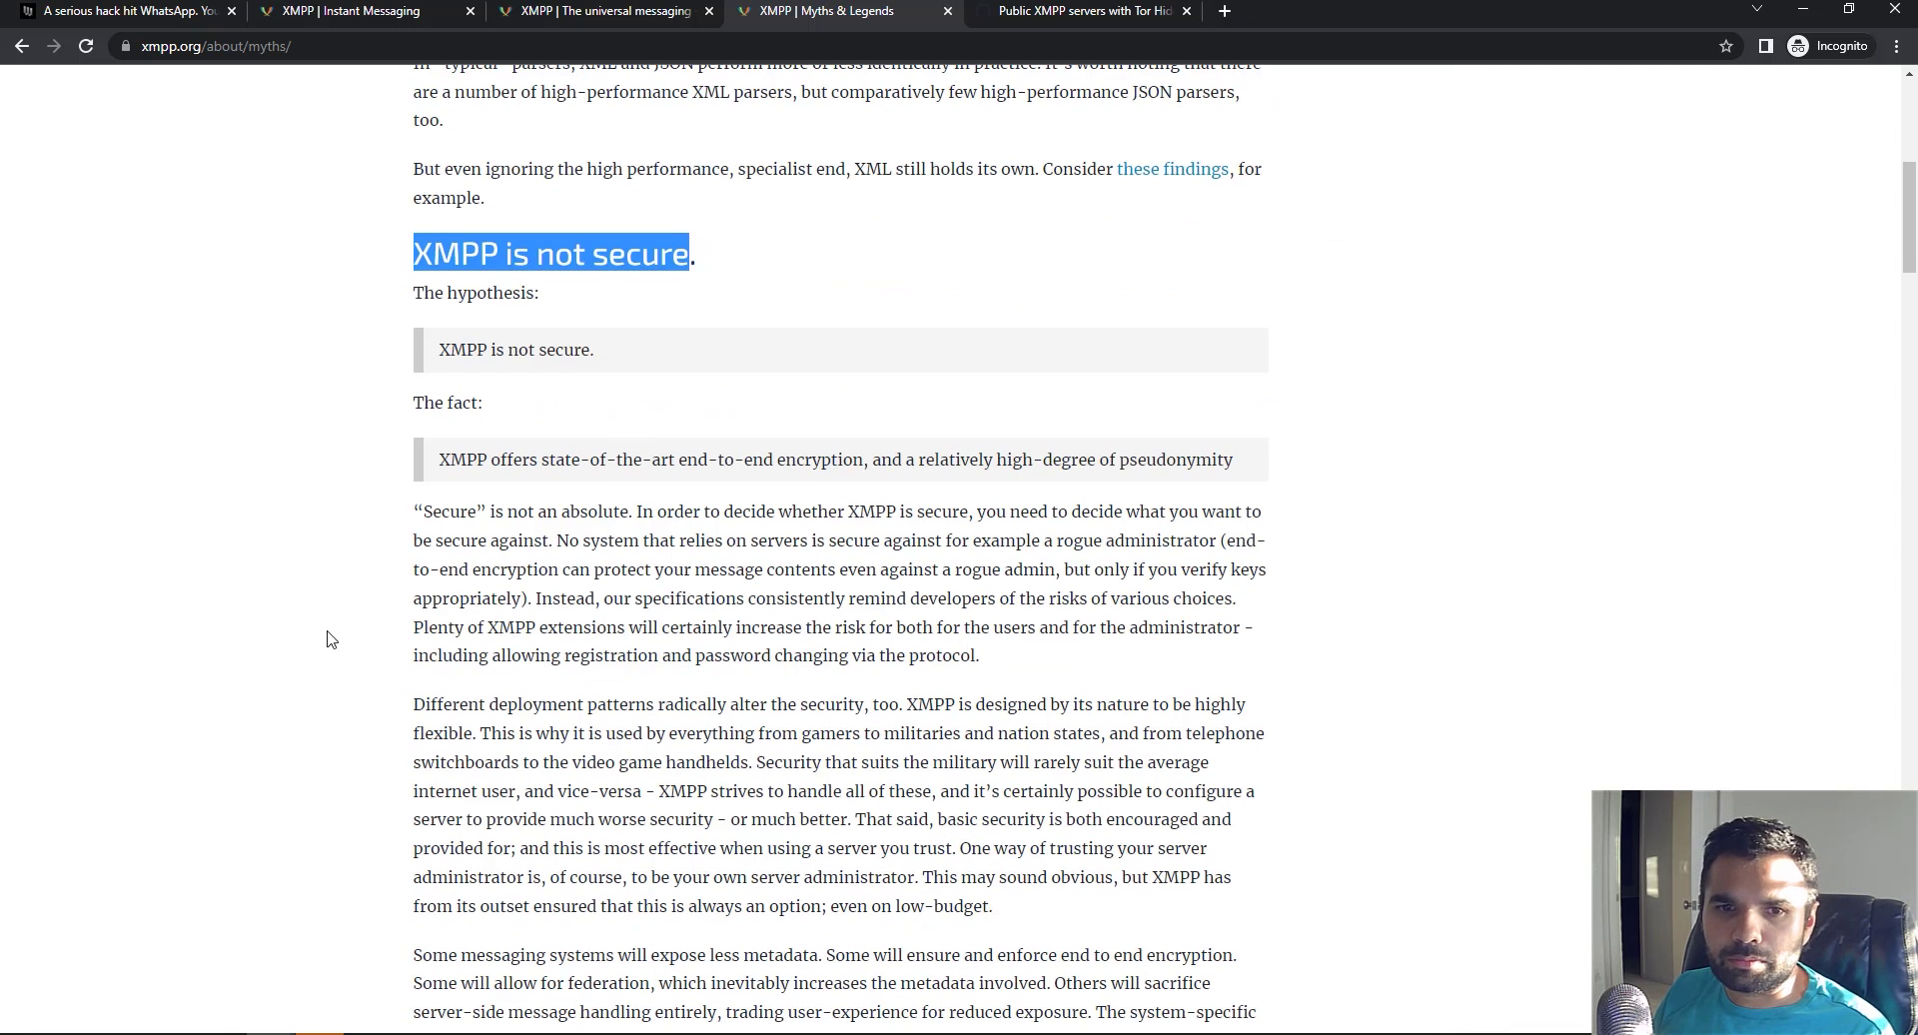
{"action": "left_click", "coordinate": [443, 462]}
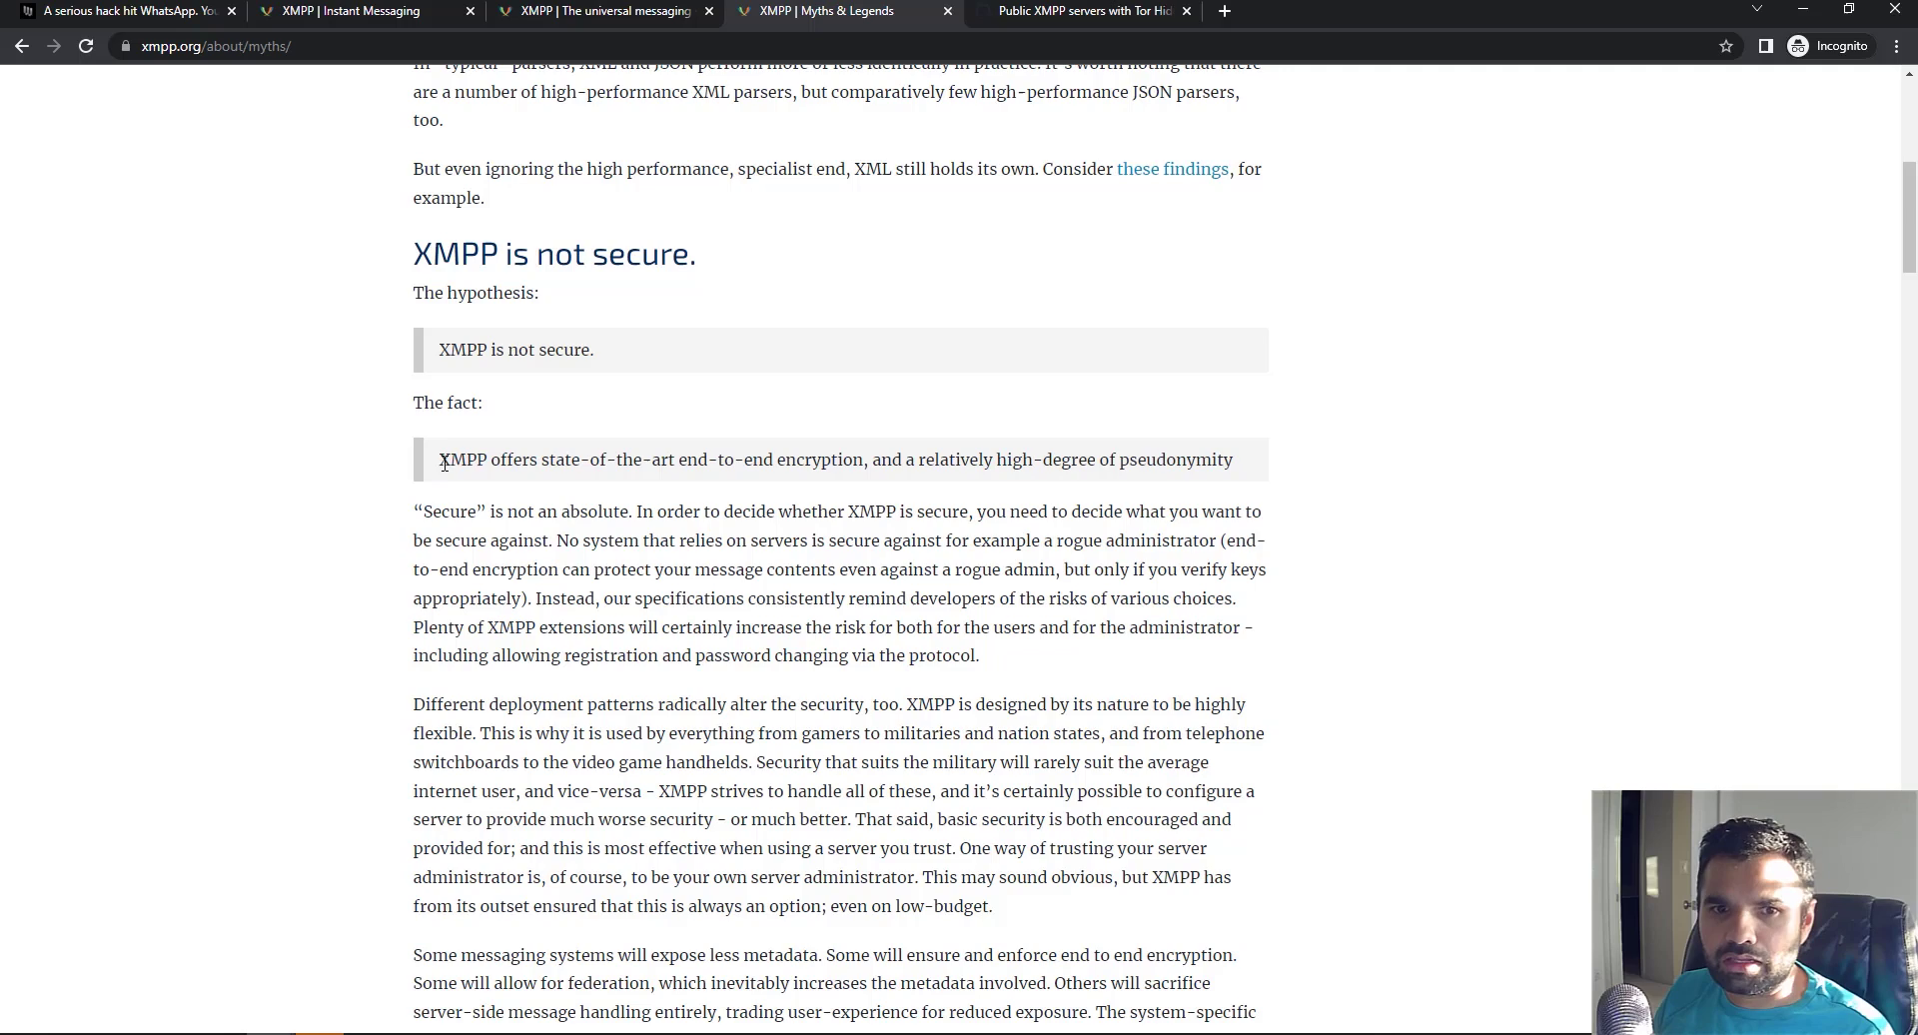
{"action": "left_click_drag", "start_coordinate": [444, 462], "coordinate": [730, 459]}
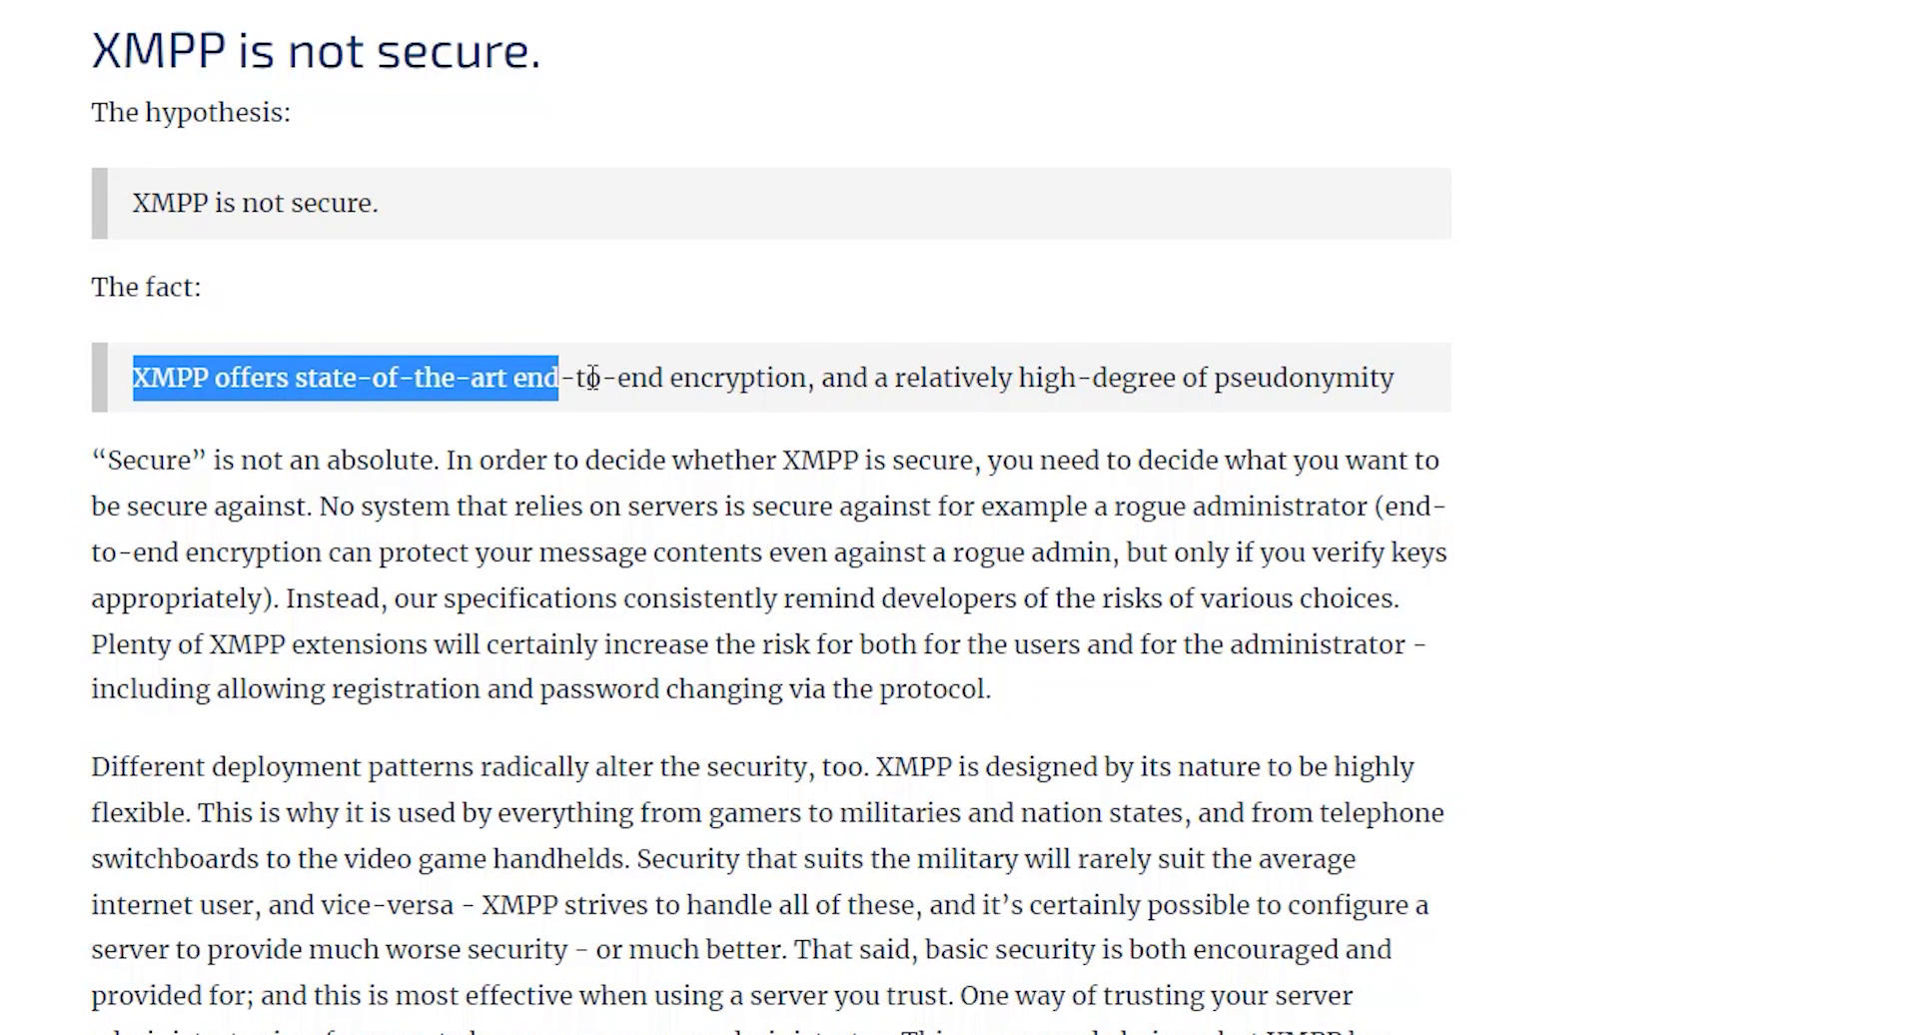
{"action": "left_click_drag", "start_coordinate": [593, 378], "coordinate": [1396, 378]}
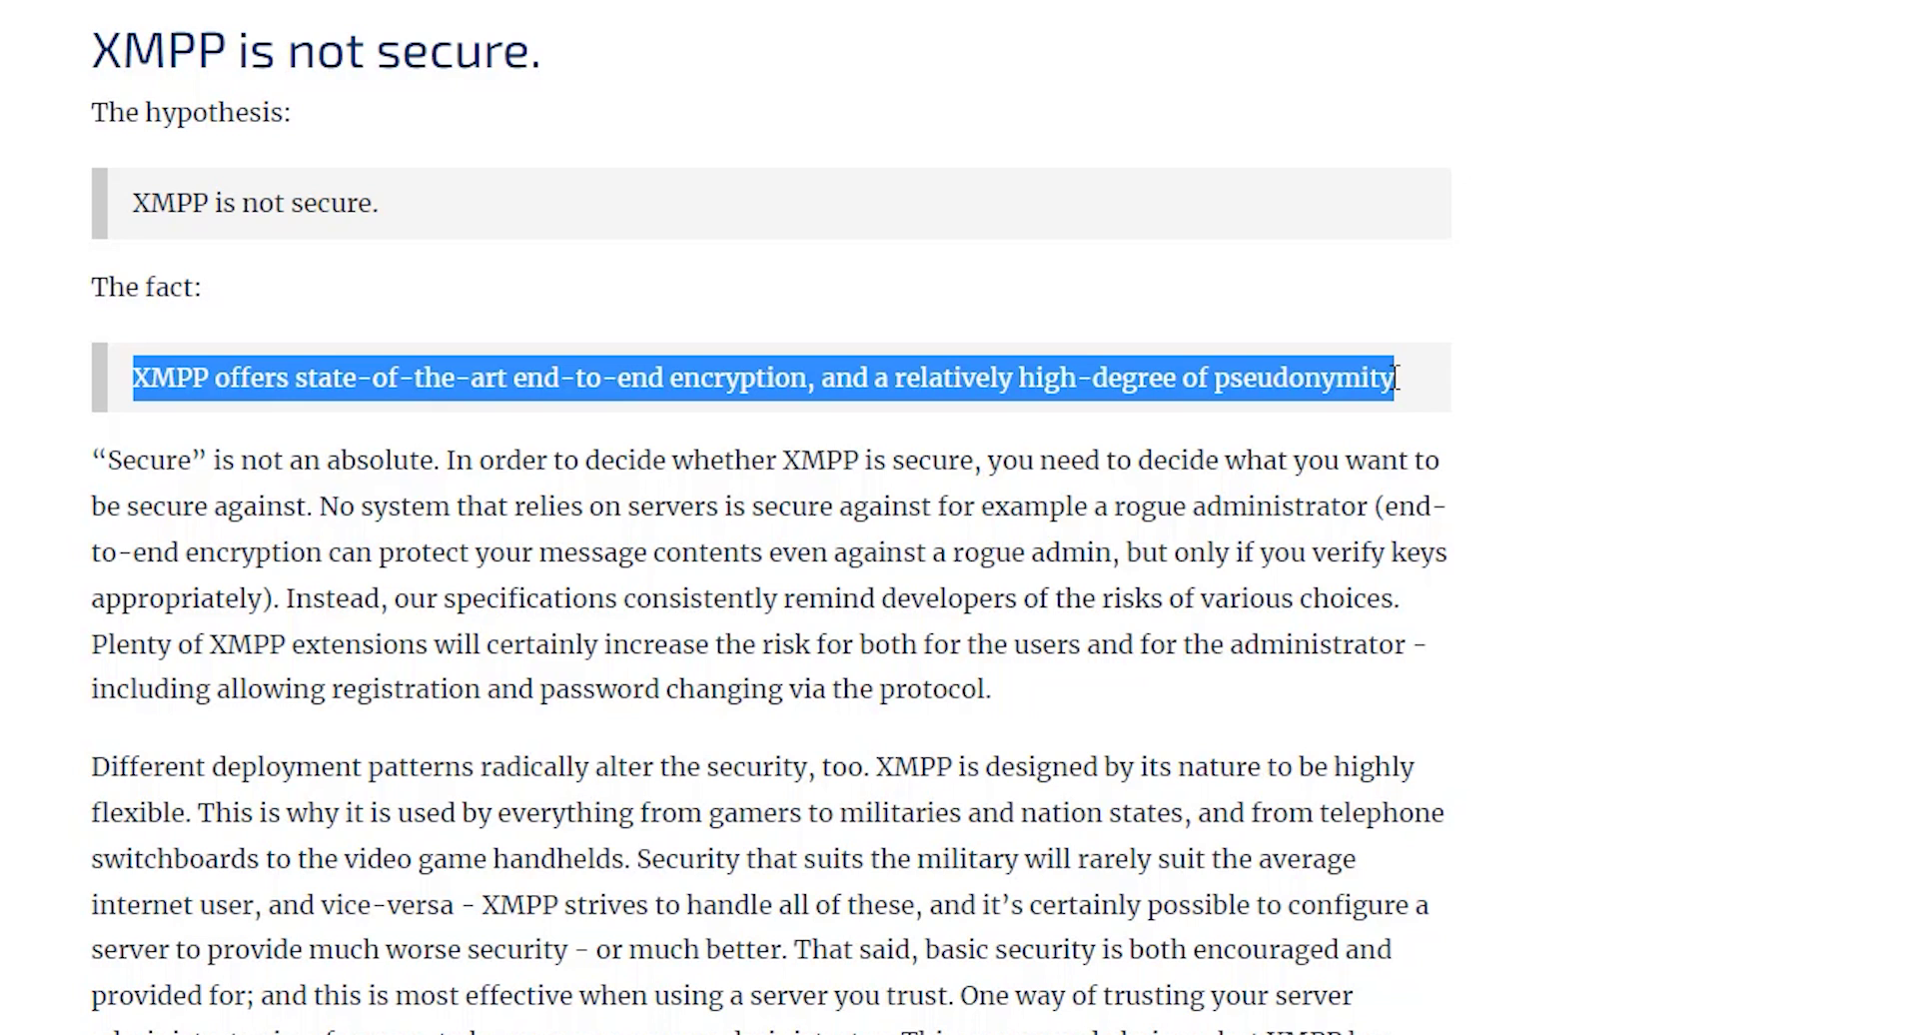
Highlight the 'XMPP is not privacy-friendly.' heading and its metadata fact, reading on to the minimal-baseline myth
{"action": "scroll", "coordinate": [1104, 569], "scroll_direction": "down", "scroll_amount": 12}
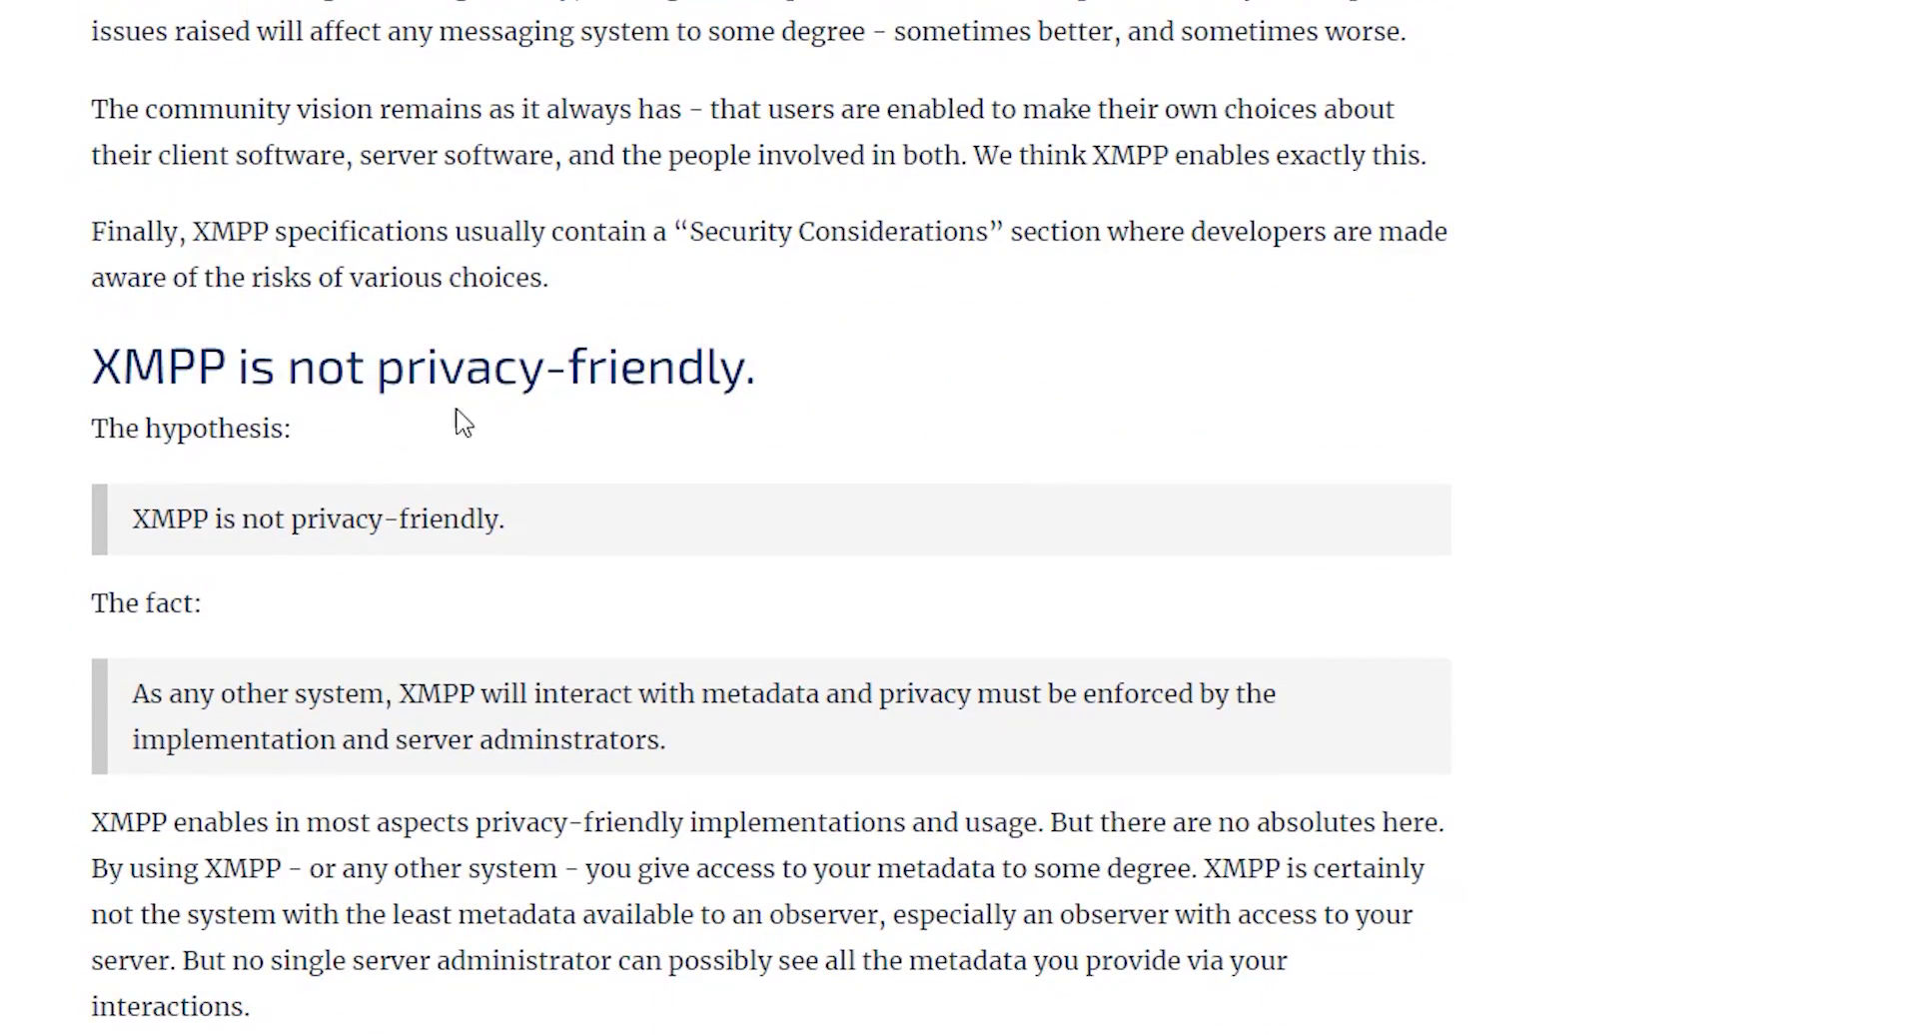
{"action": "left_click_drag", "start_coordinate": [167, 362], "coordinate": [694, 337]}
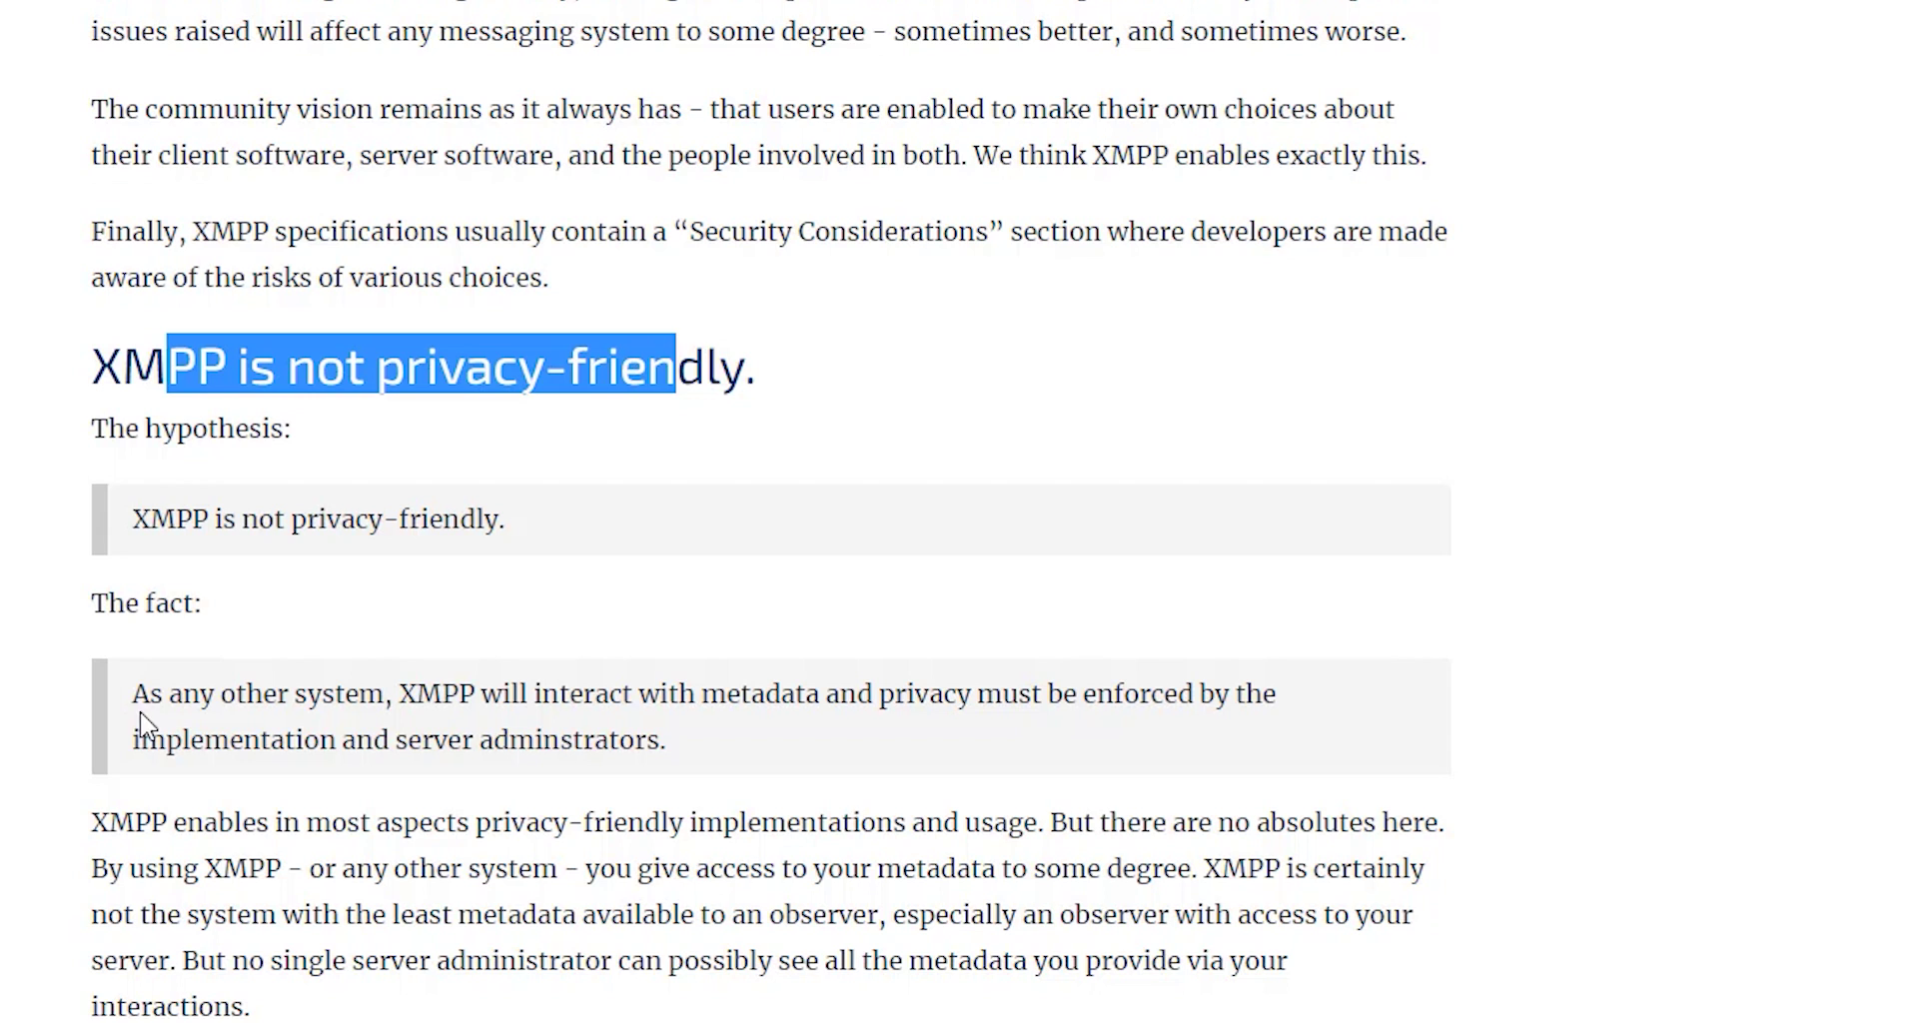
{"action": "left_click_drag", "start_coordinate": [460, 692], "coordinate": [609, 699]}
{"action": "left_click_drag", "start_coordinate": [447, 730], "coordinate": [599, 742]}
{"action": "scroll", "coordinate": [599, 744], "scroll_direction": "down", "scroll_amount": 8}
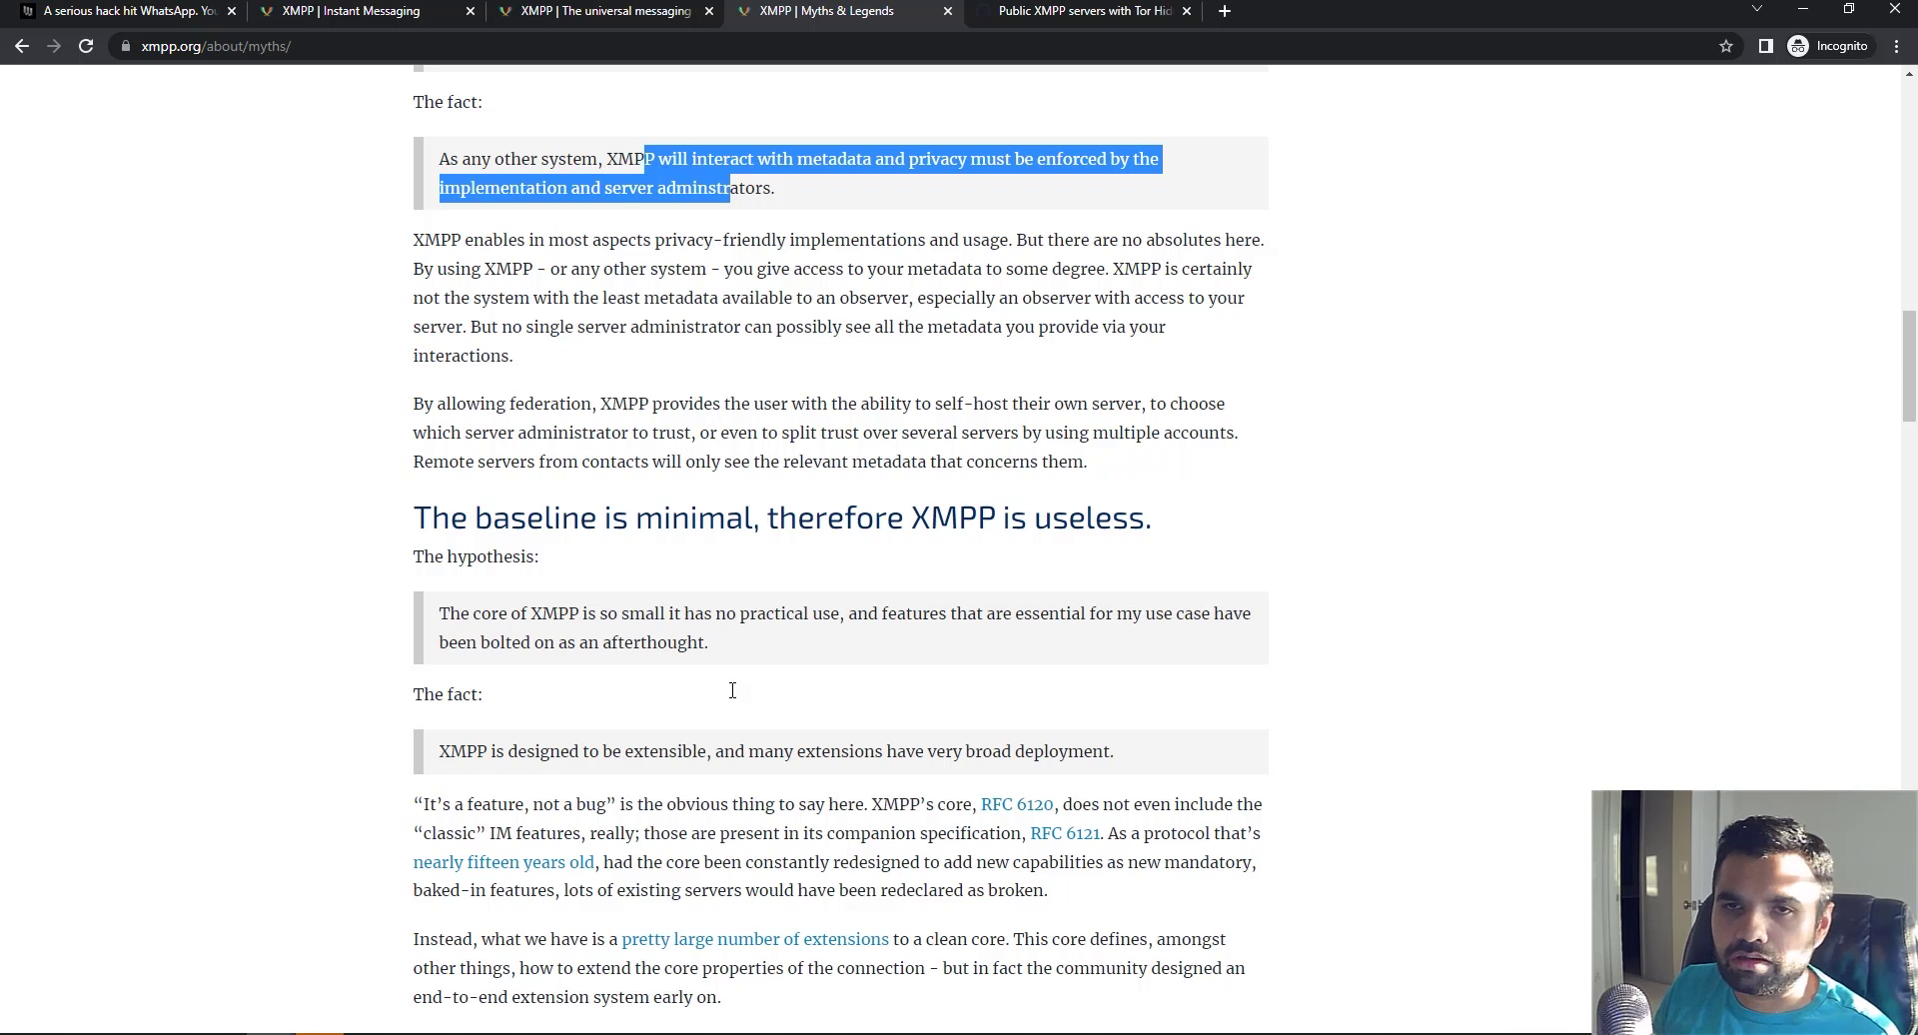
{"action": "scroll", "coordinate": [732, 690], "scroll_direction": "down", "scroll_amount": 2}
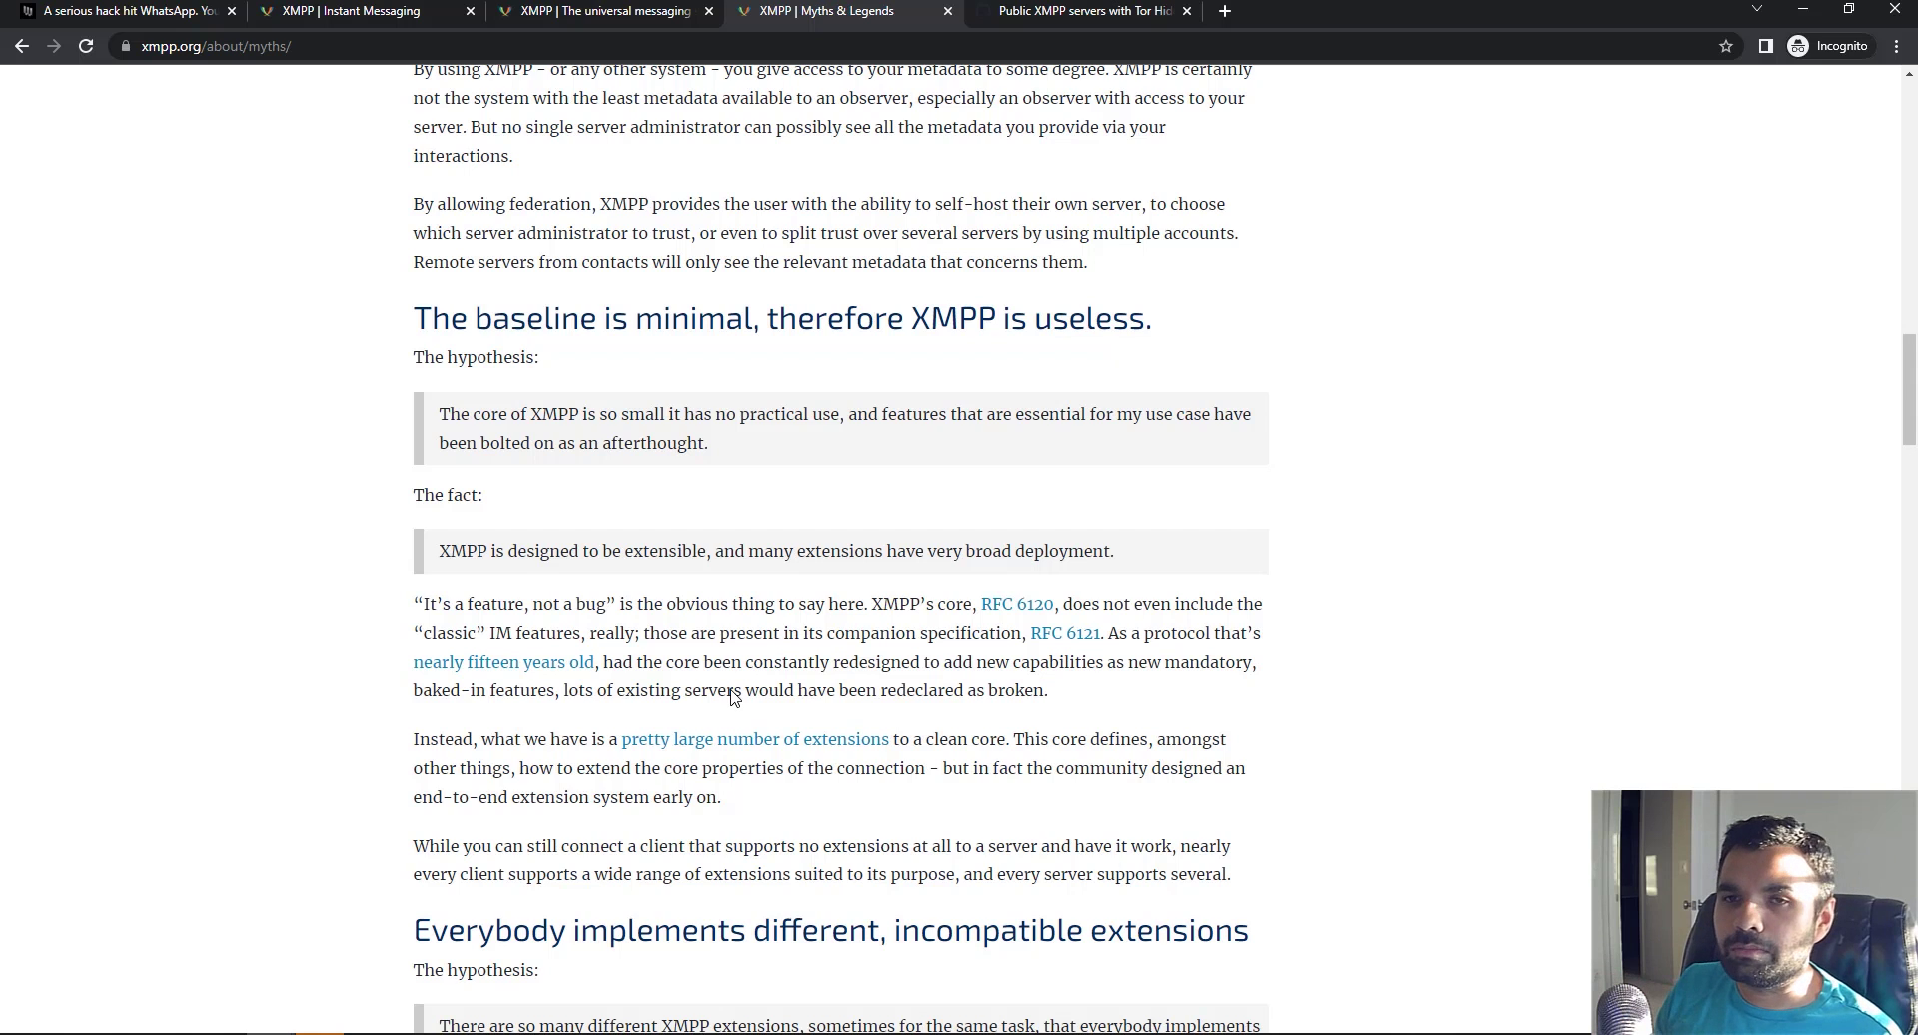
Return to the public XMPP servers list and highlight its title
{"action": "left_click", "coordinate": [1028, 18]}
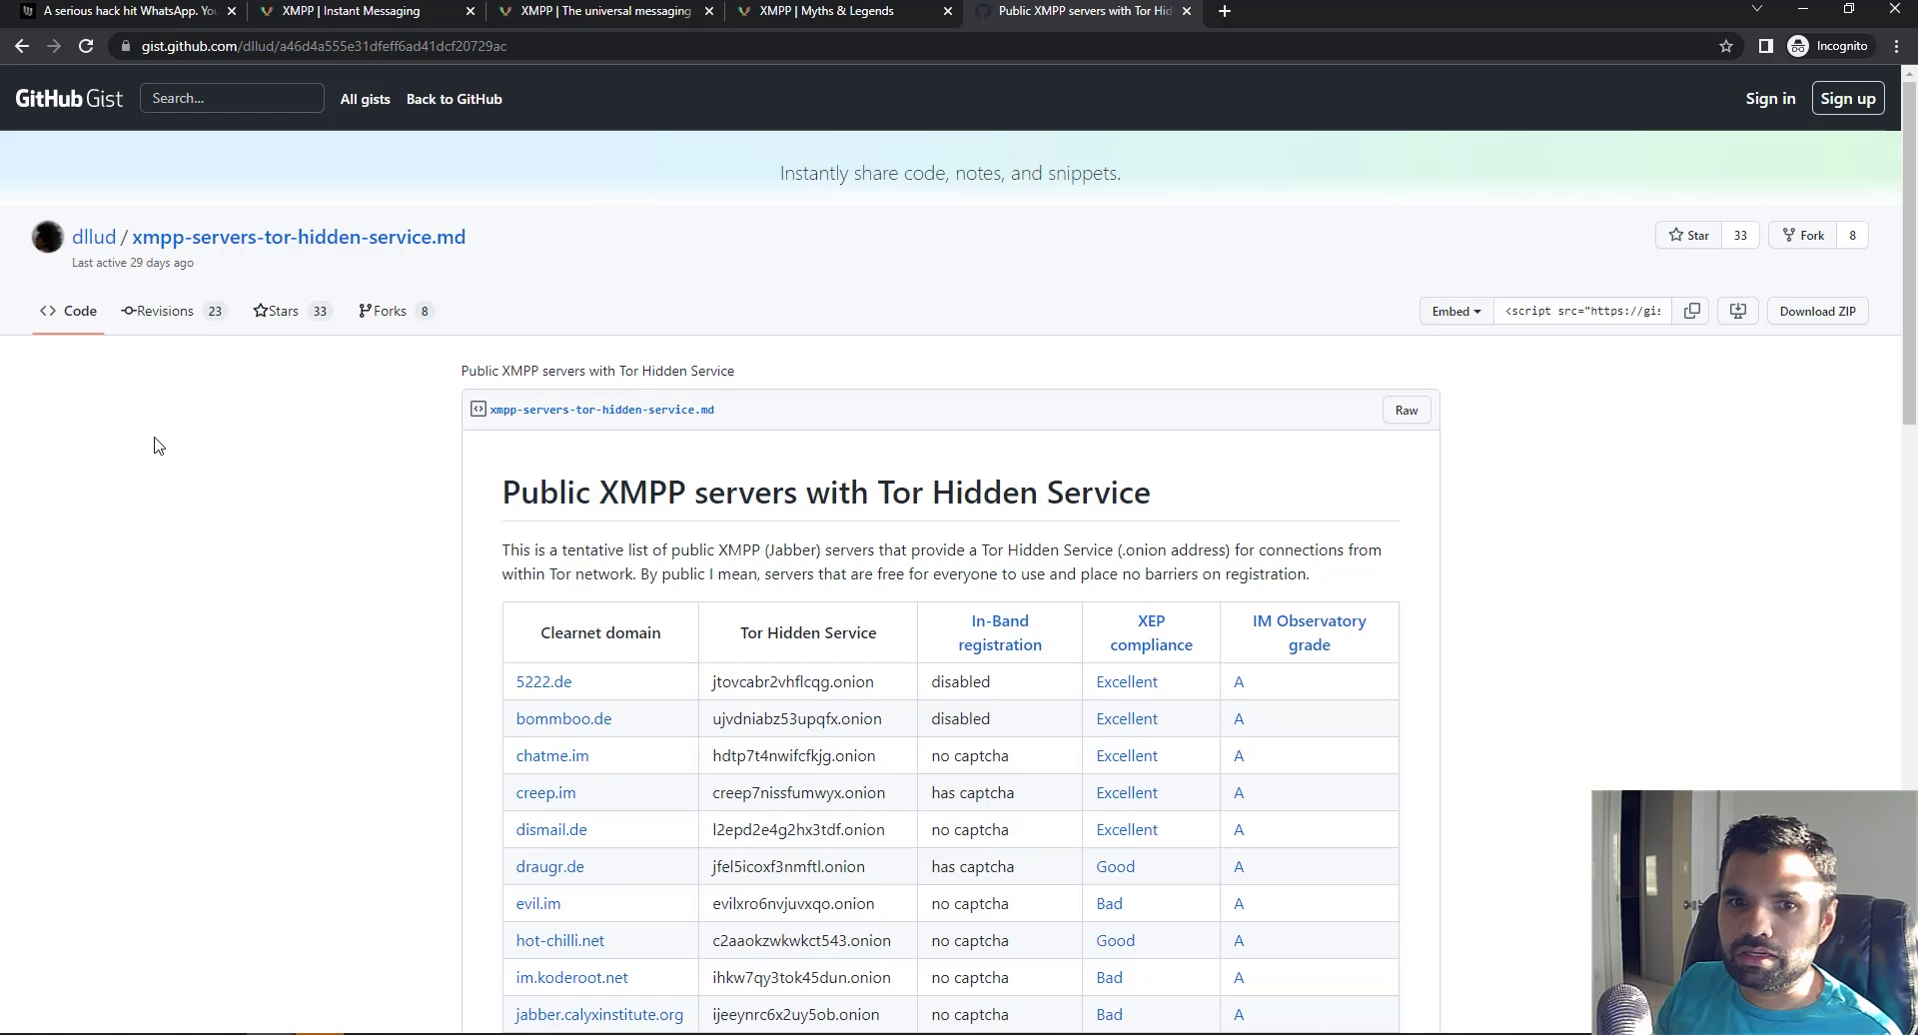
{"action": "left_click_drag", "start_coordinate": [717, 492], "coordinate": [1170, 505]}
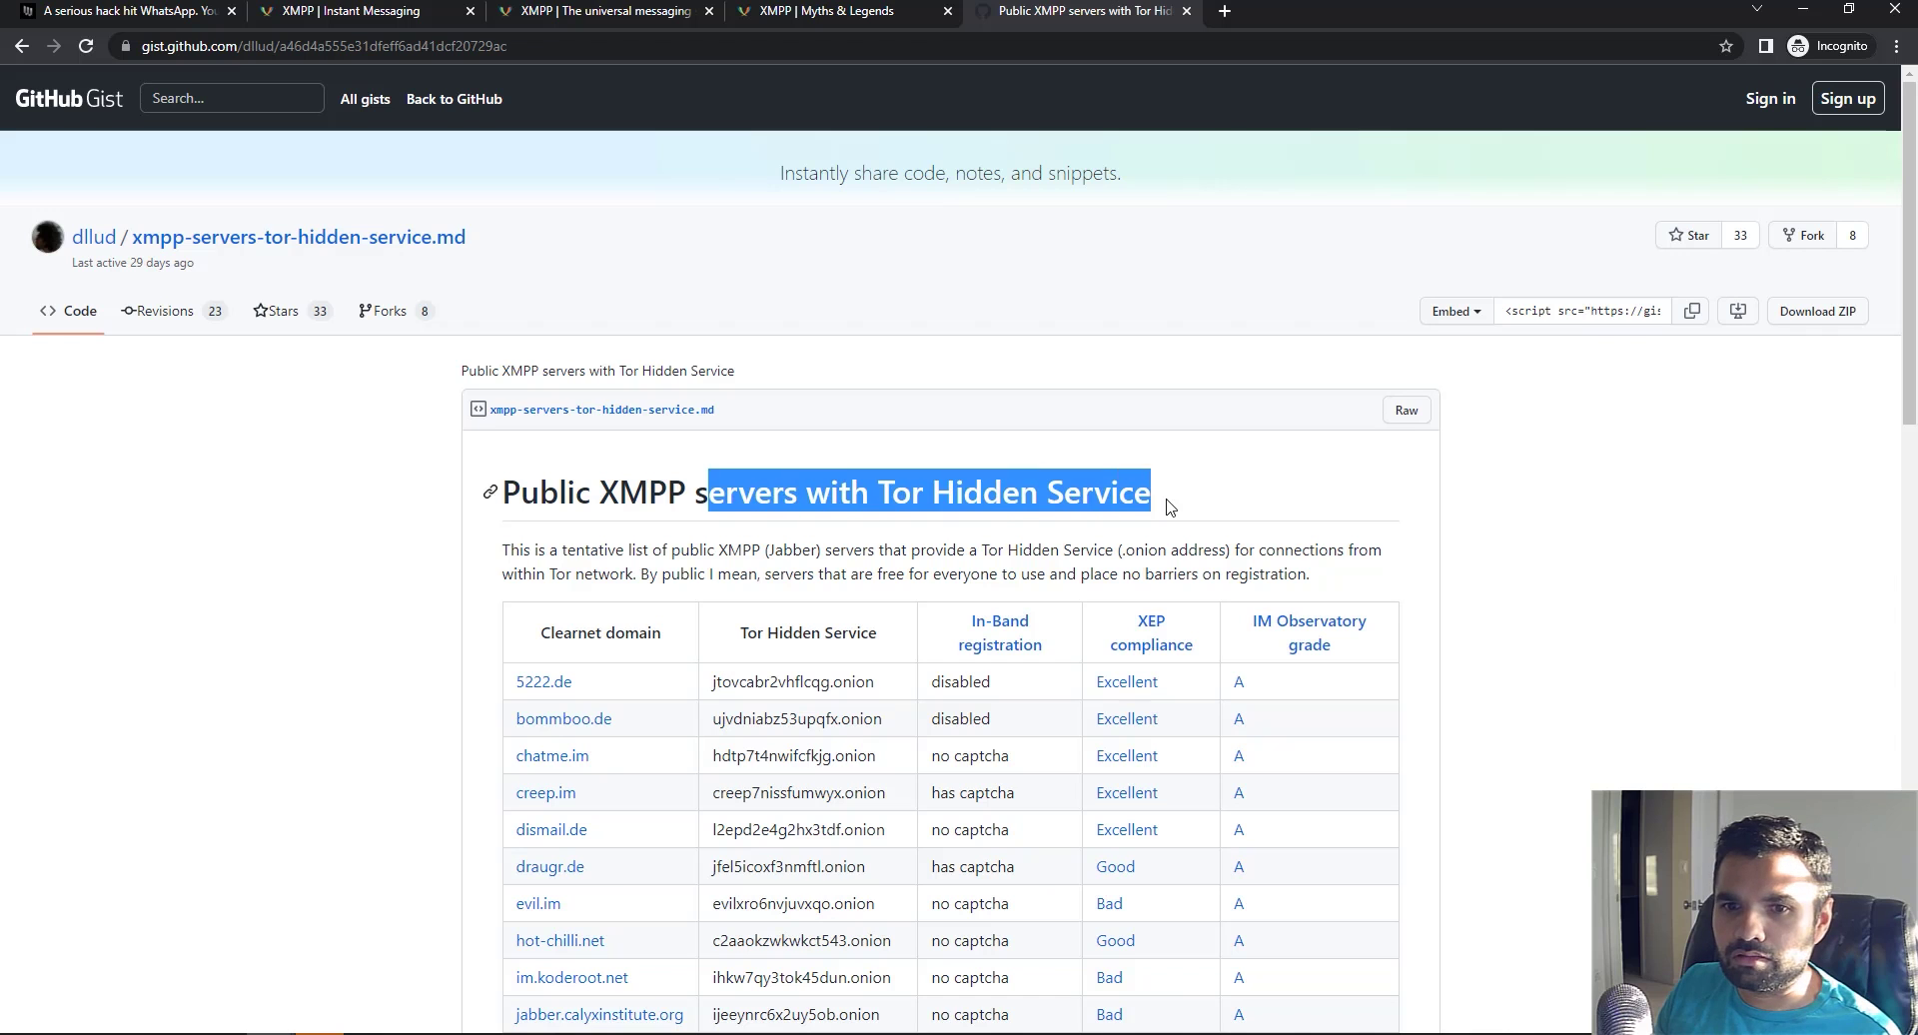
{"action": "left_click", "coordinate": [1185, 502]}
{"action": "scroll", "coordinate": [1185, 505], "scroll_direction": "down", "scroll_amount": 5}
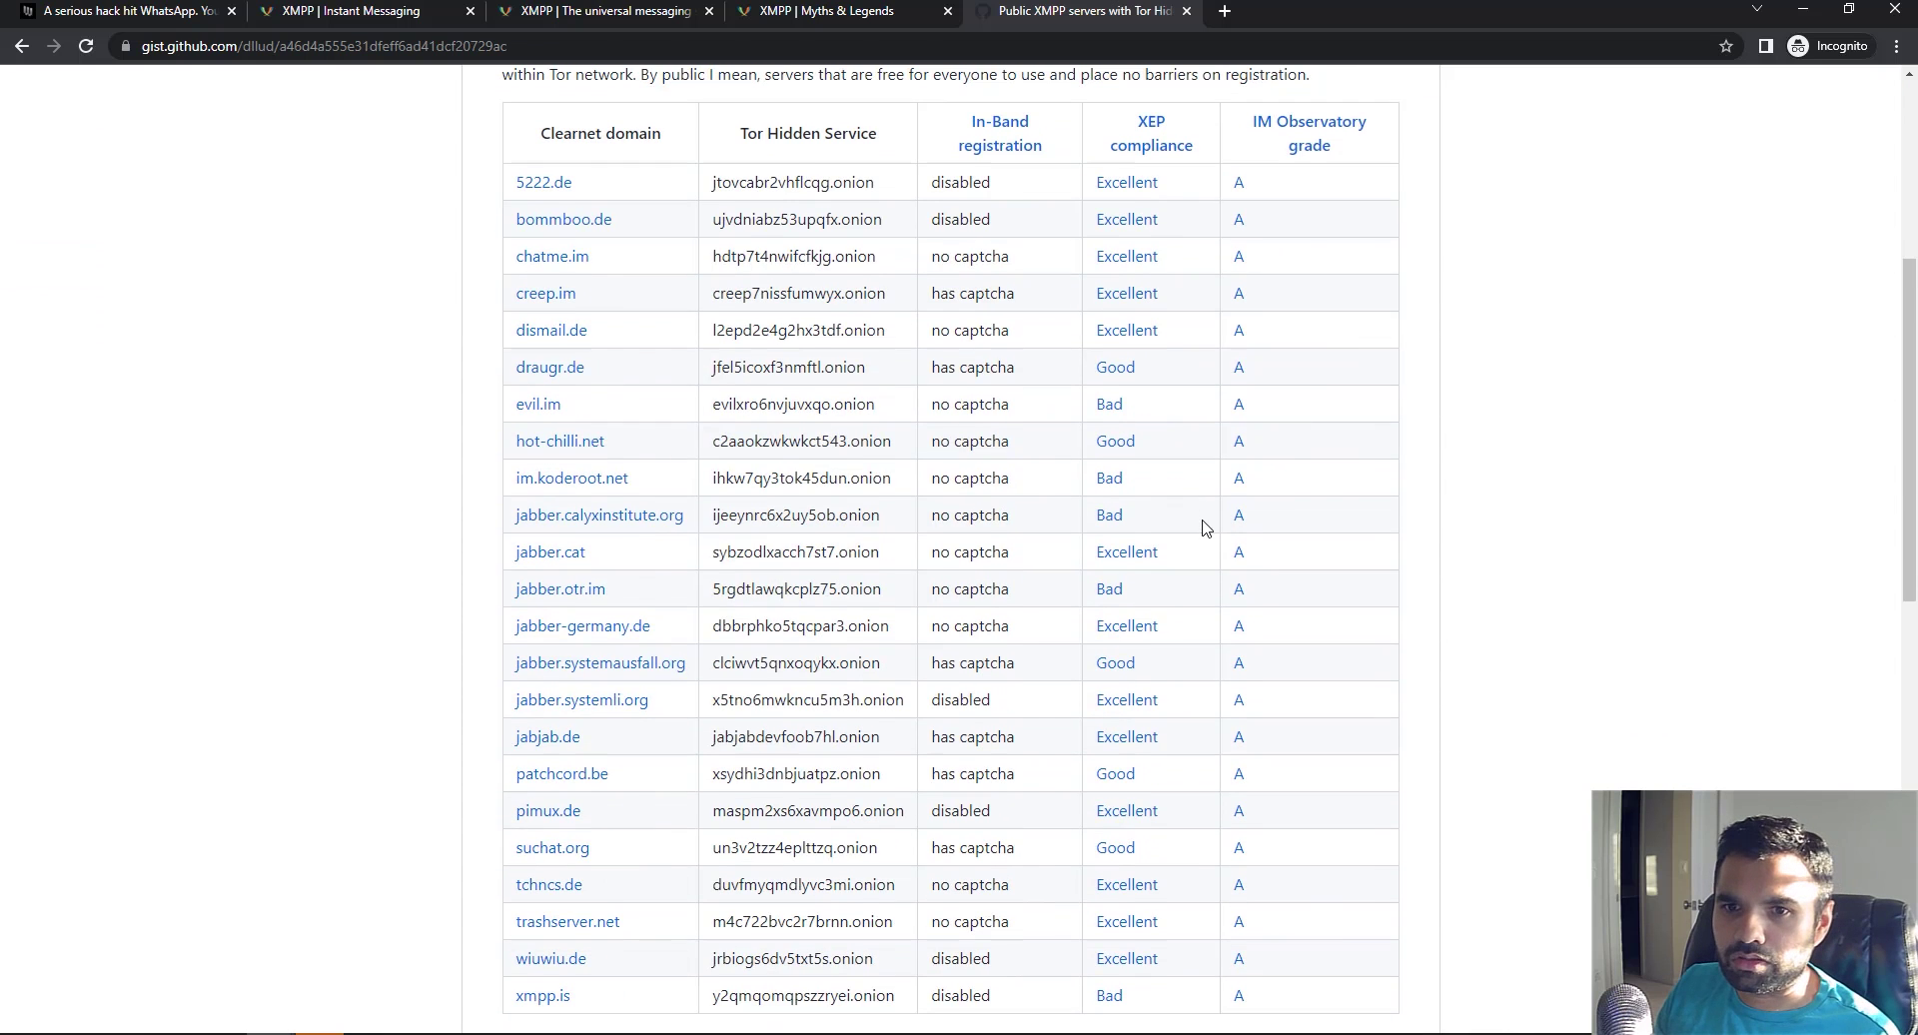
{"action": "scroll", "coordinate": [1204, 505], "scroll_direction": "up", "scroll_amount": 4}
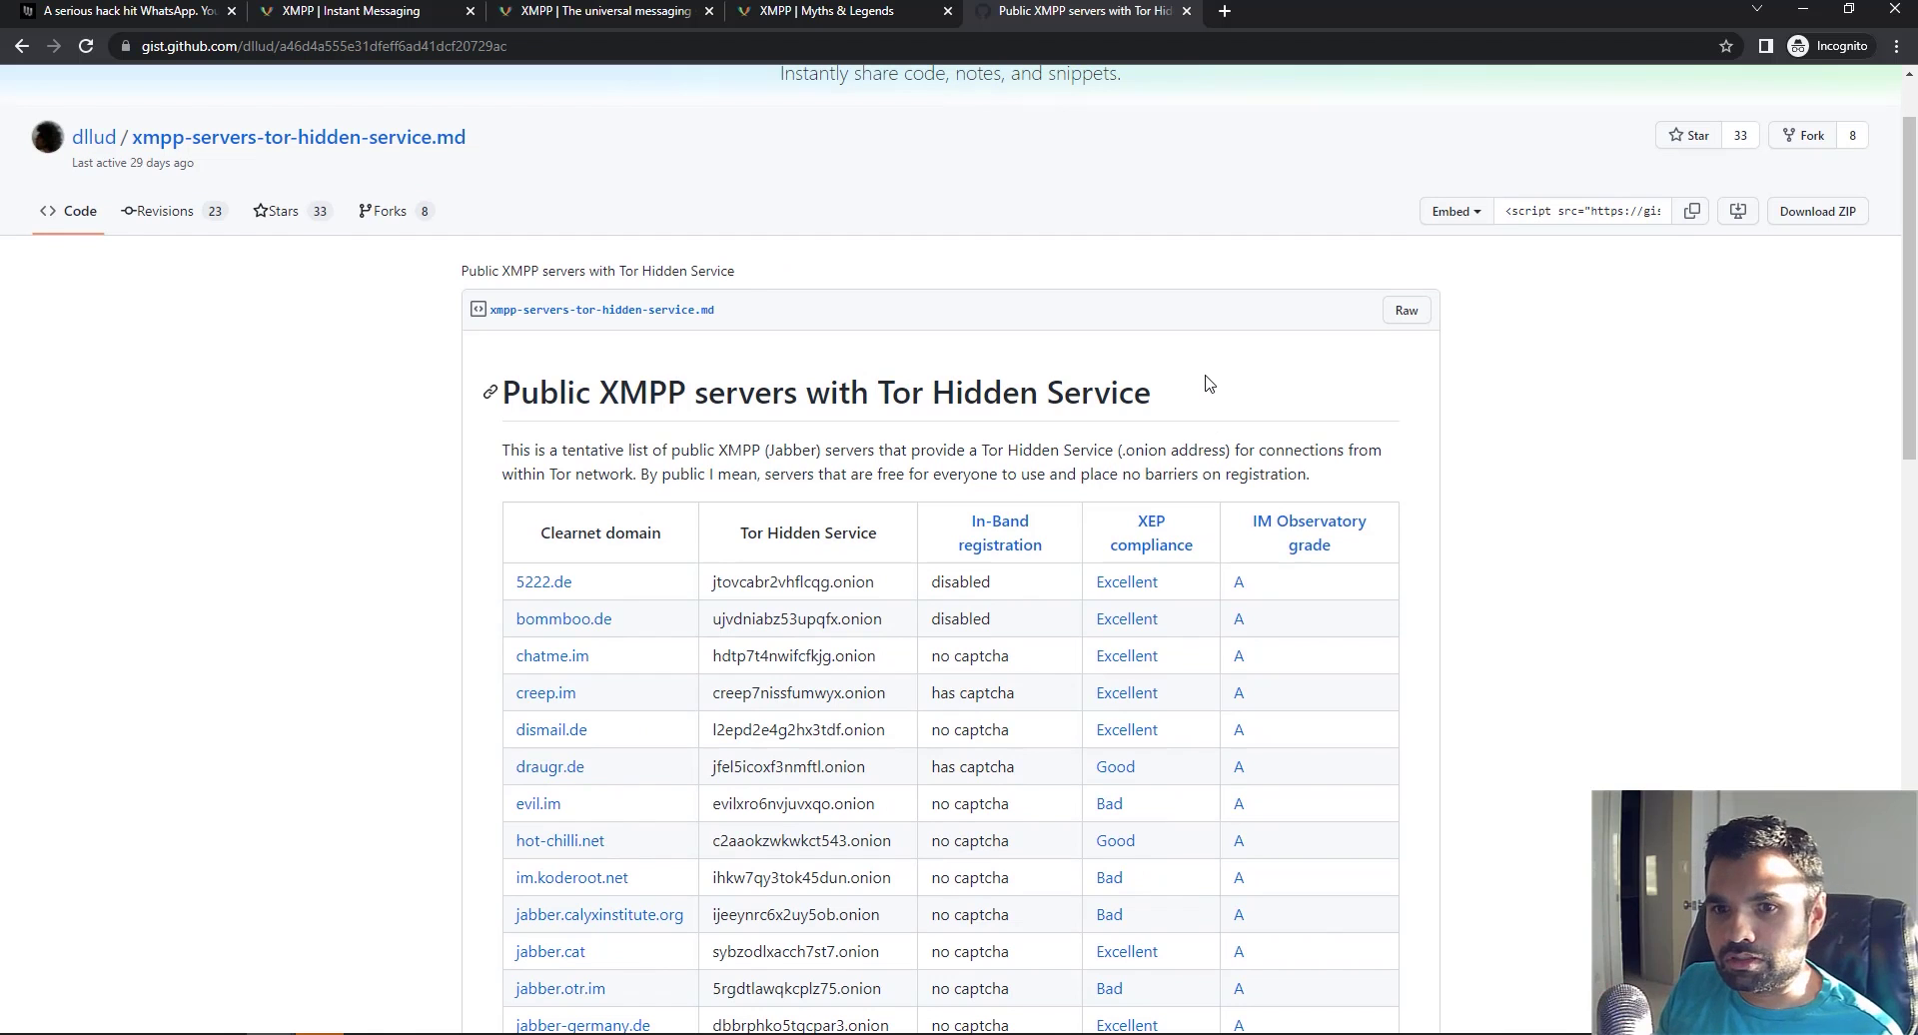
Highlight the 'XEP compliance' column header and open chatme.im's 'Excellent' compliance report
{"action": "left_click_drag", "start_coordinate": [1136, 512], "coordinate": [1201, 545]}
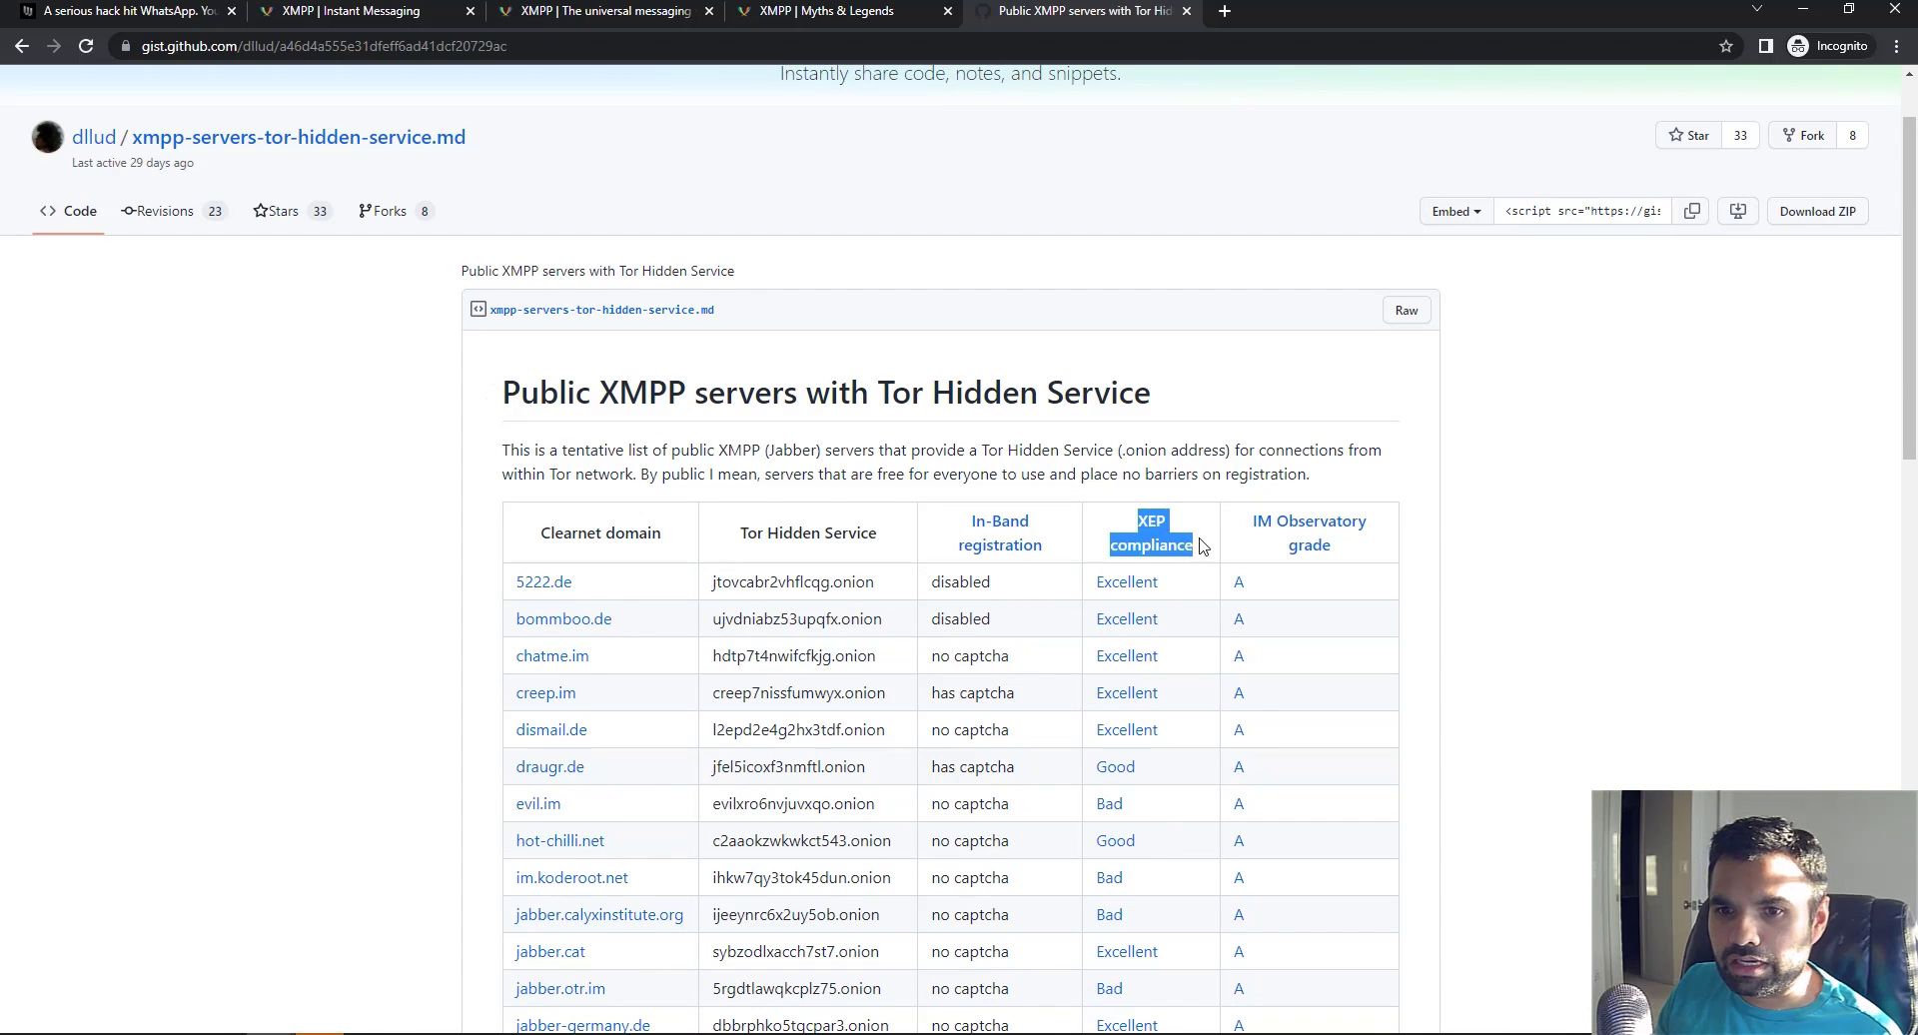
{"action": "left_click", "coordinate": [1226, 455]}
{"action": "scroll", "coordinate": [1226, 454], "scroll_direction": "down", "scroll_amount": 3}
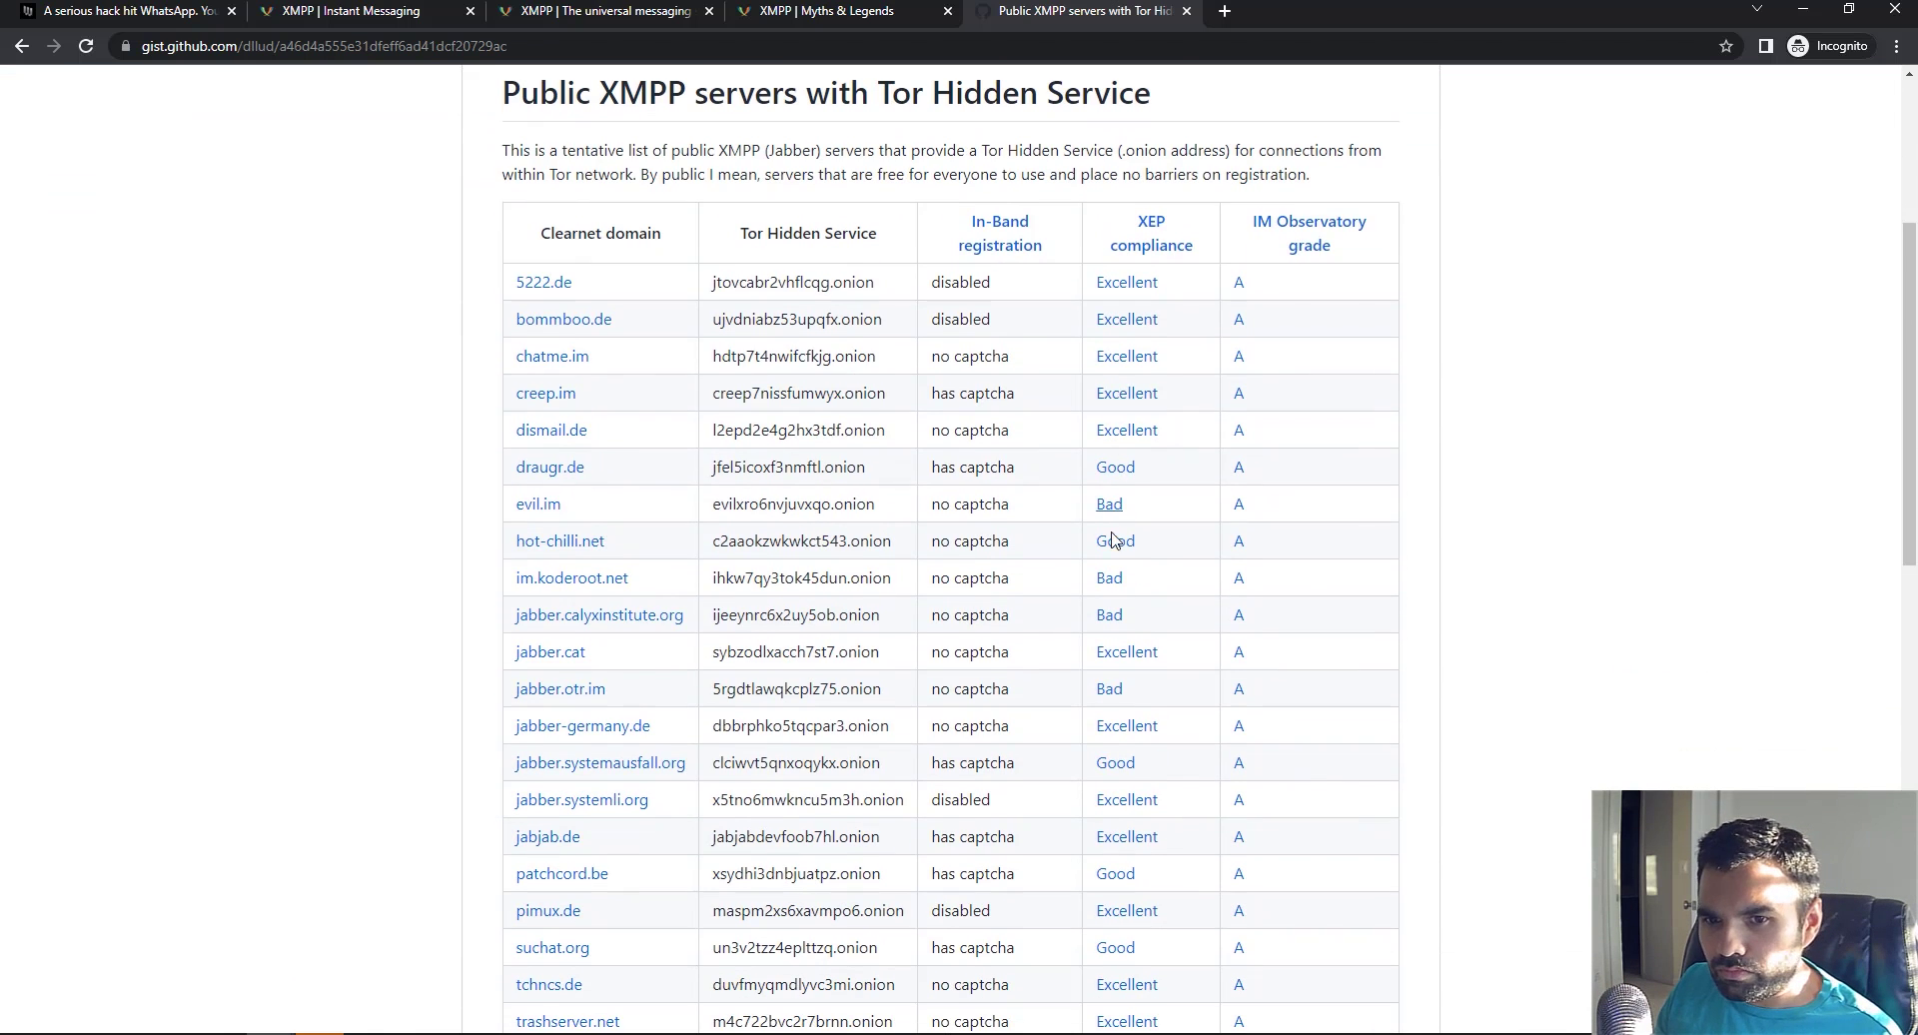
{"action": "scroll", "coordinate": [1122, 827], "scroll_direction": "down", "scroll_amount": 5}
{"action": "scroll", "coordinate": [1121, 826], "scroll_direction": "up", "scroll_amount": 8}
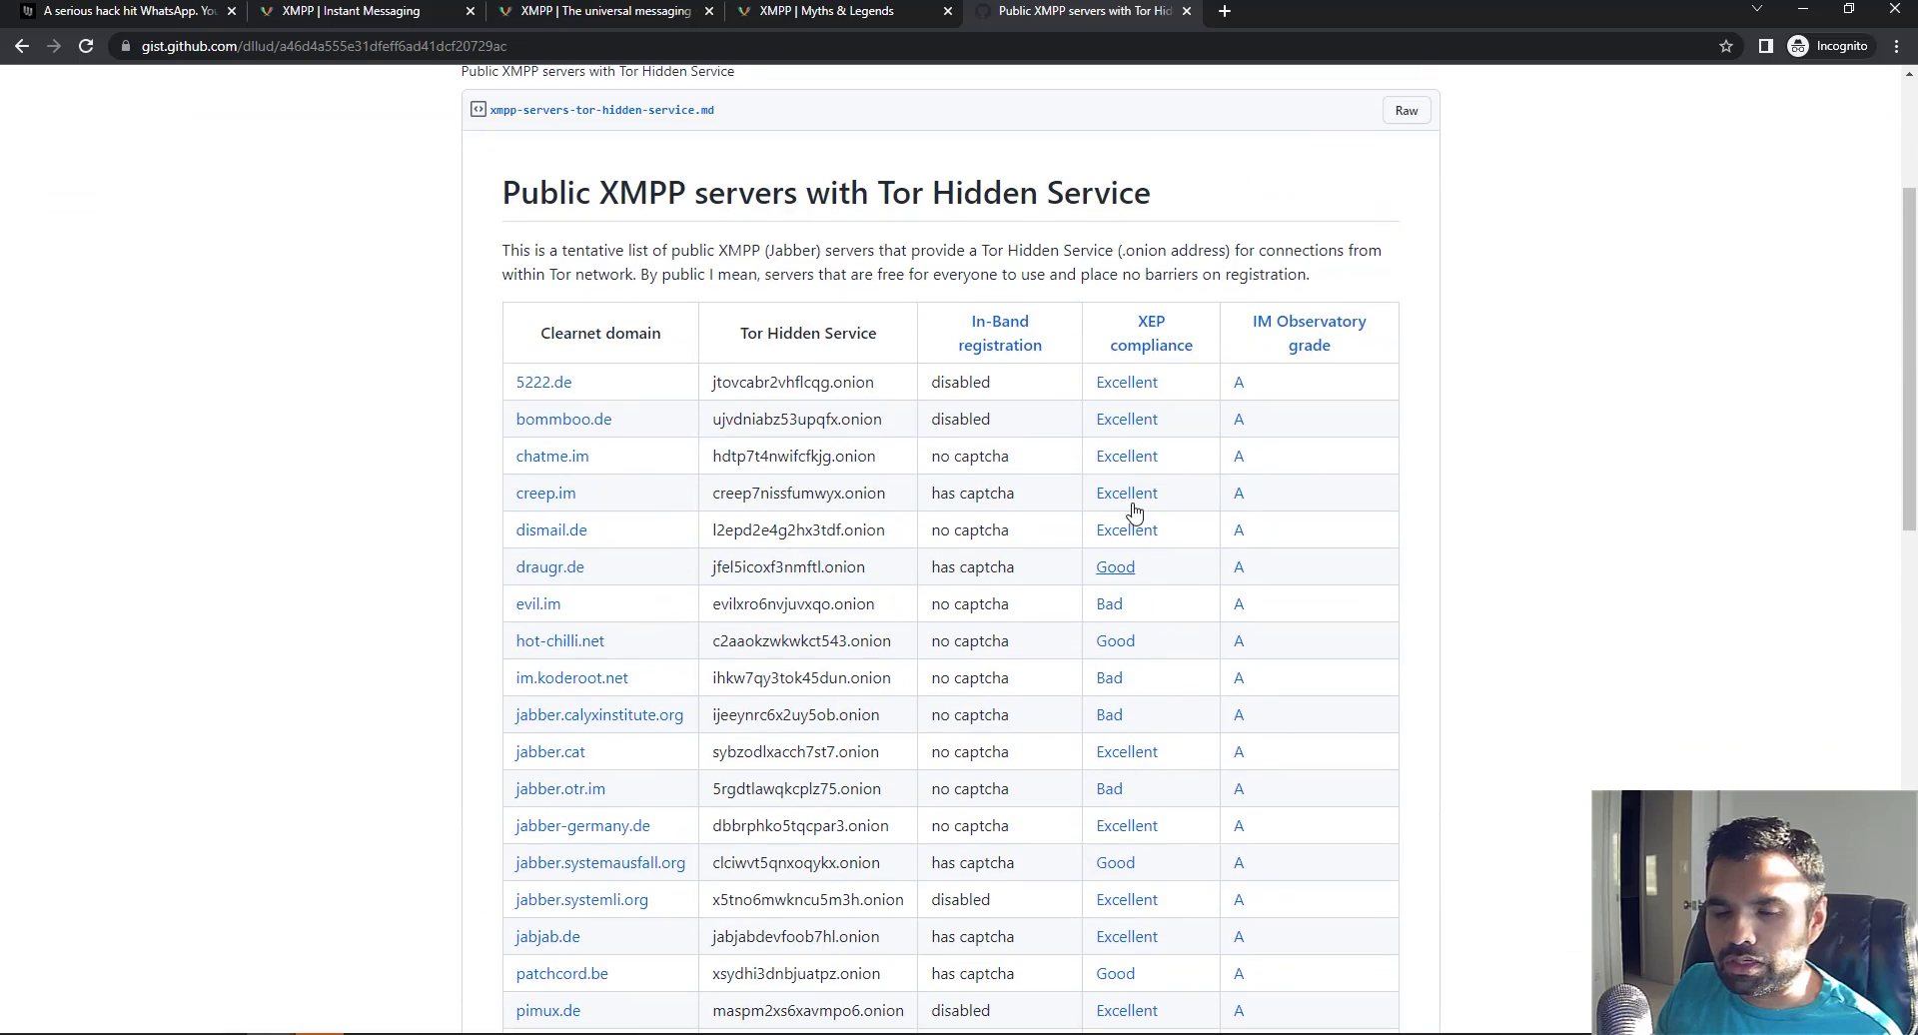
{"action": "left_click", "coordinate": [1133, 457]}
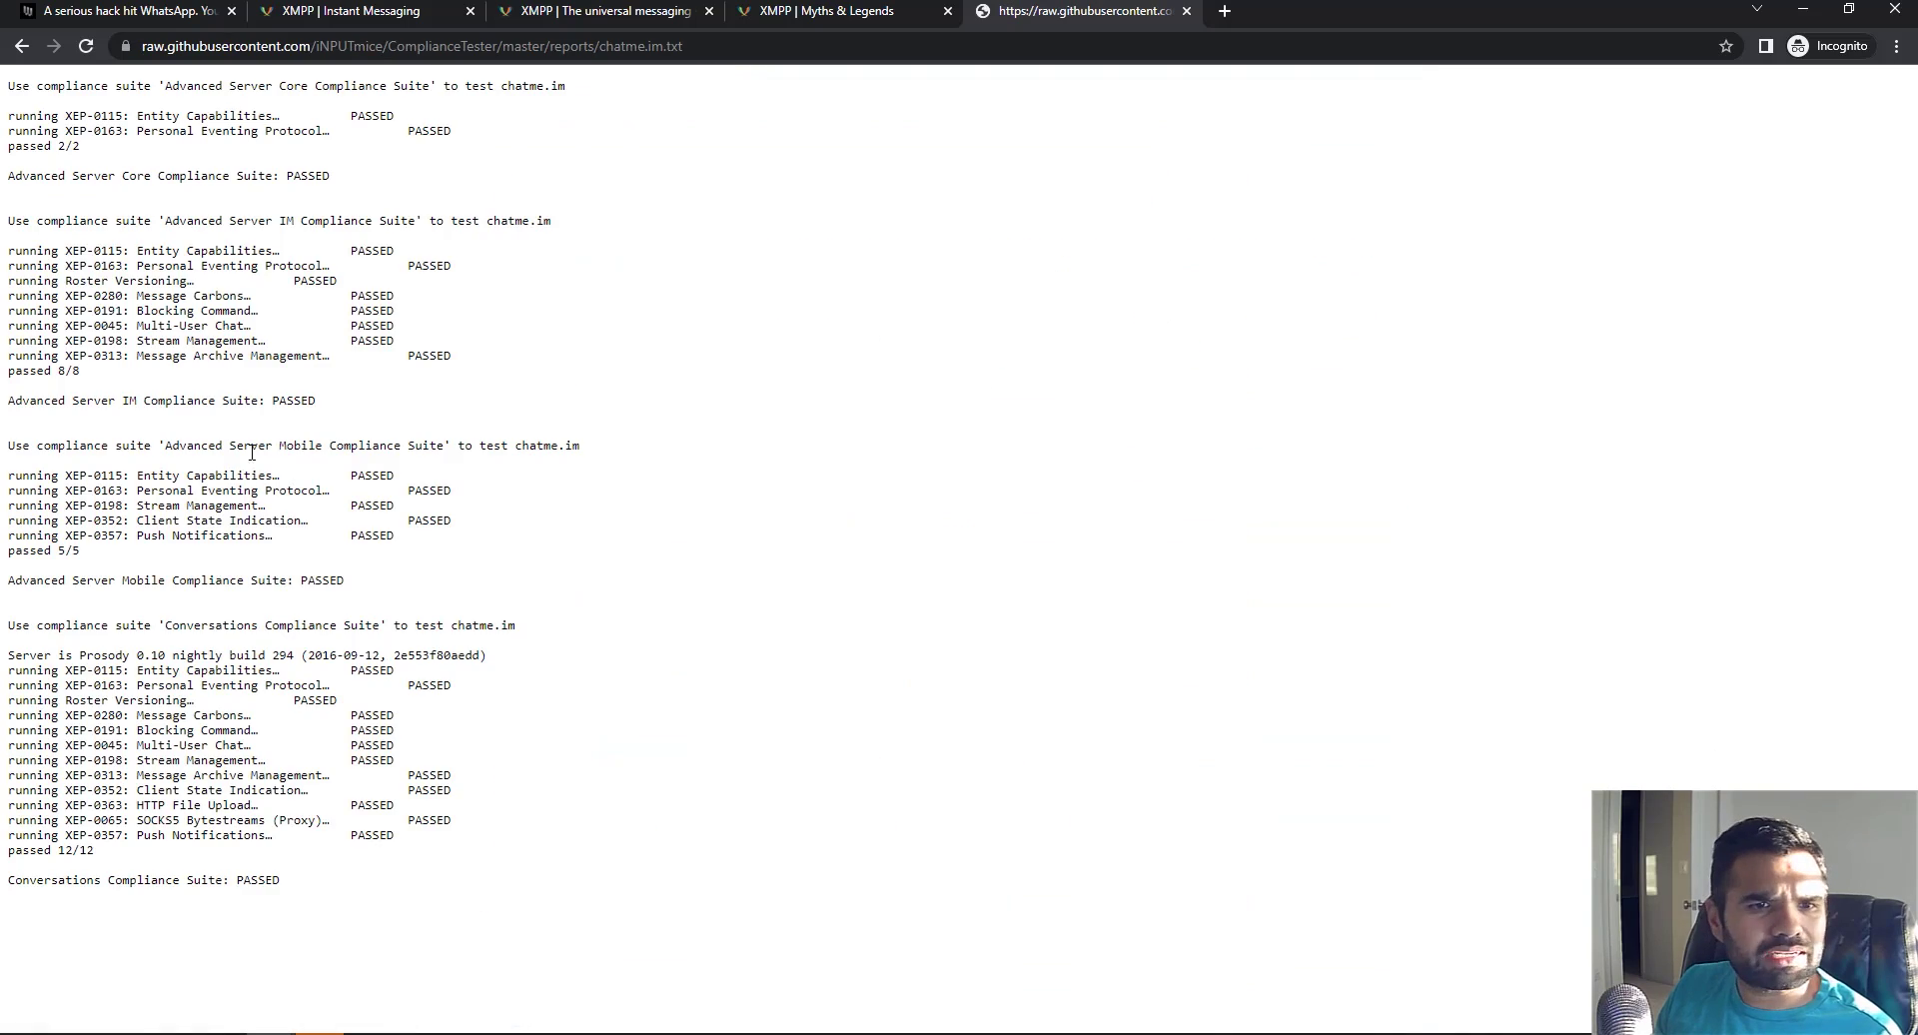
Highlight chatme.im's passed IM, mobile and Conversations suite results, then go back to the list
{"action": "left_click_drag", "start_coordinate": [14, 251], "coordinate": [310, 793]}
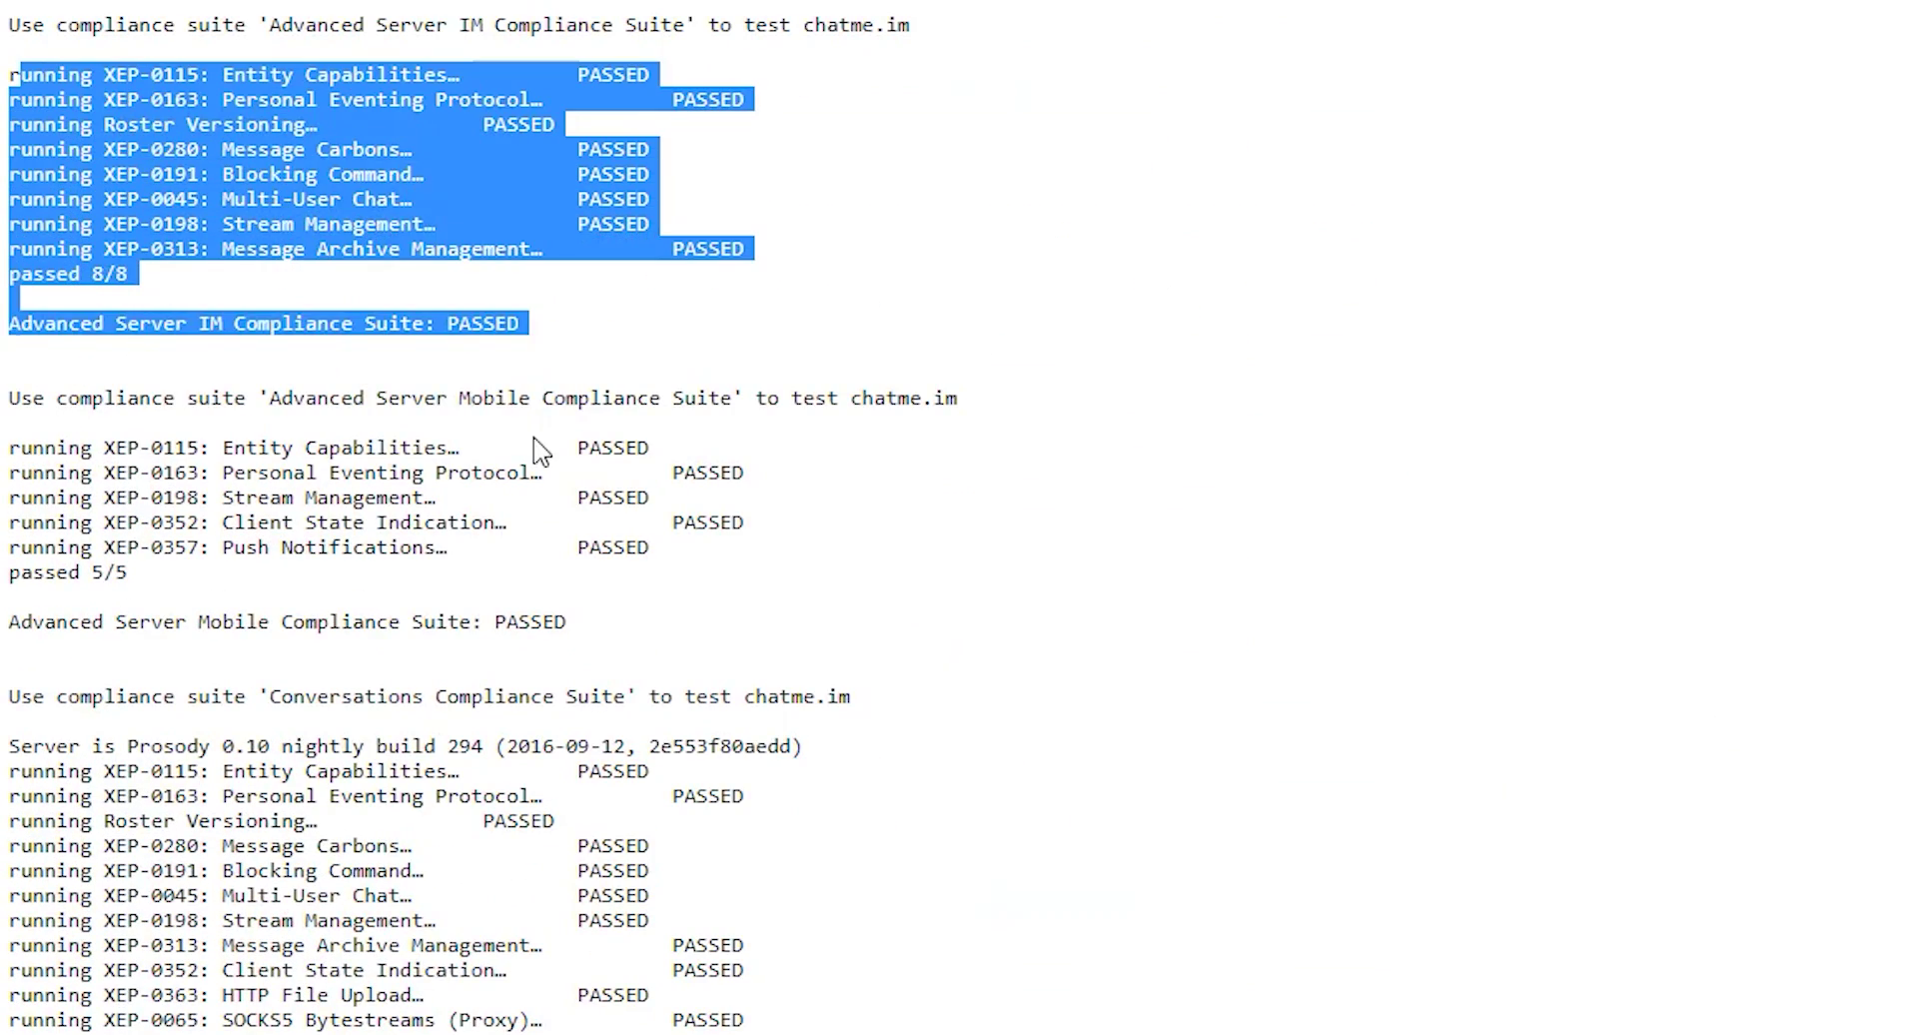
{"action": "left_click_drag", "start_coordinate": [511, 976], "coordinate": [684, 1034]}
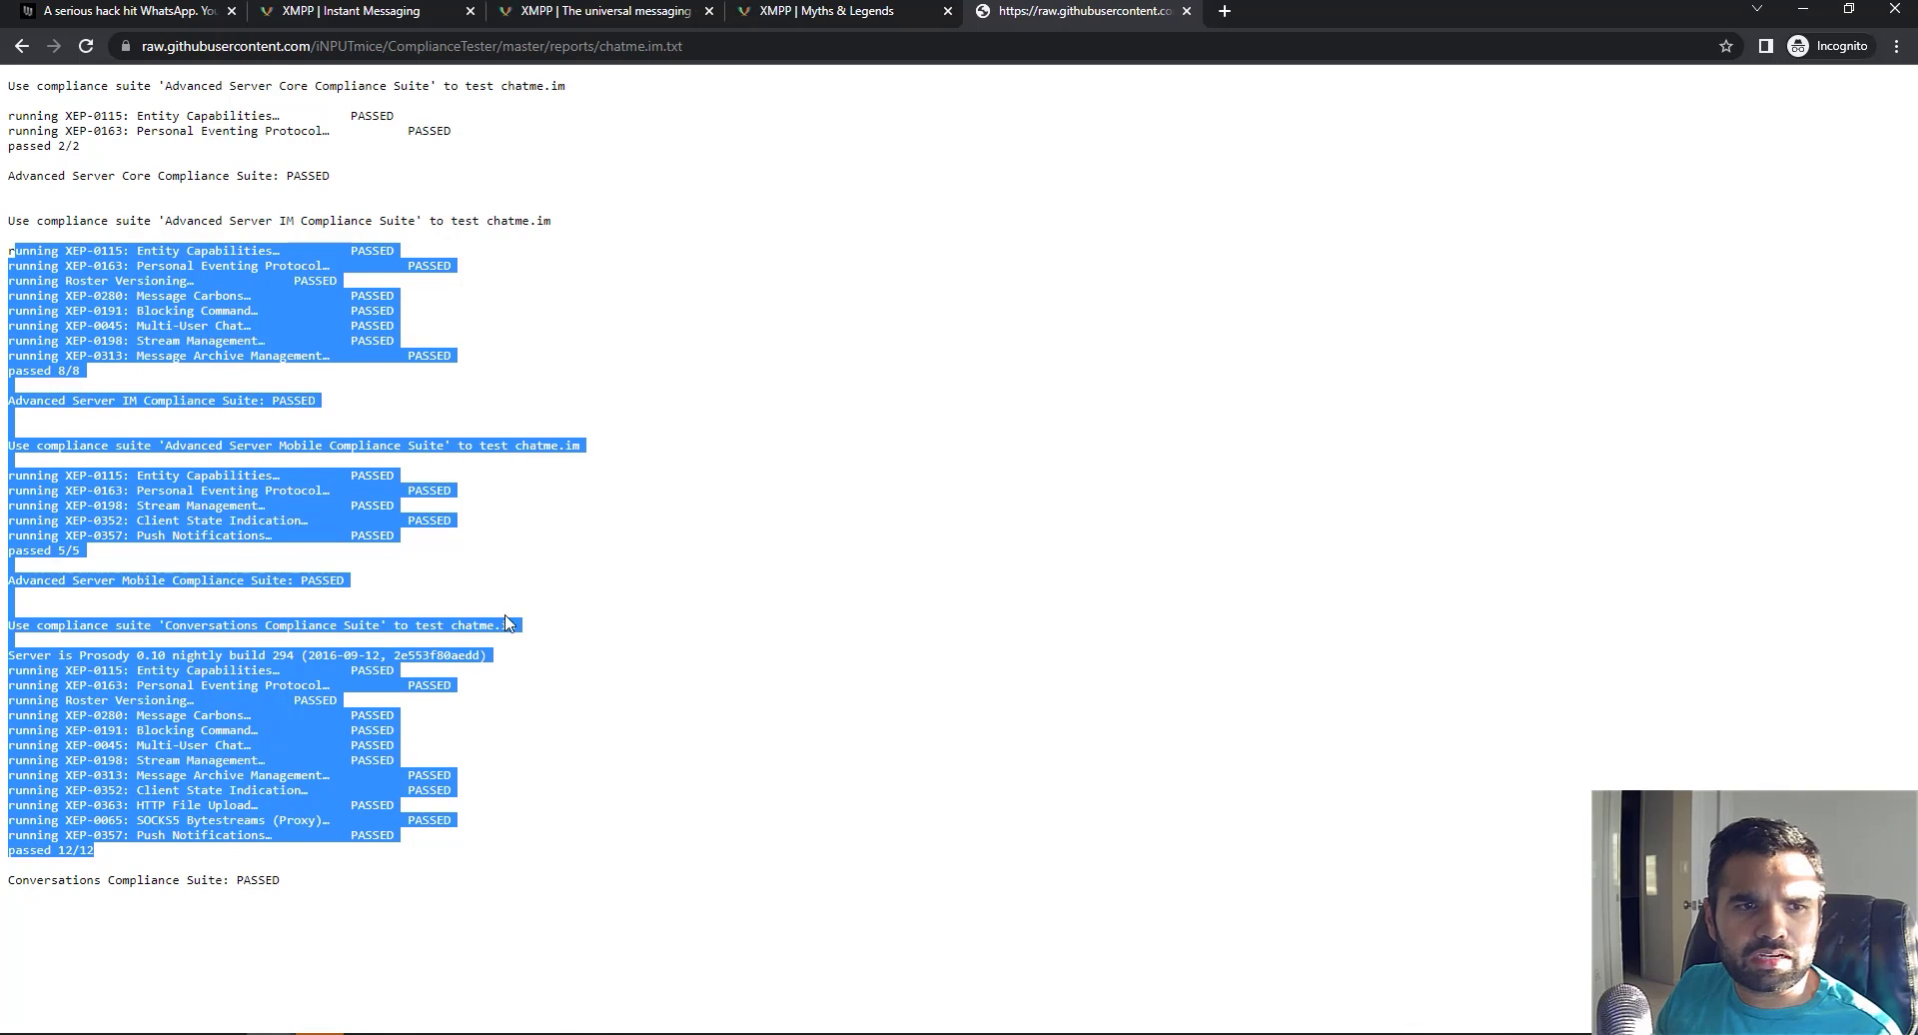
{"action": "left_click", "coordinate": [842, 693]}
{"action": "left_click", "coordinate": [21, 46]}
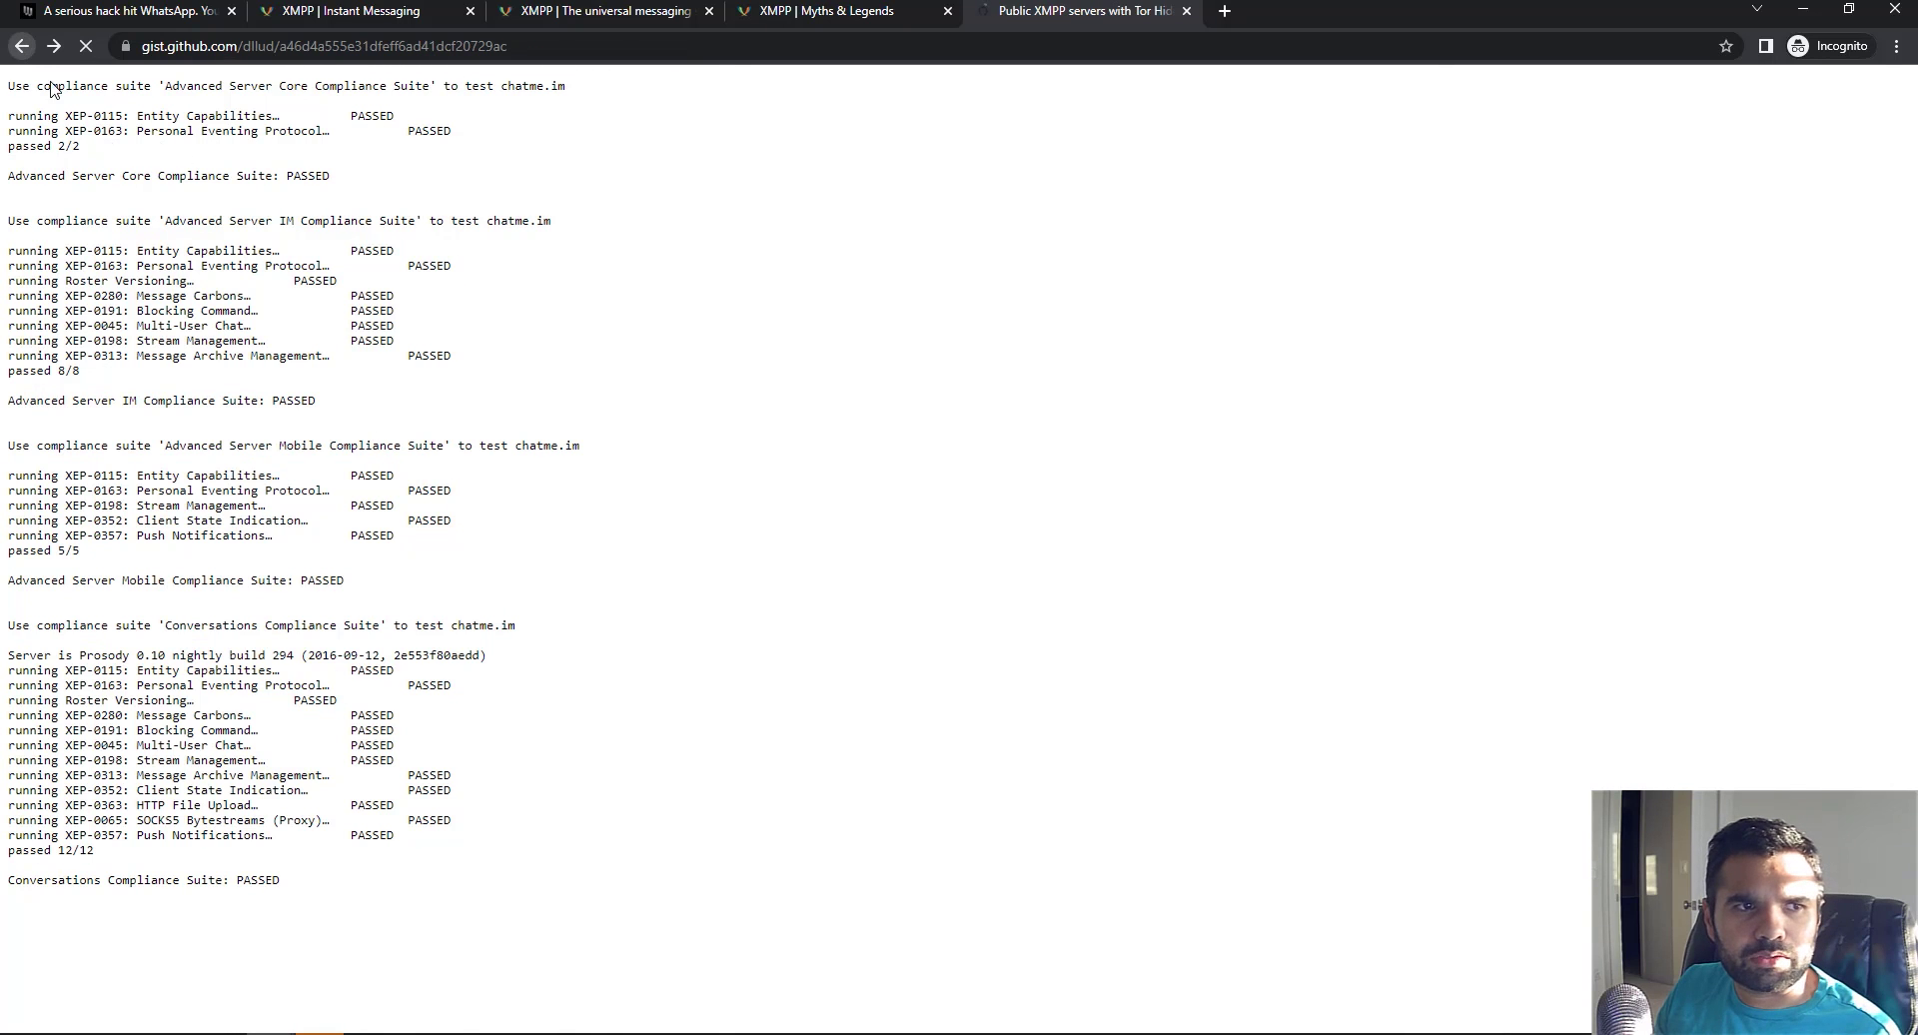
Open evil.im's 'Bad' report, highlight its failed IM suite tests, and go back
{"action": "left_click", "coordinate": [1109, 605]}
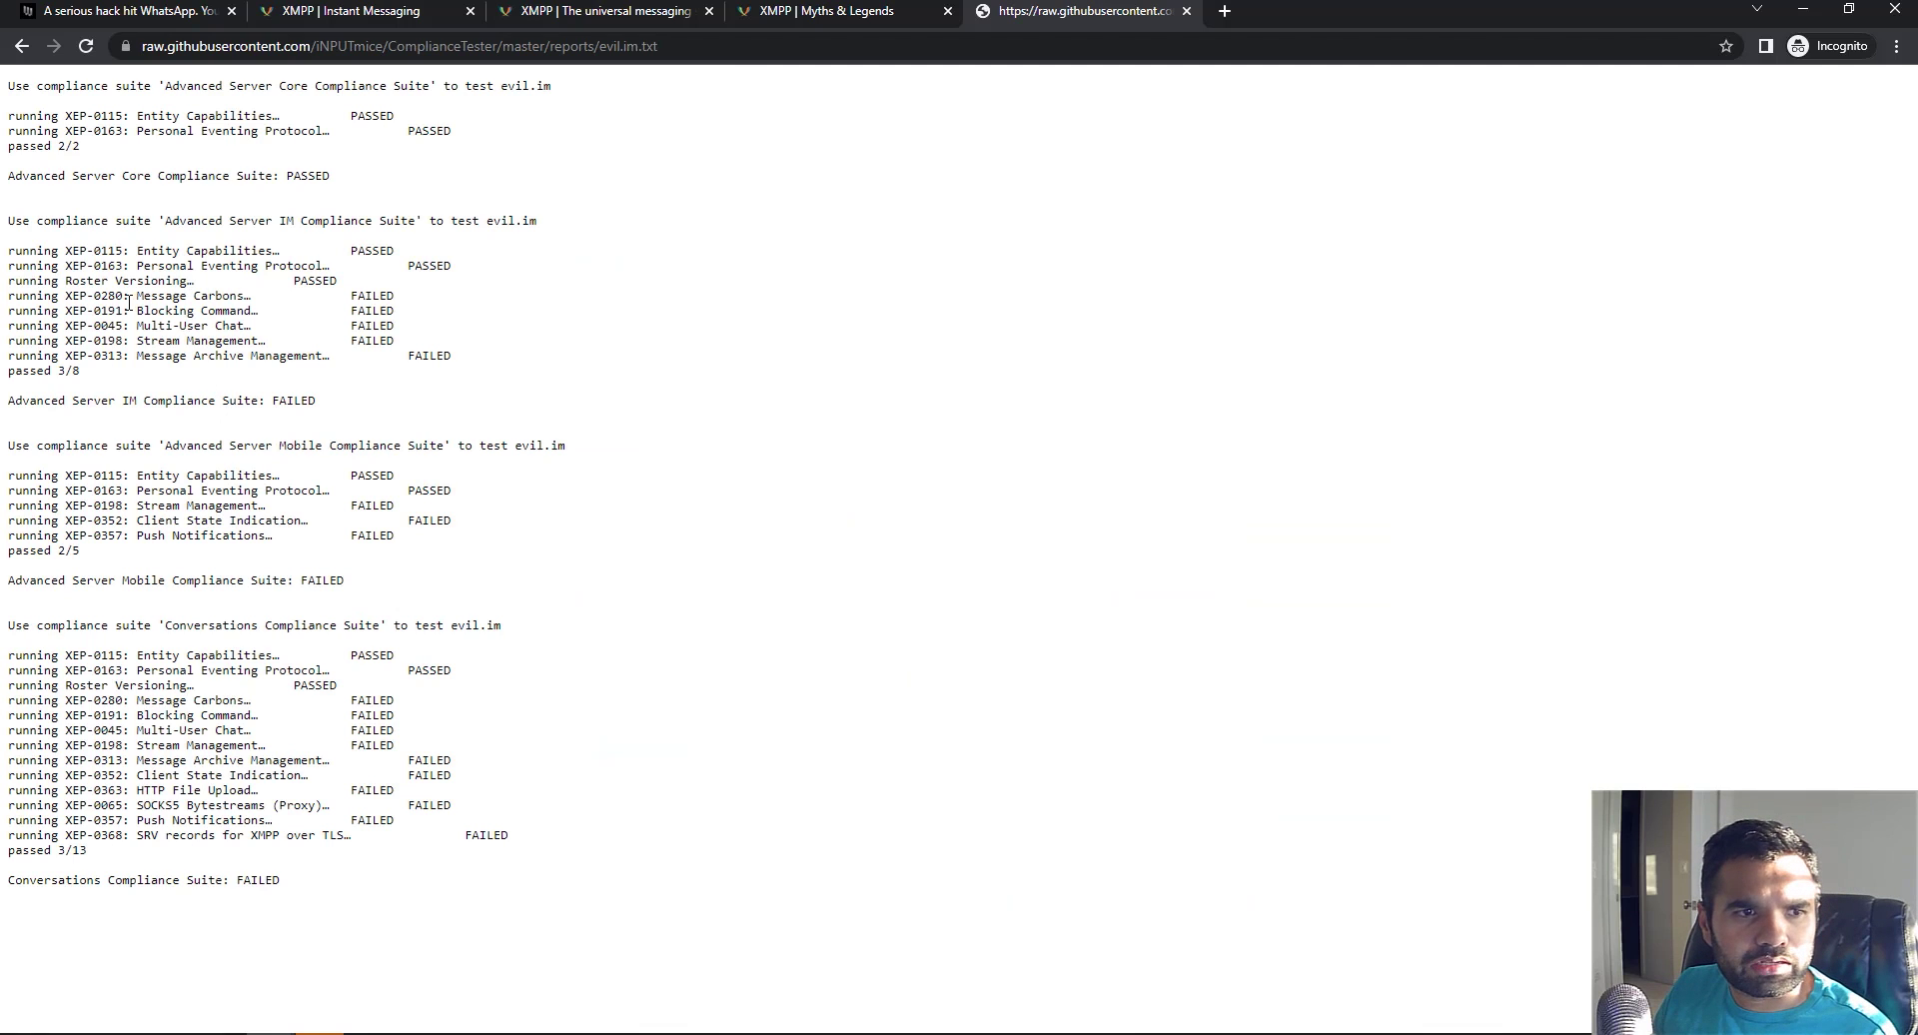
{"action": "left_click_drag", "start_coordinate": [131, 297], "coordinate": [410, 342]}
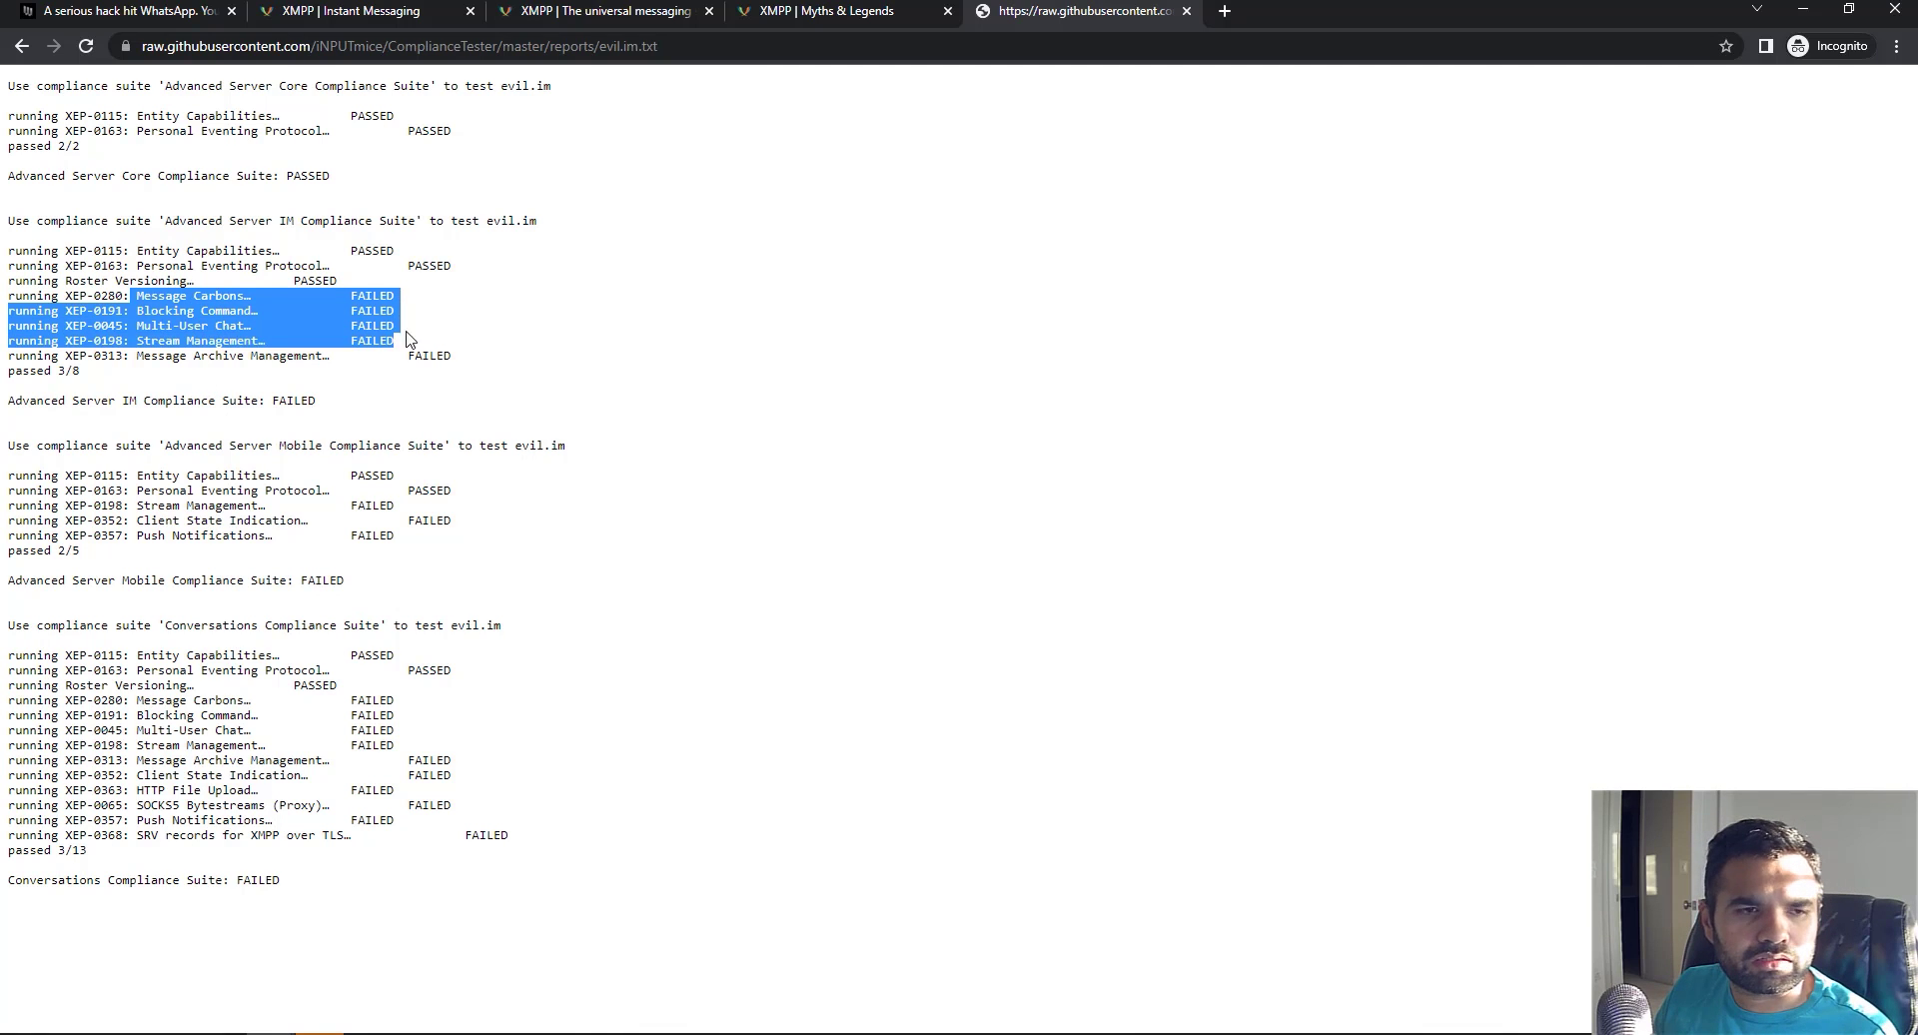
{"action": "left_click", "coordinate": [21, 46]}
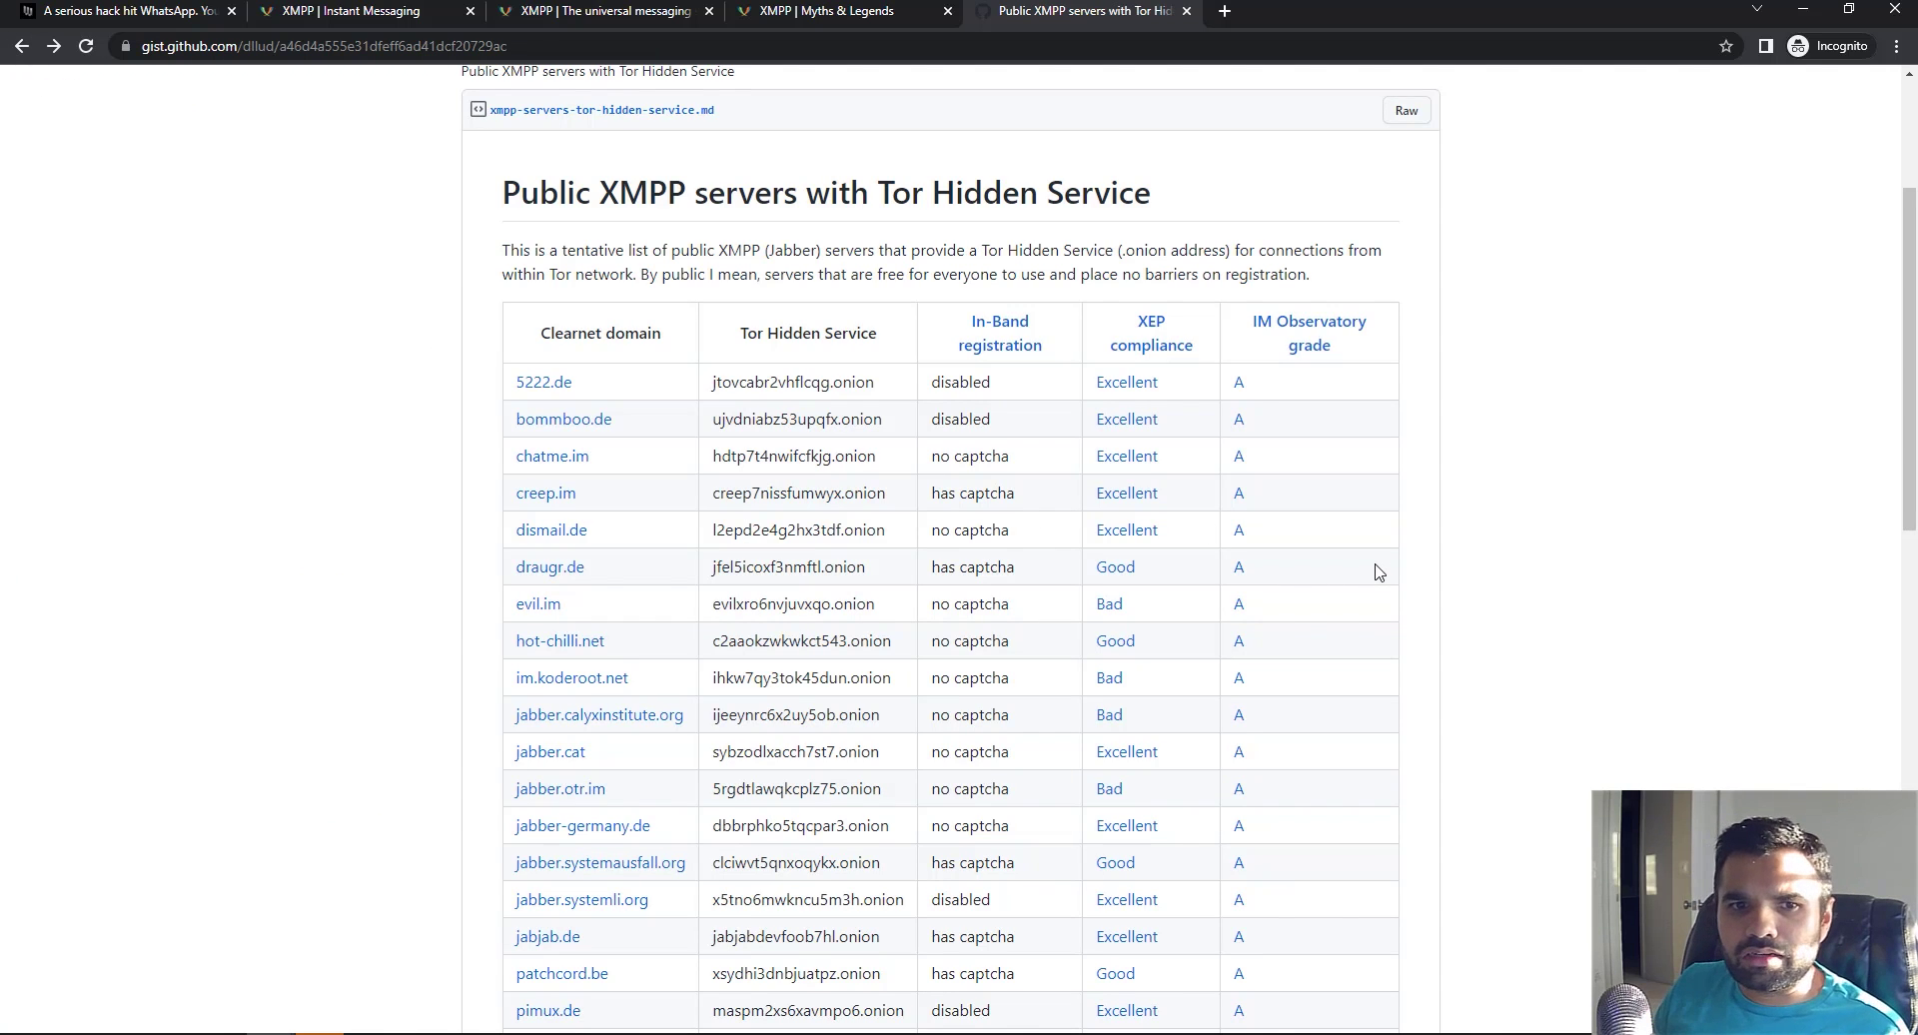
Select the full 5222.de onion address in the server list
{"action": "double_click", "coordinate": [713, 381]}
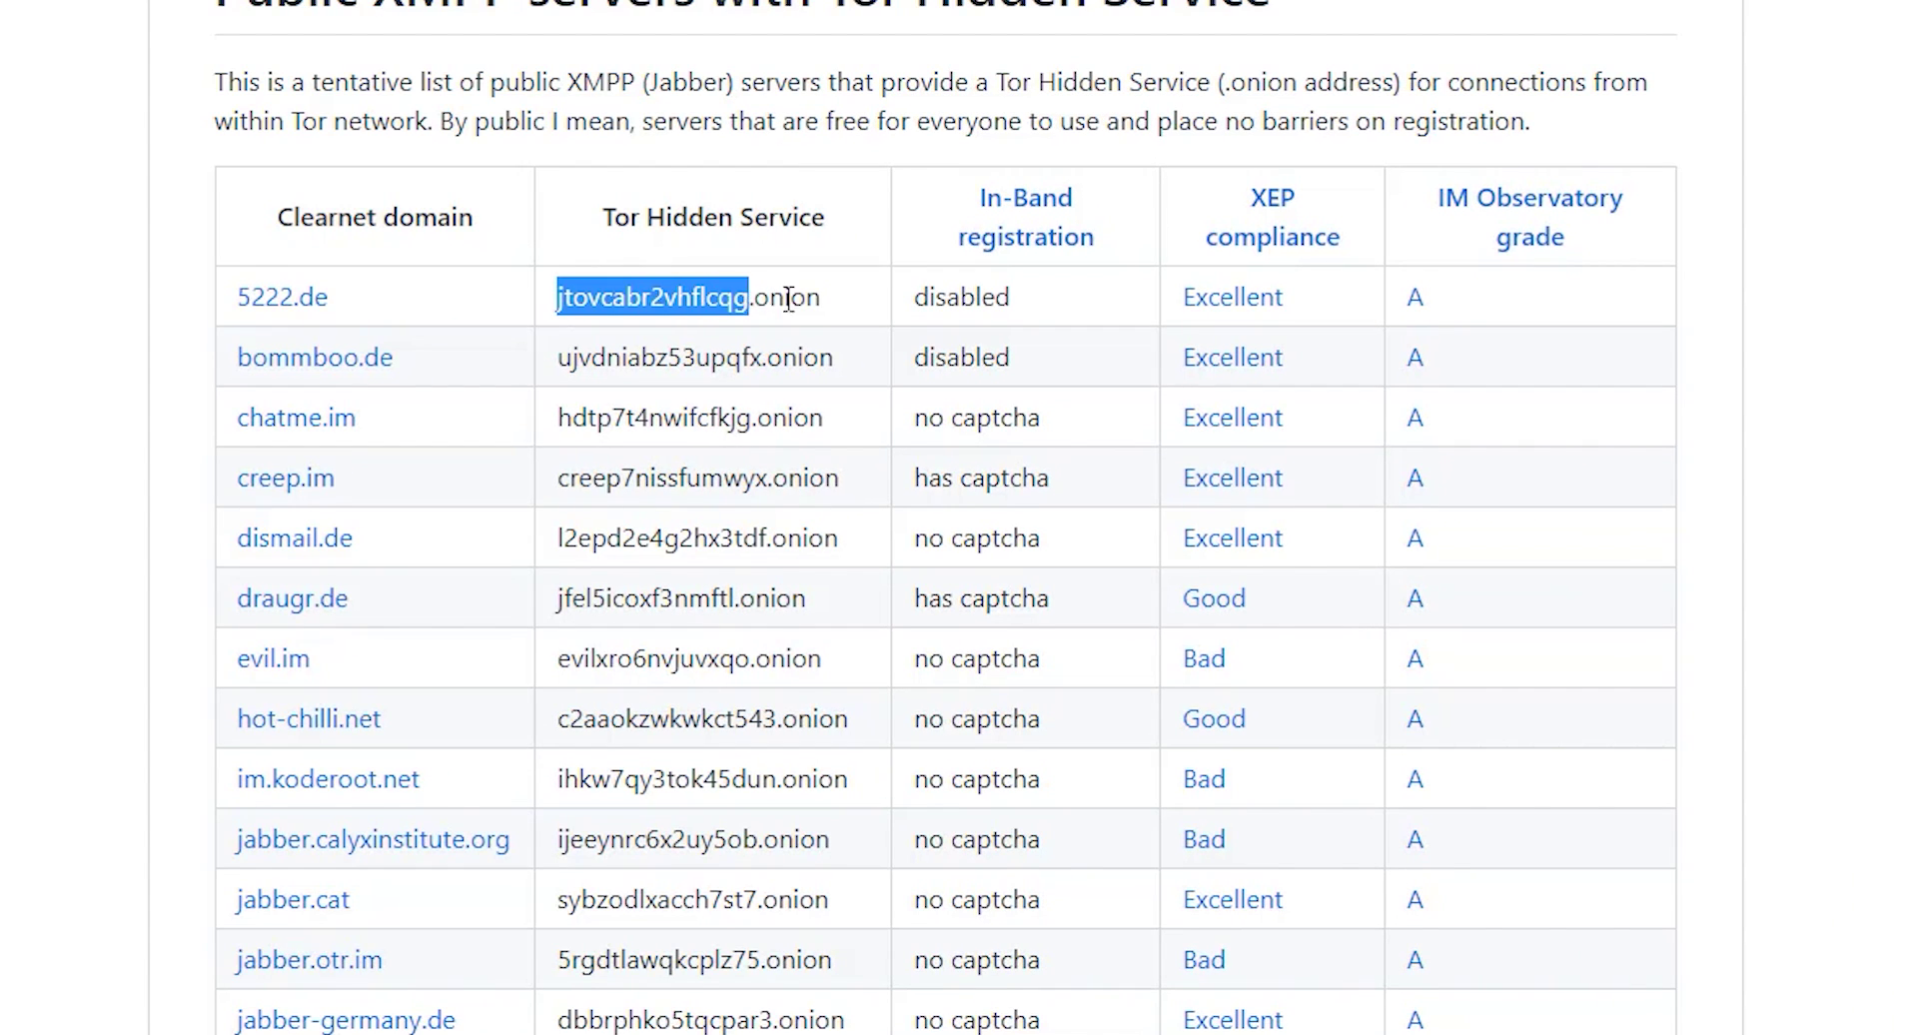
{"action": "left_click_drag", "start_coordinate": [788, 298], "coordinate": [896, 313]}
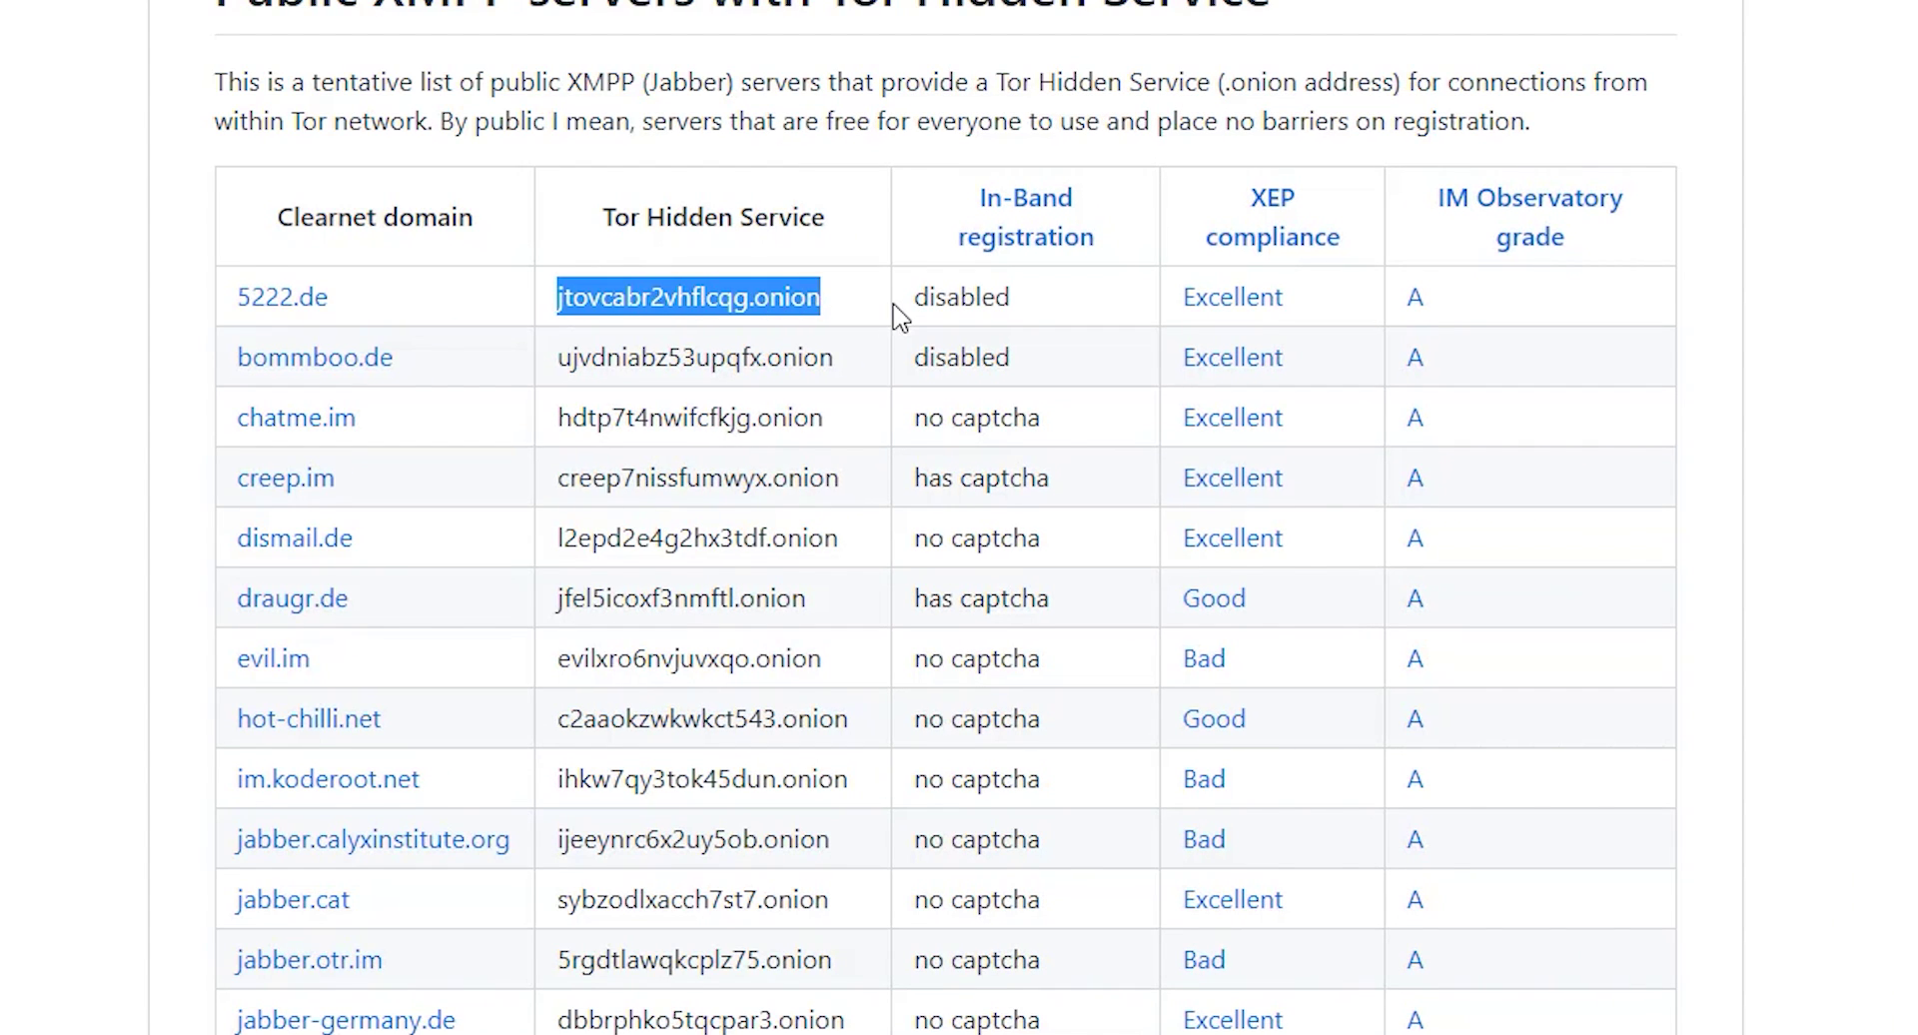
{"action": "left_click", "coordinate": [823, 327]}
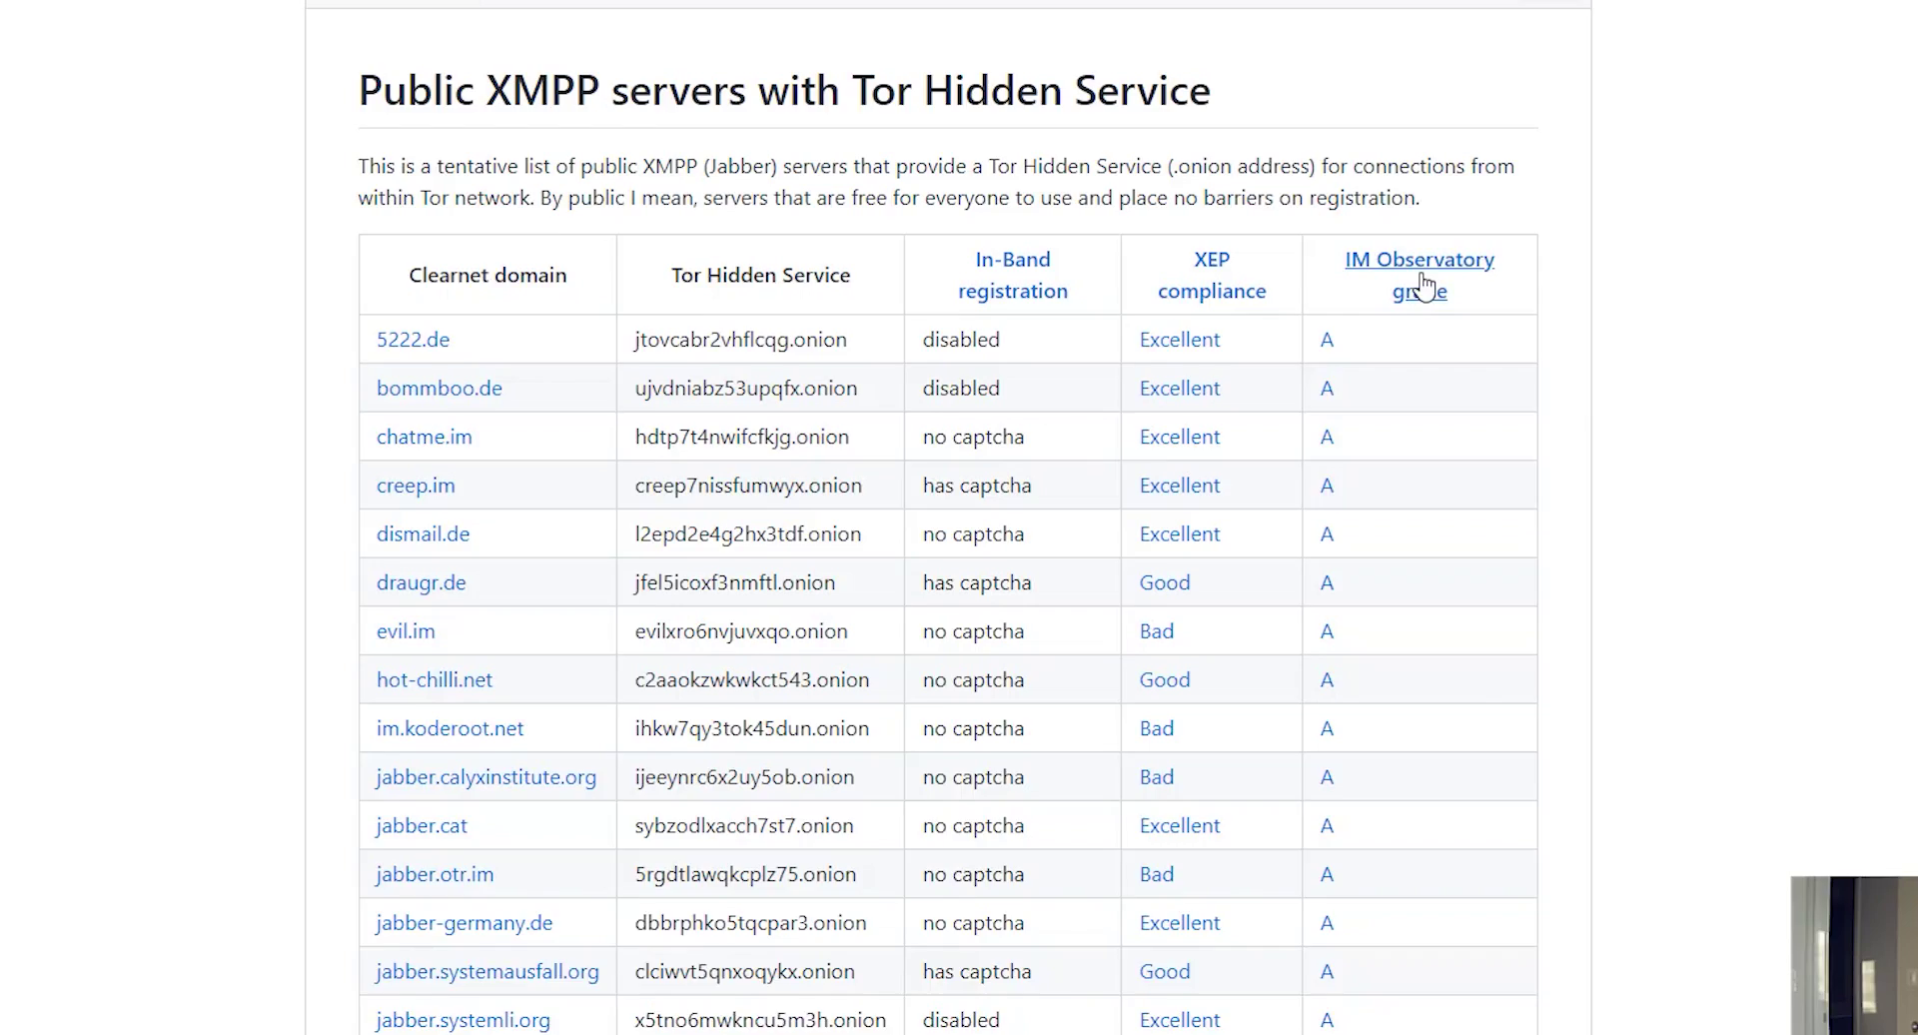
Check 5222.de's IM Observatory page, discontinued since October 2022, then reselect the onion address back on the list
{"action": "left_click", "coordinate": [1423, 287]}
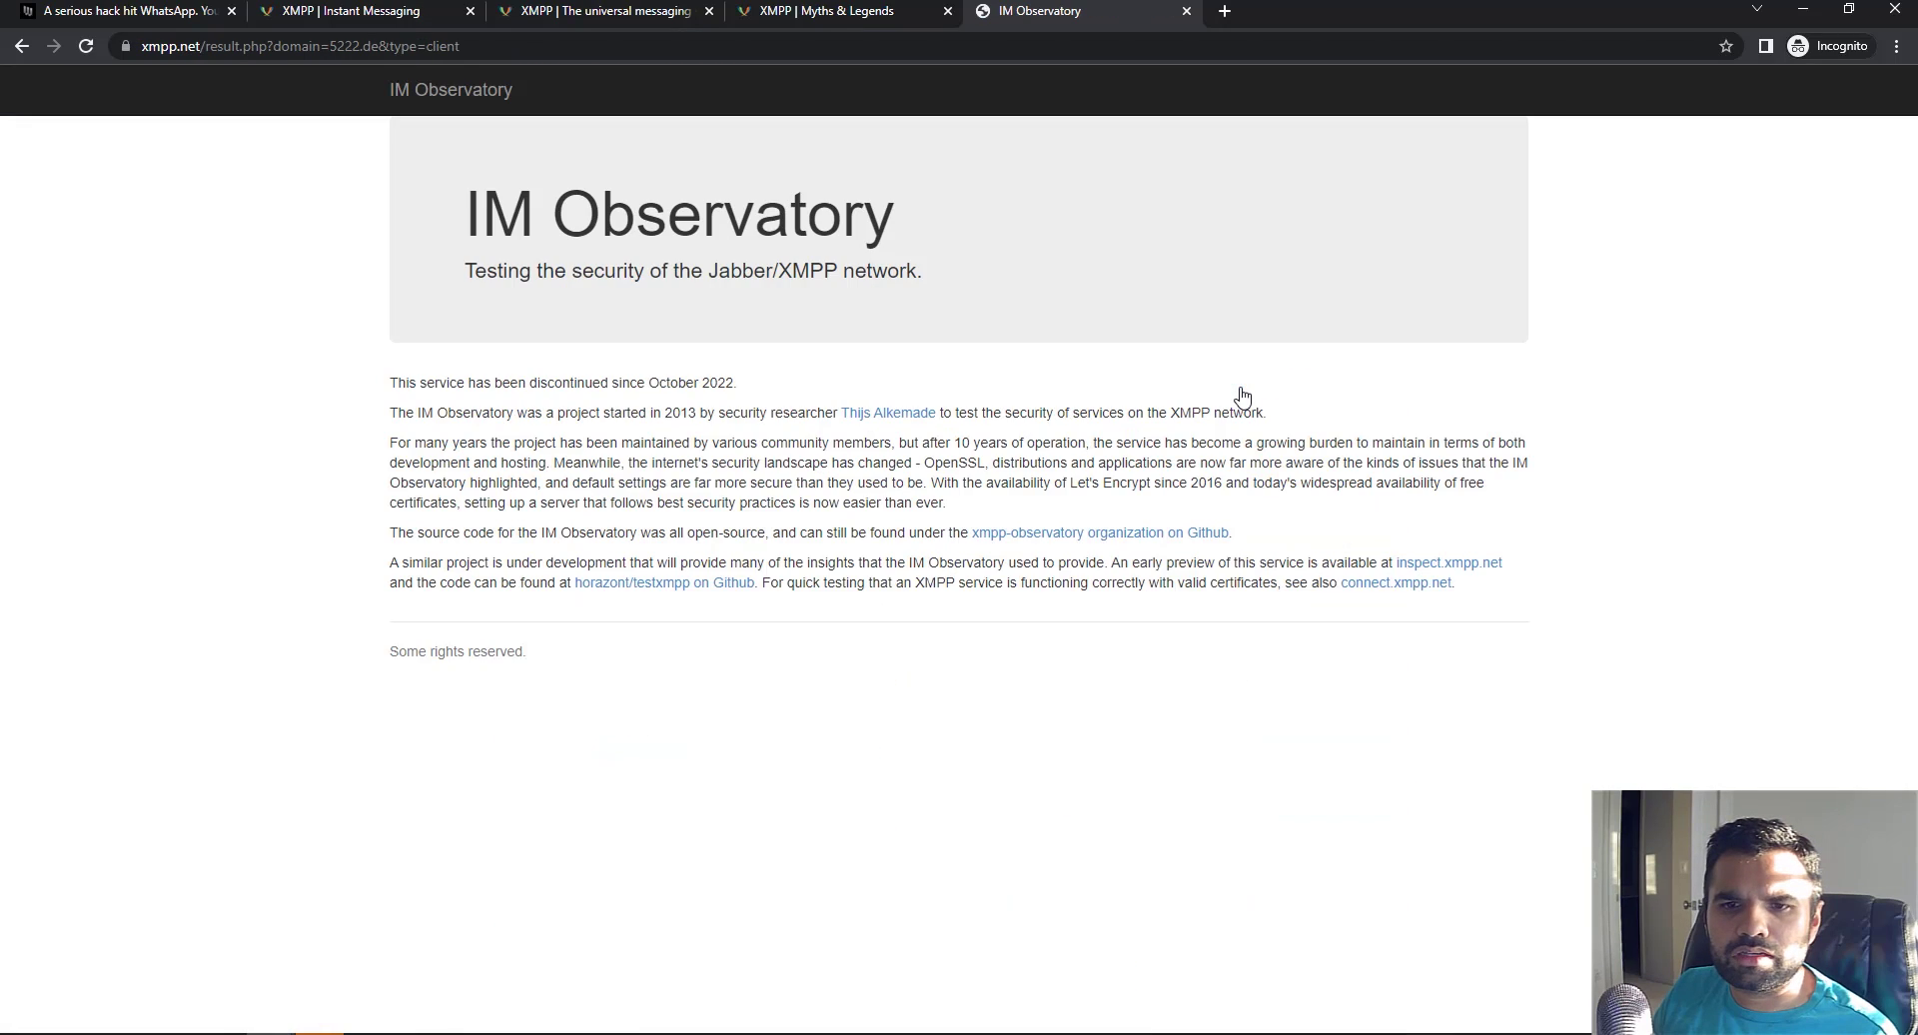
{"action": "left_click_drag", "start_coordinate": [608, 383], "coordinate": [780, 388]}
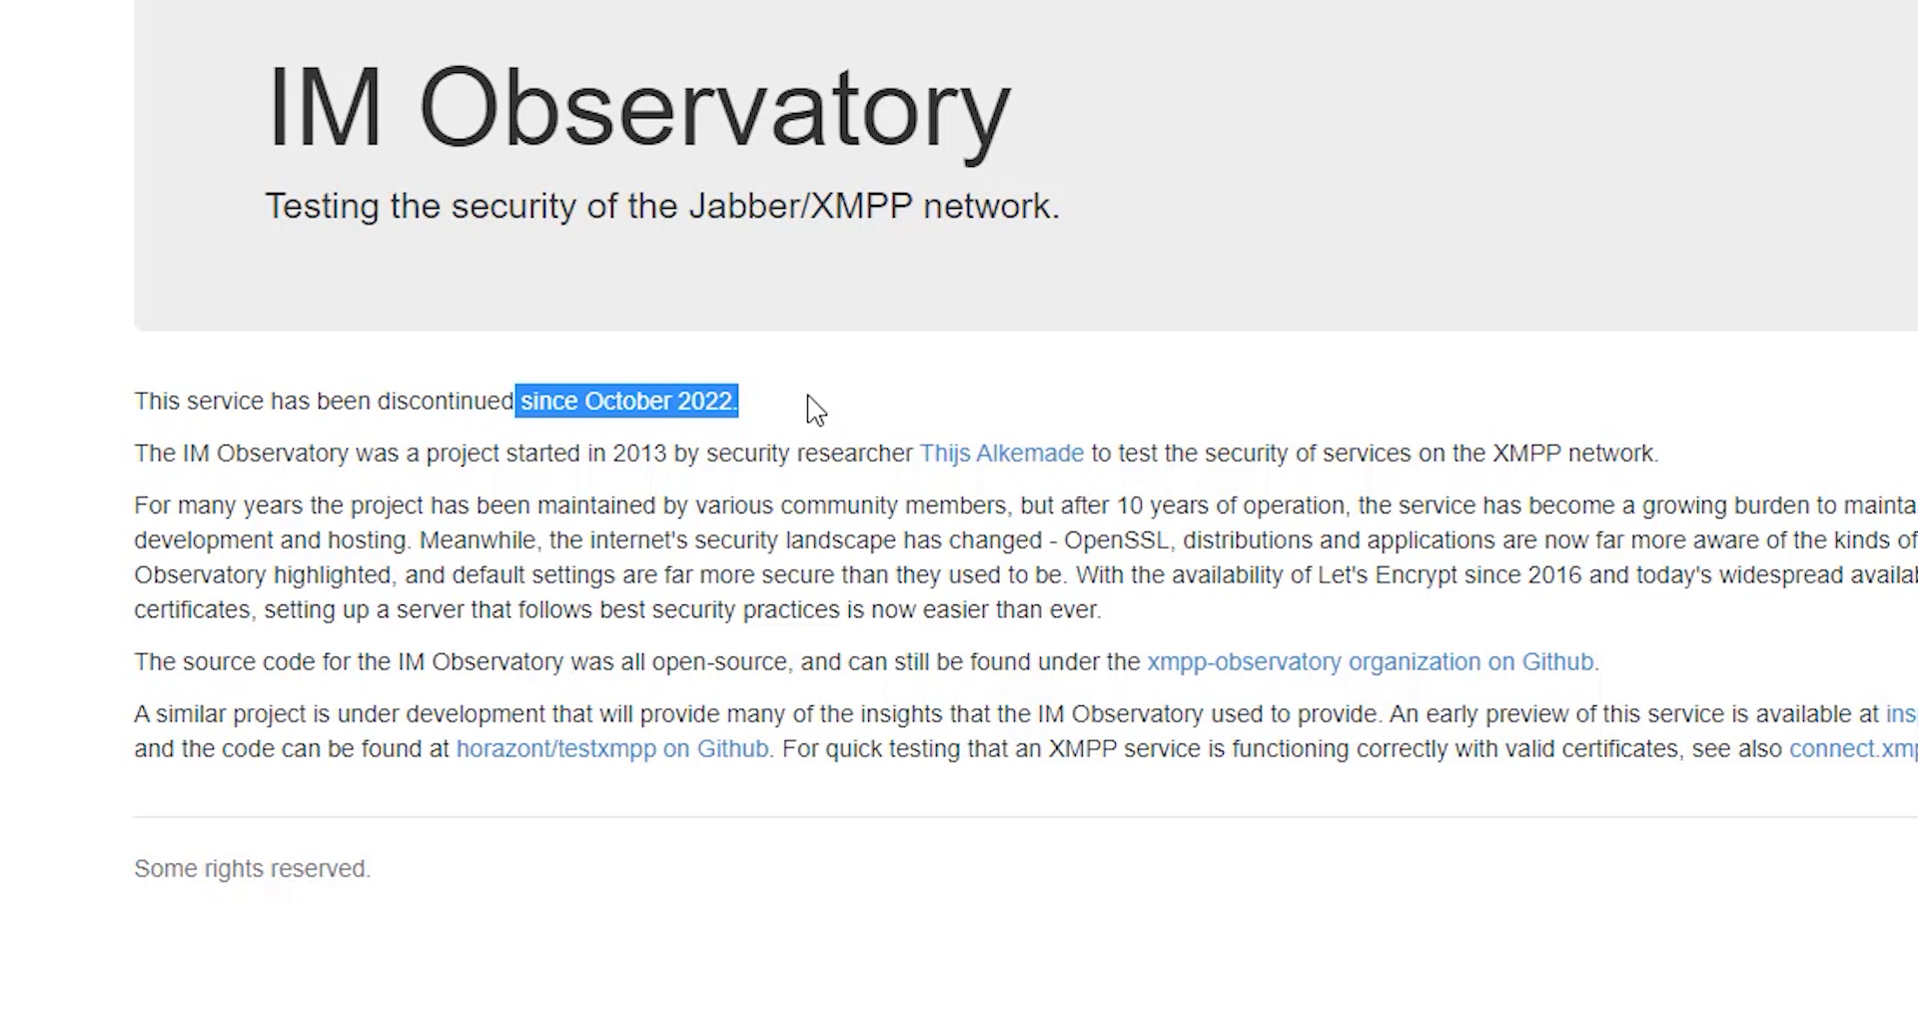
{"action": "left_click", "coordinate": [810, 403]}
{"action": "key", "text": "alt+Left"}
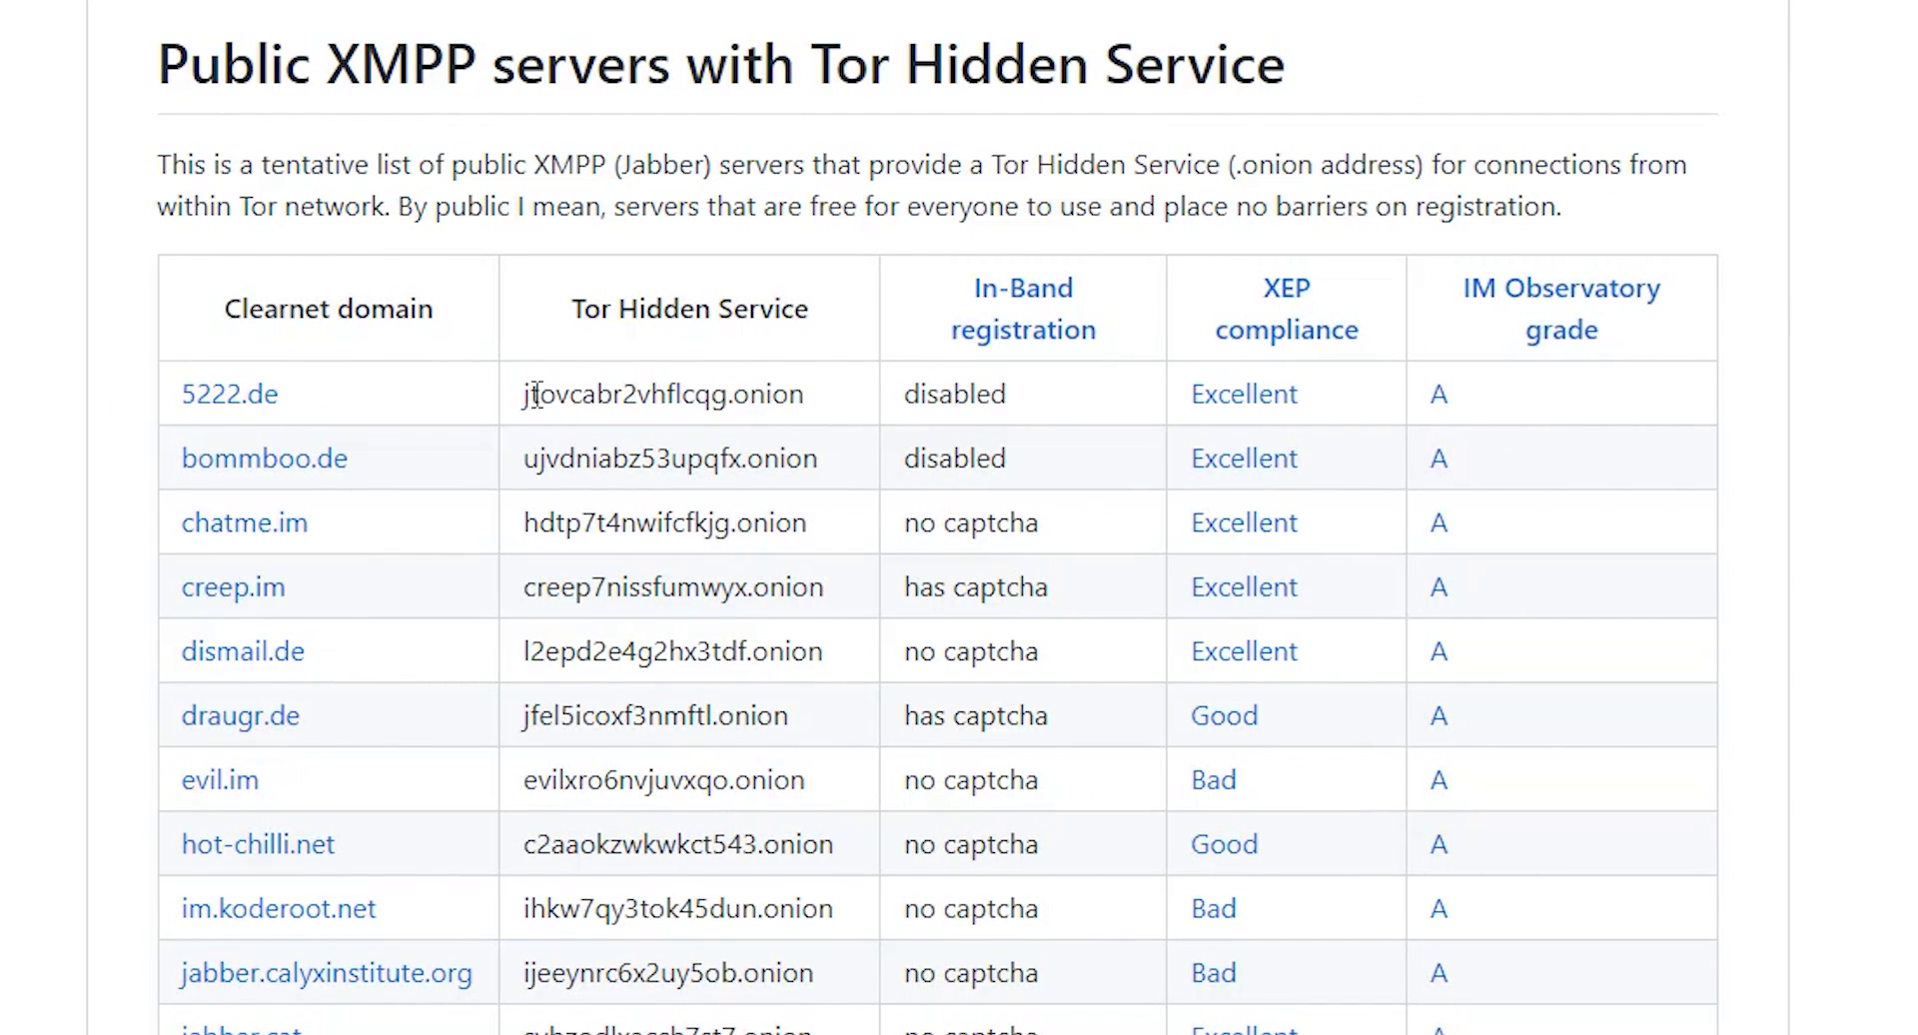
{"action": "left_click_drag", "start_coordinate": [522, 393], "coordinate": [805, 404]}
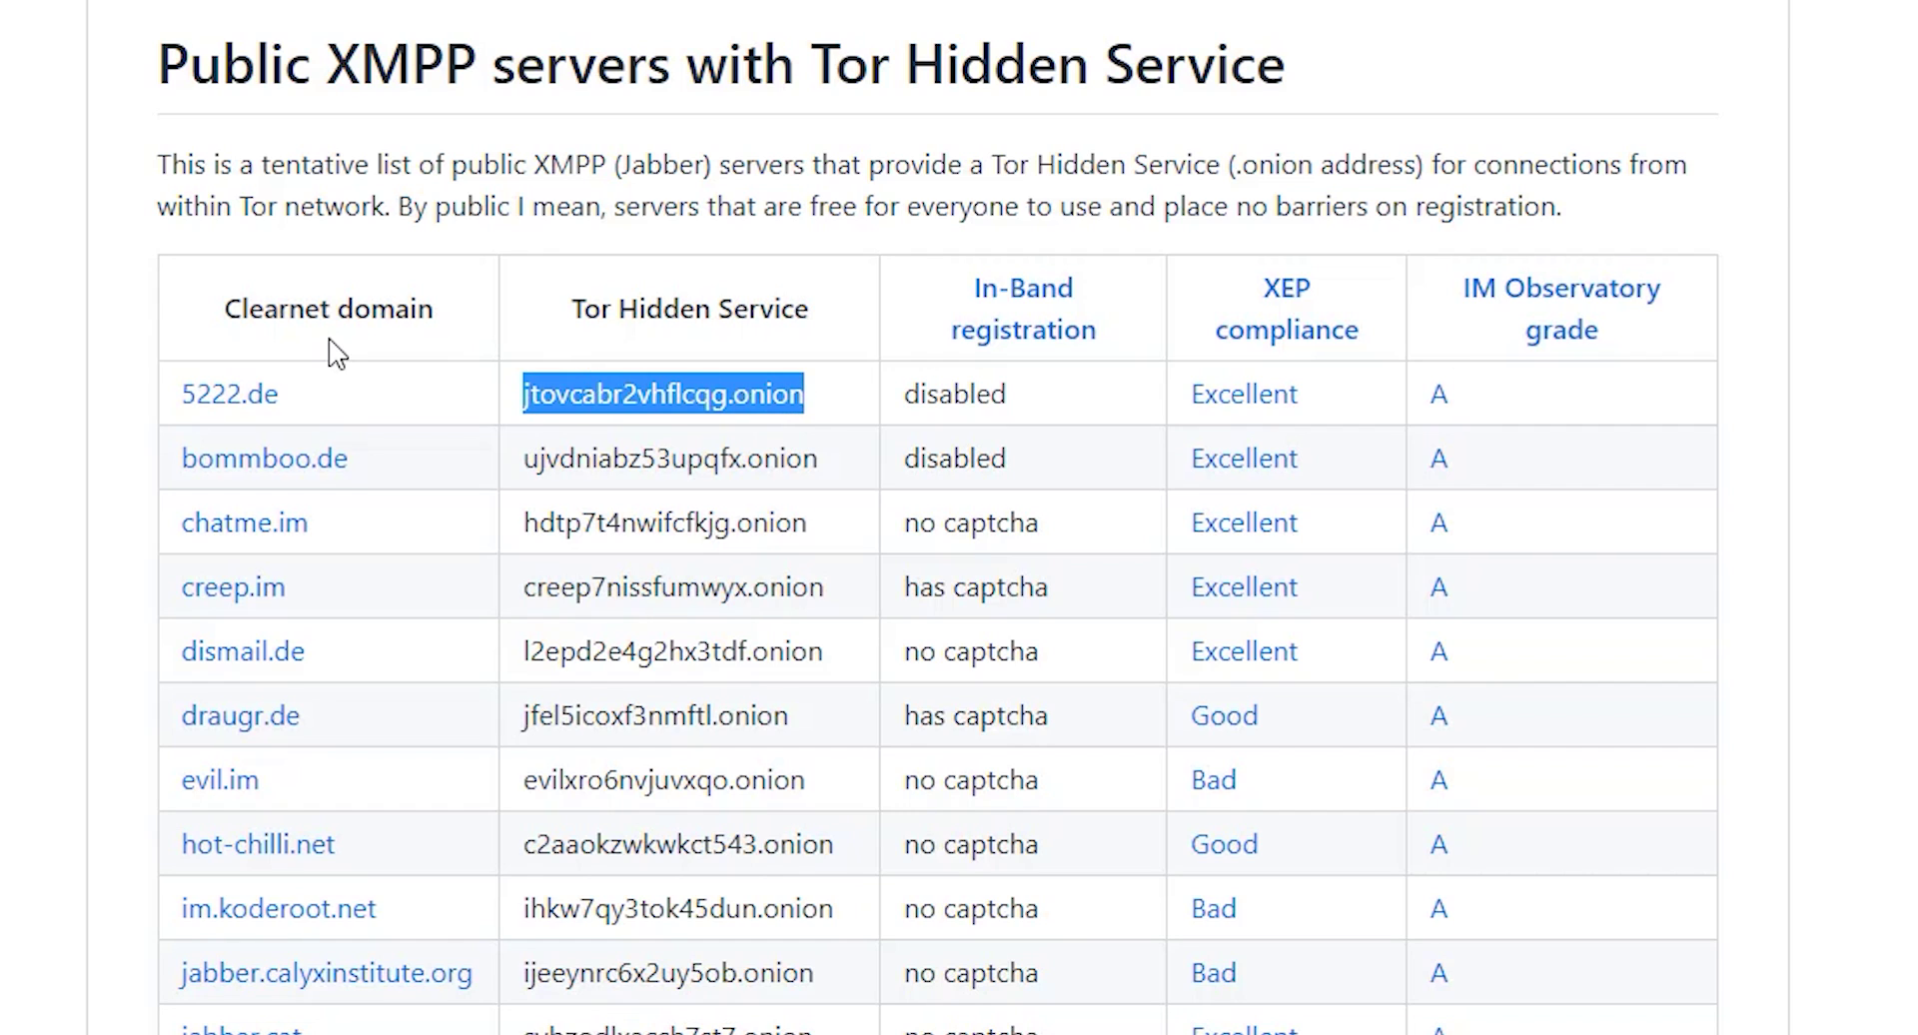
{"action": "left_click_drag", "start_coordinate": [242, 307], "coordinate": [396, 309]}
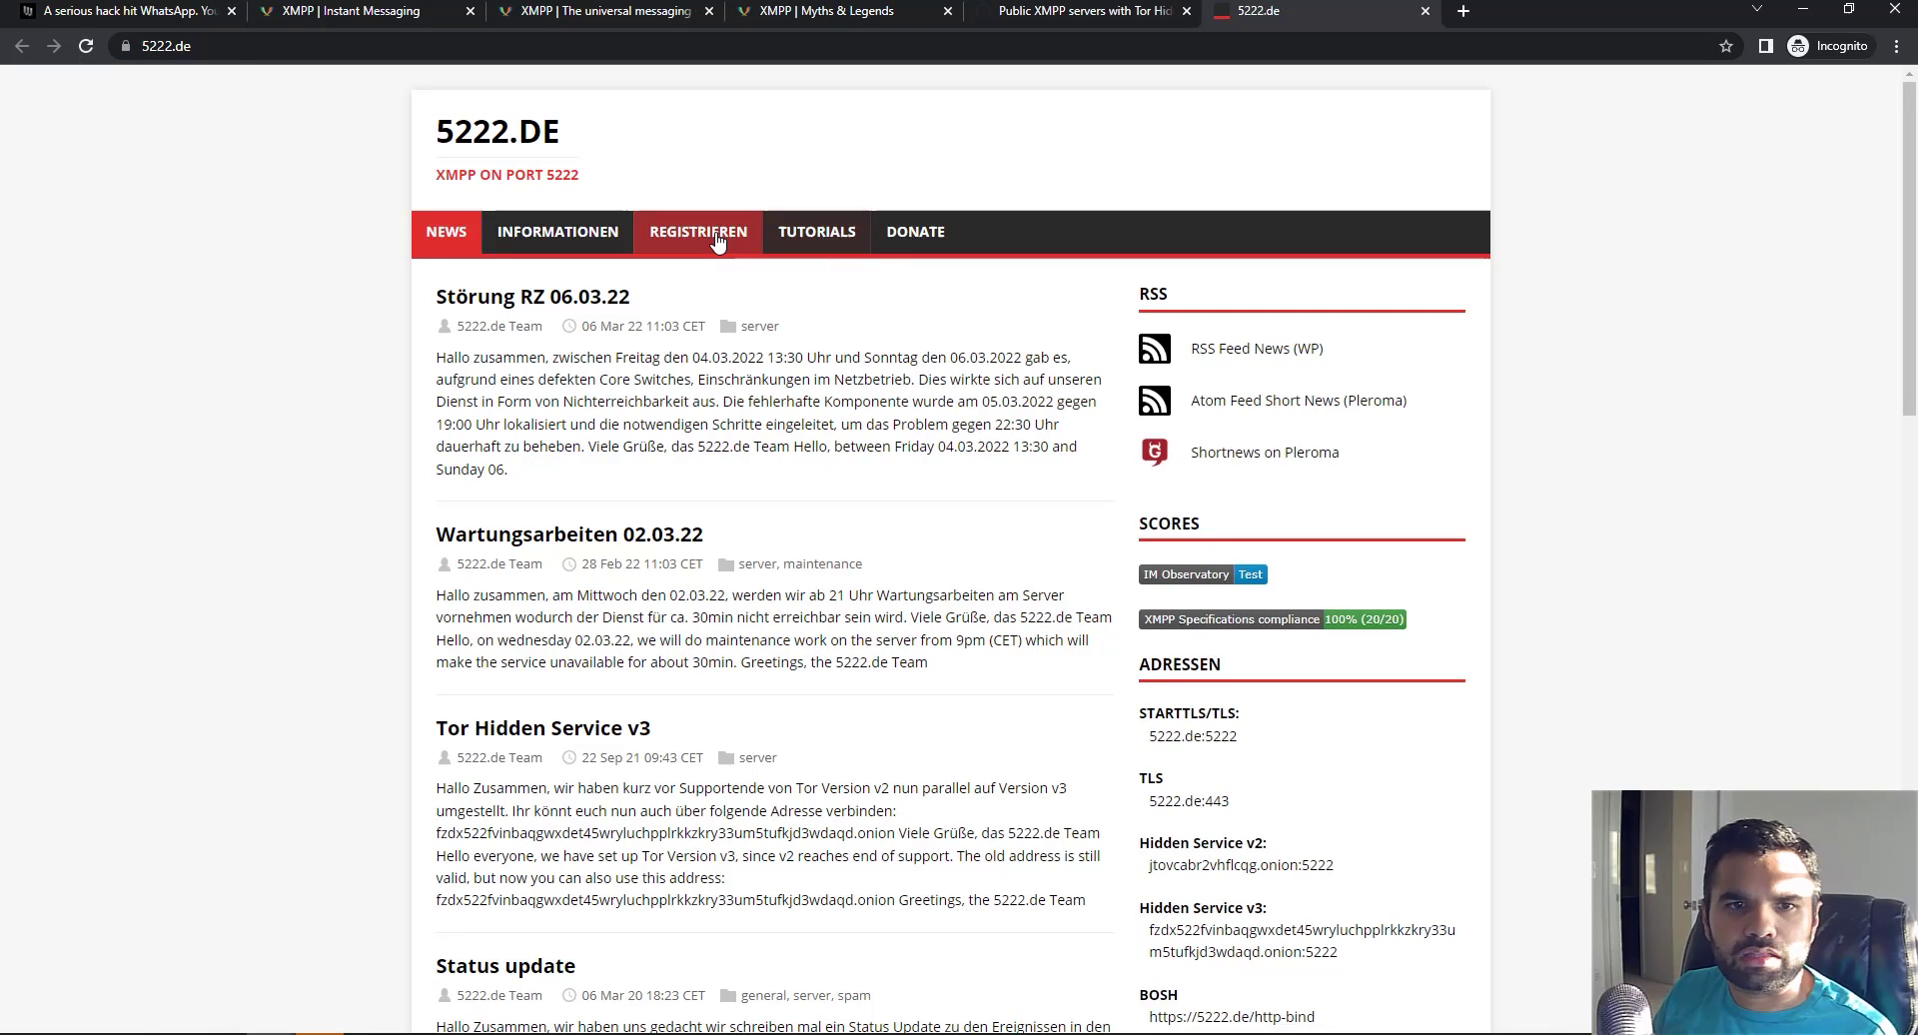
Open the 5222.de REGISTRIEREN page and enter a username
{"action": "left_click", "coordinate": [496, 153]}
{"action": "scroll", "coordinate": [811, 559], "scroll_direction": "down", "scroll_amount": 2}
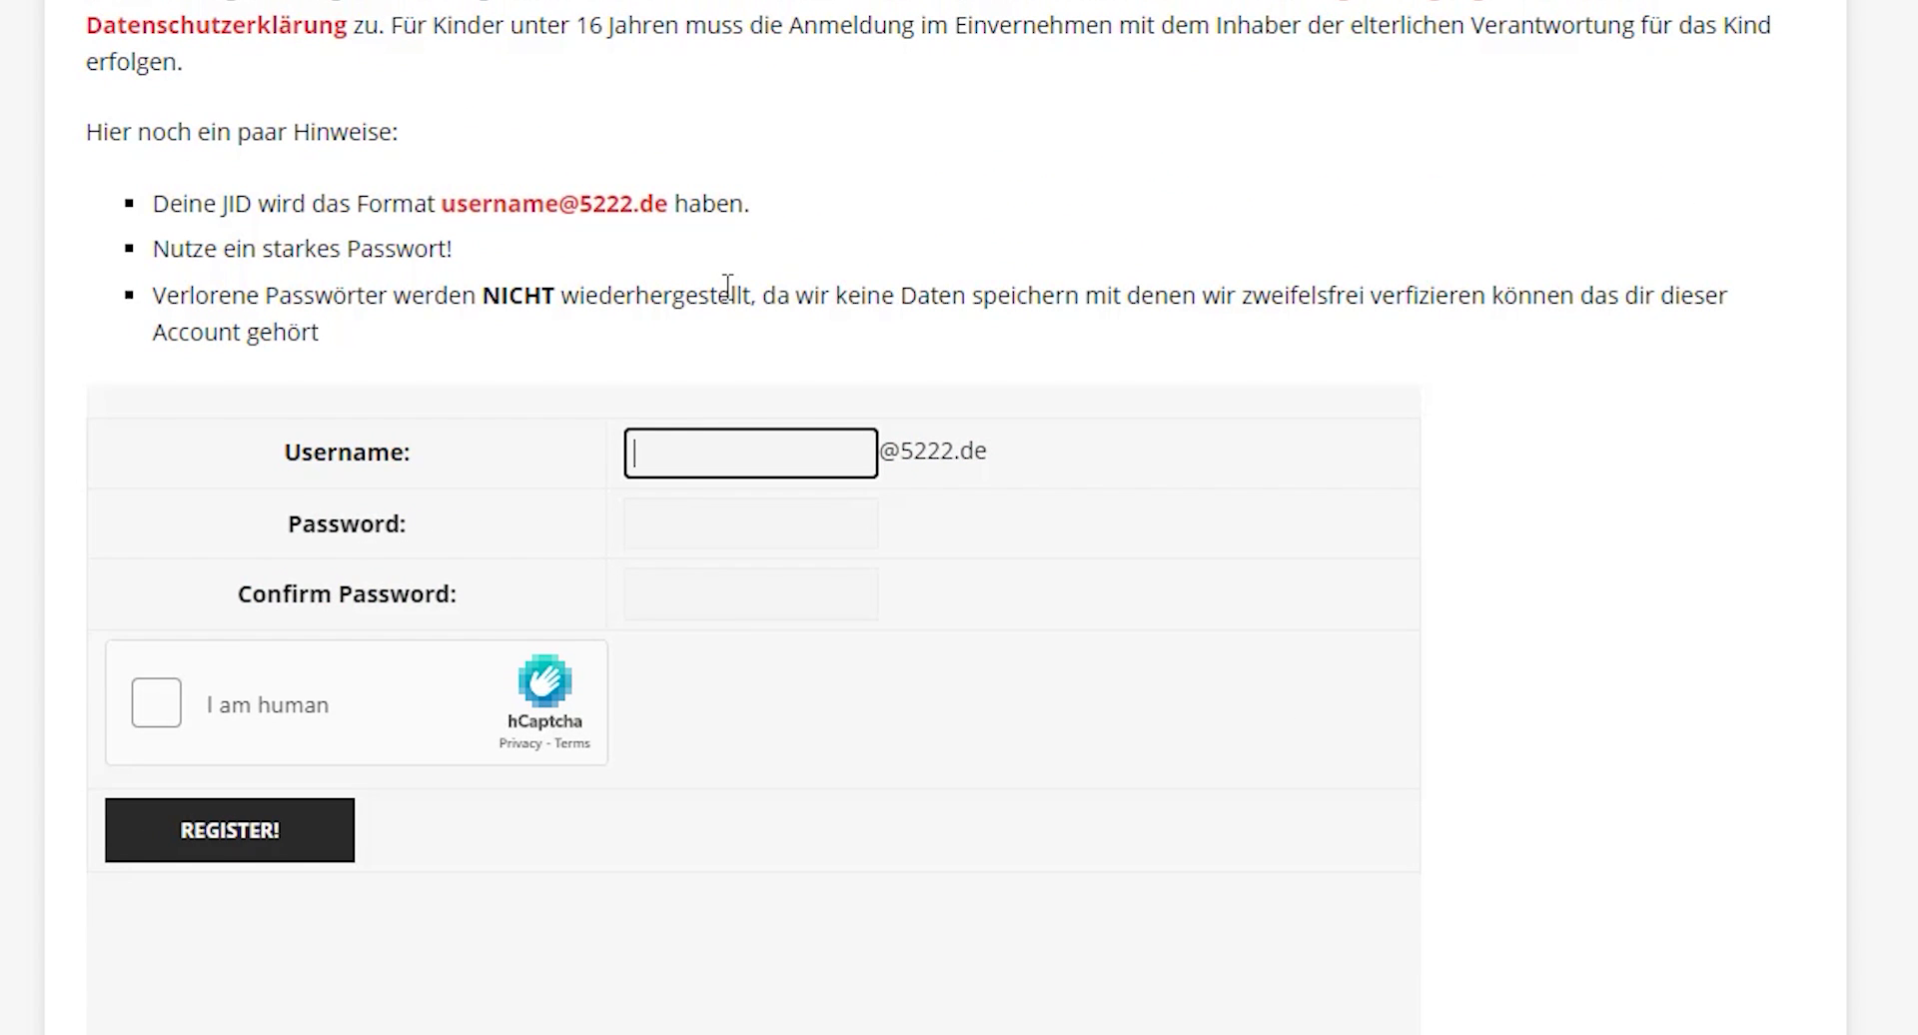
{"action": "type", "text": "cyber"}
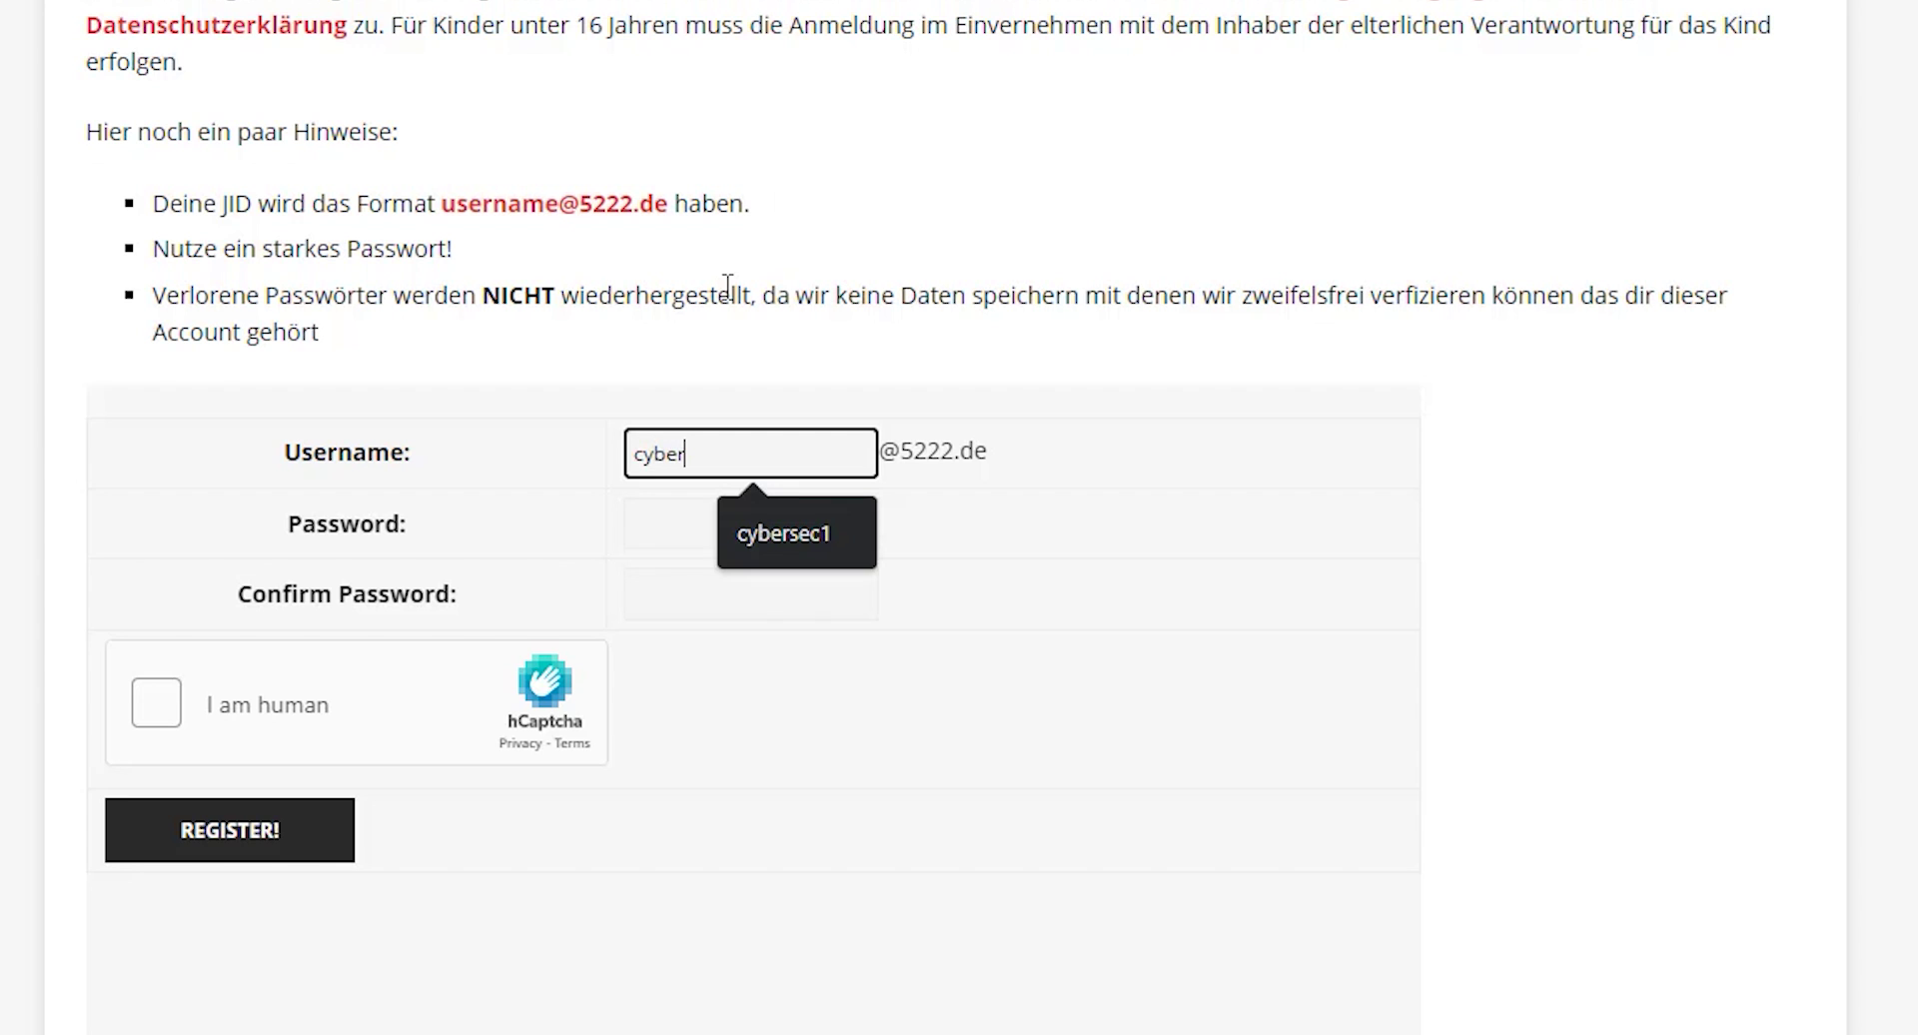
{"action": "key", "text": "BackSpace"}
{"action": "type", "text": "rsec"}
{"action": "key", "text": "Tab"}
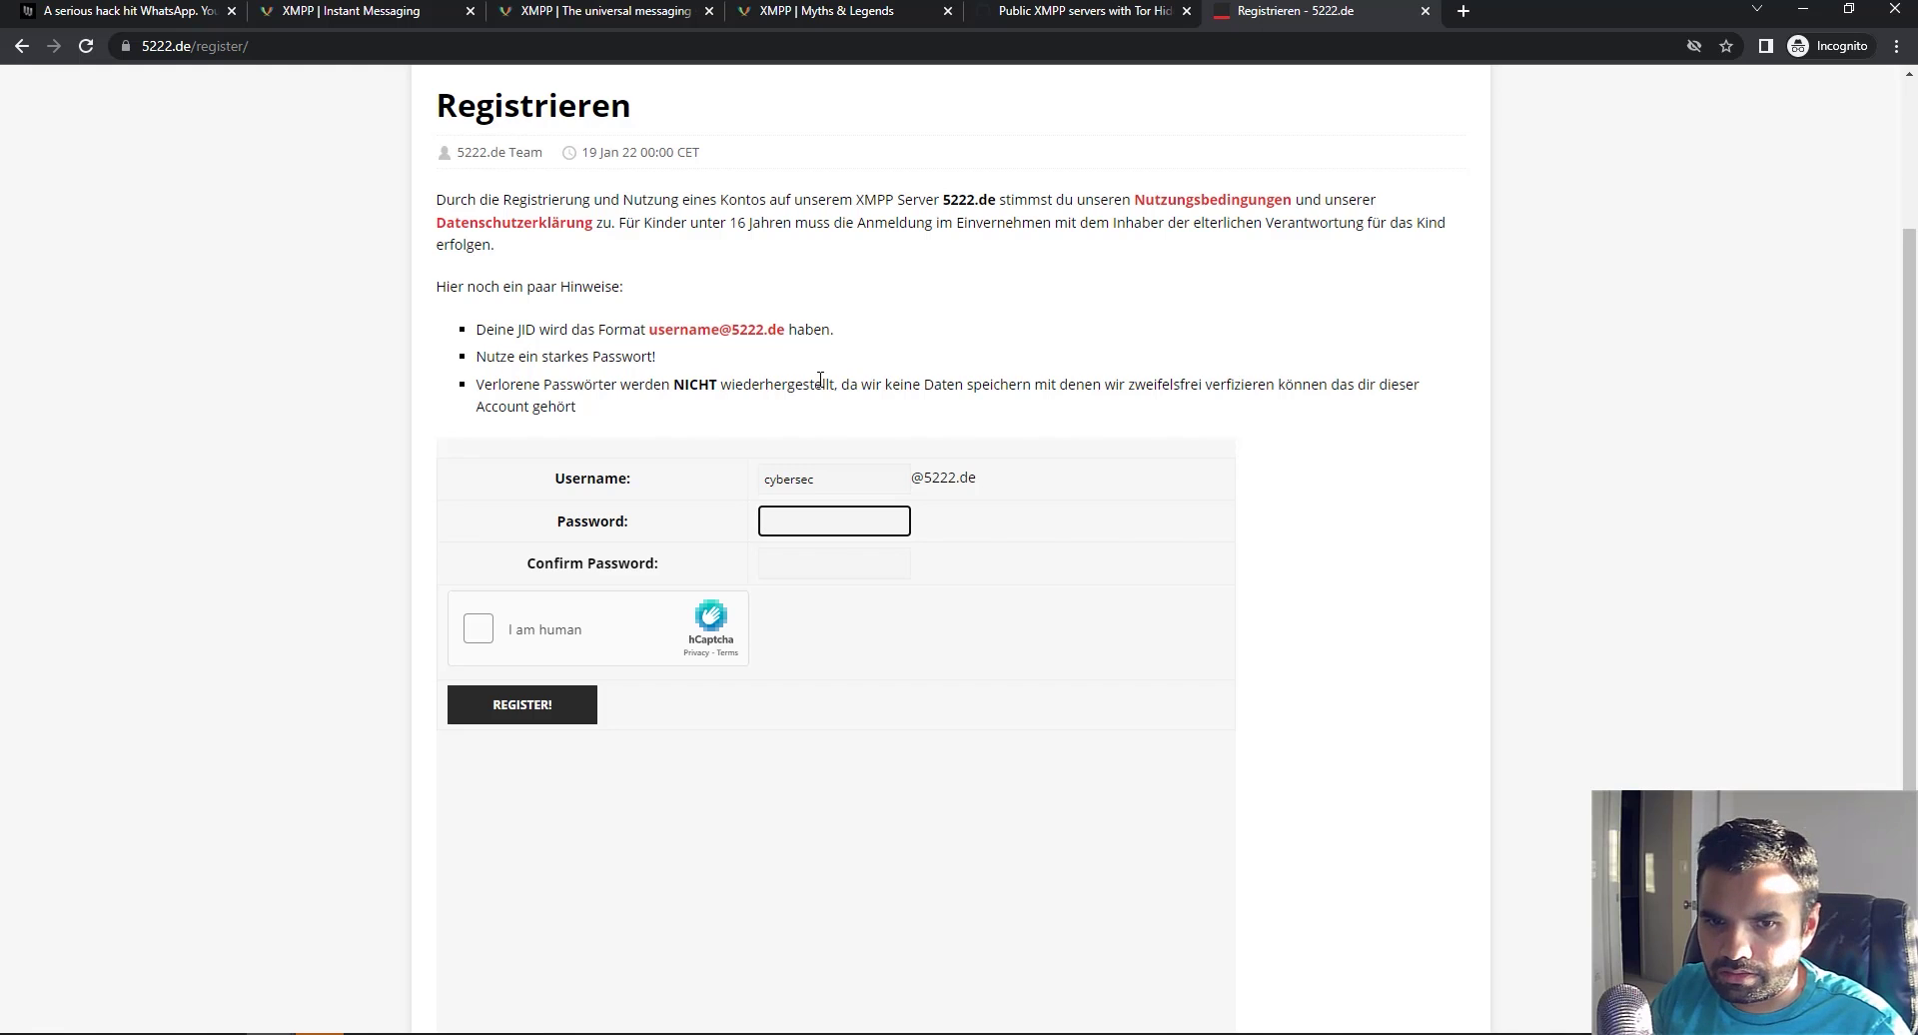
Enter the account password and repeat it in Confirm Password
{"action": "type", "text": "*********"}
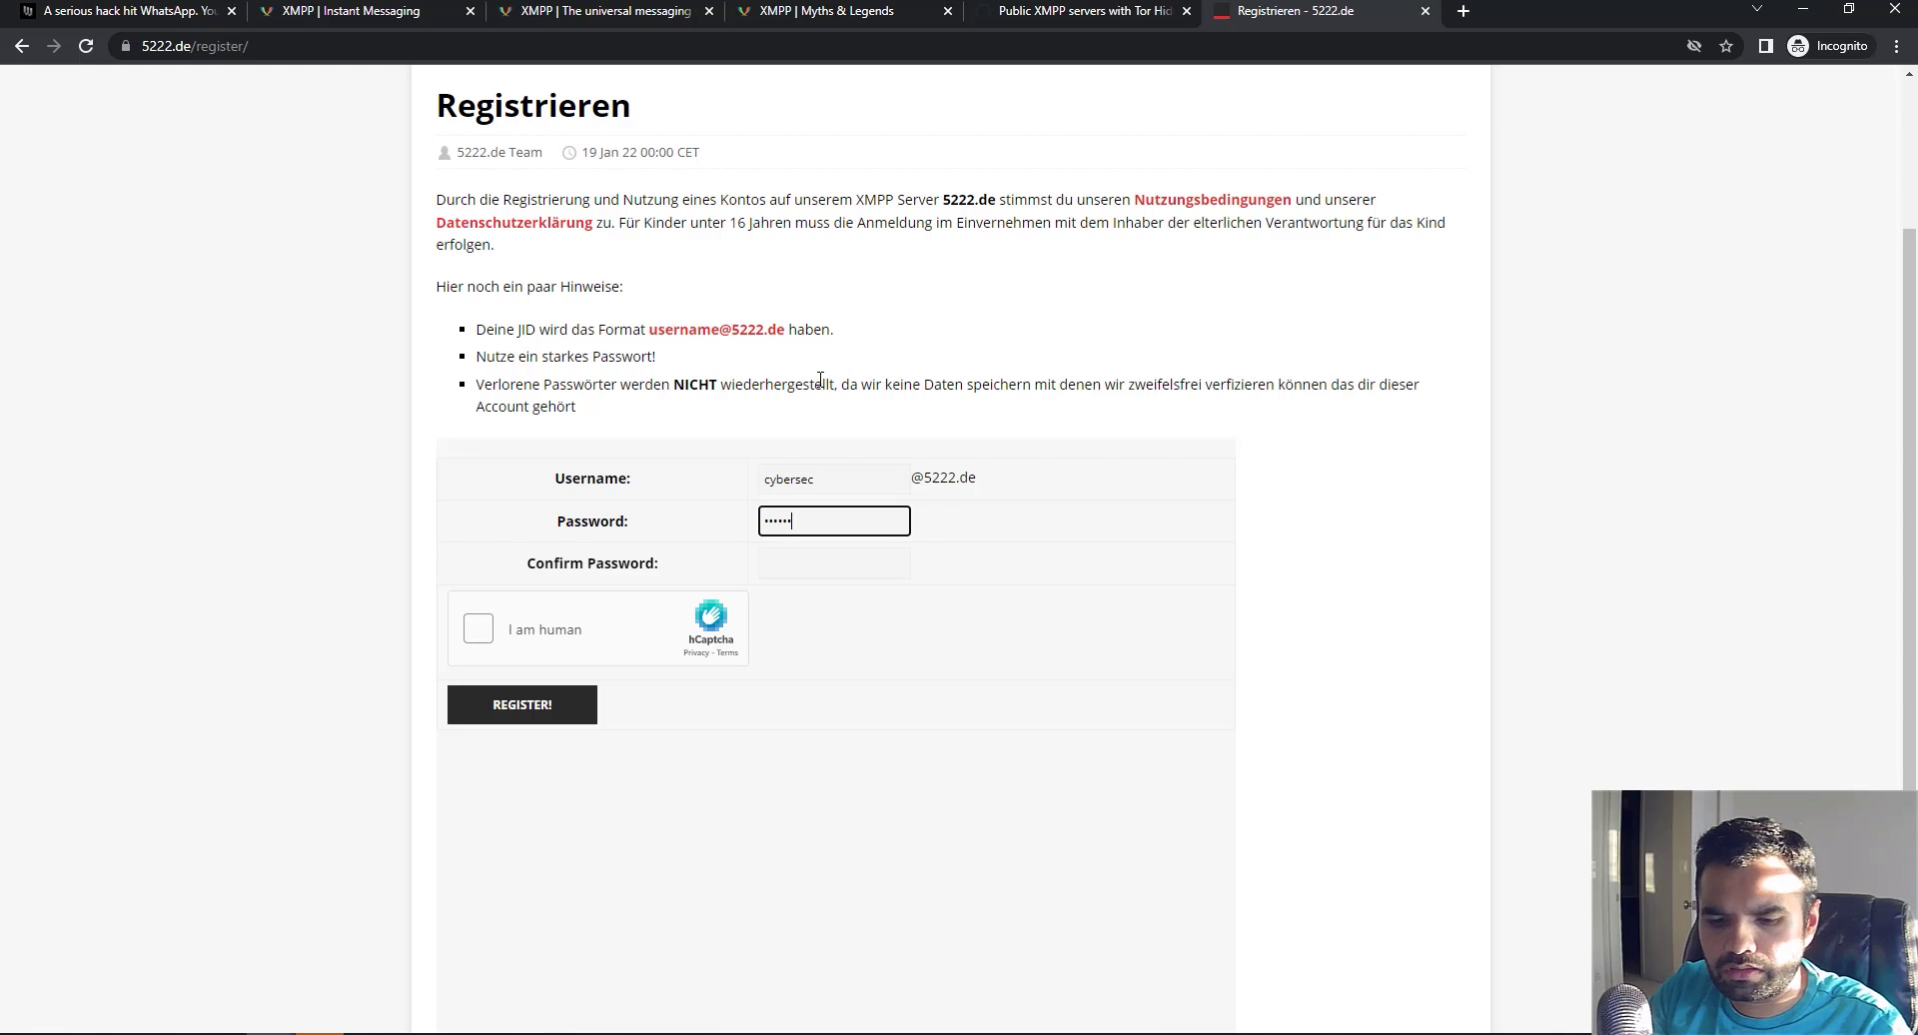
{"action": "key", "text": "Tab"}
{"action": "type", "text": "*********"}
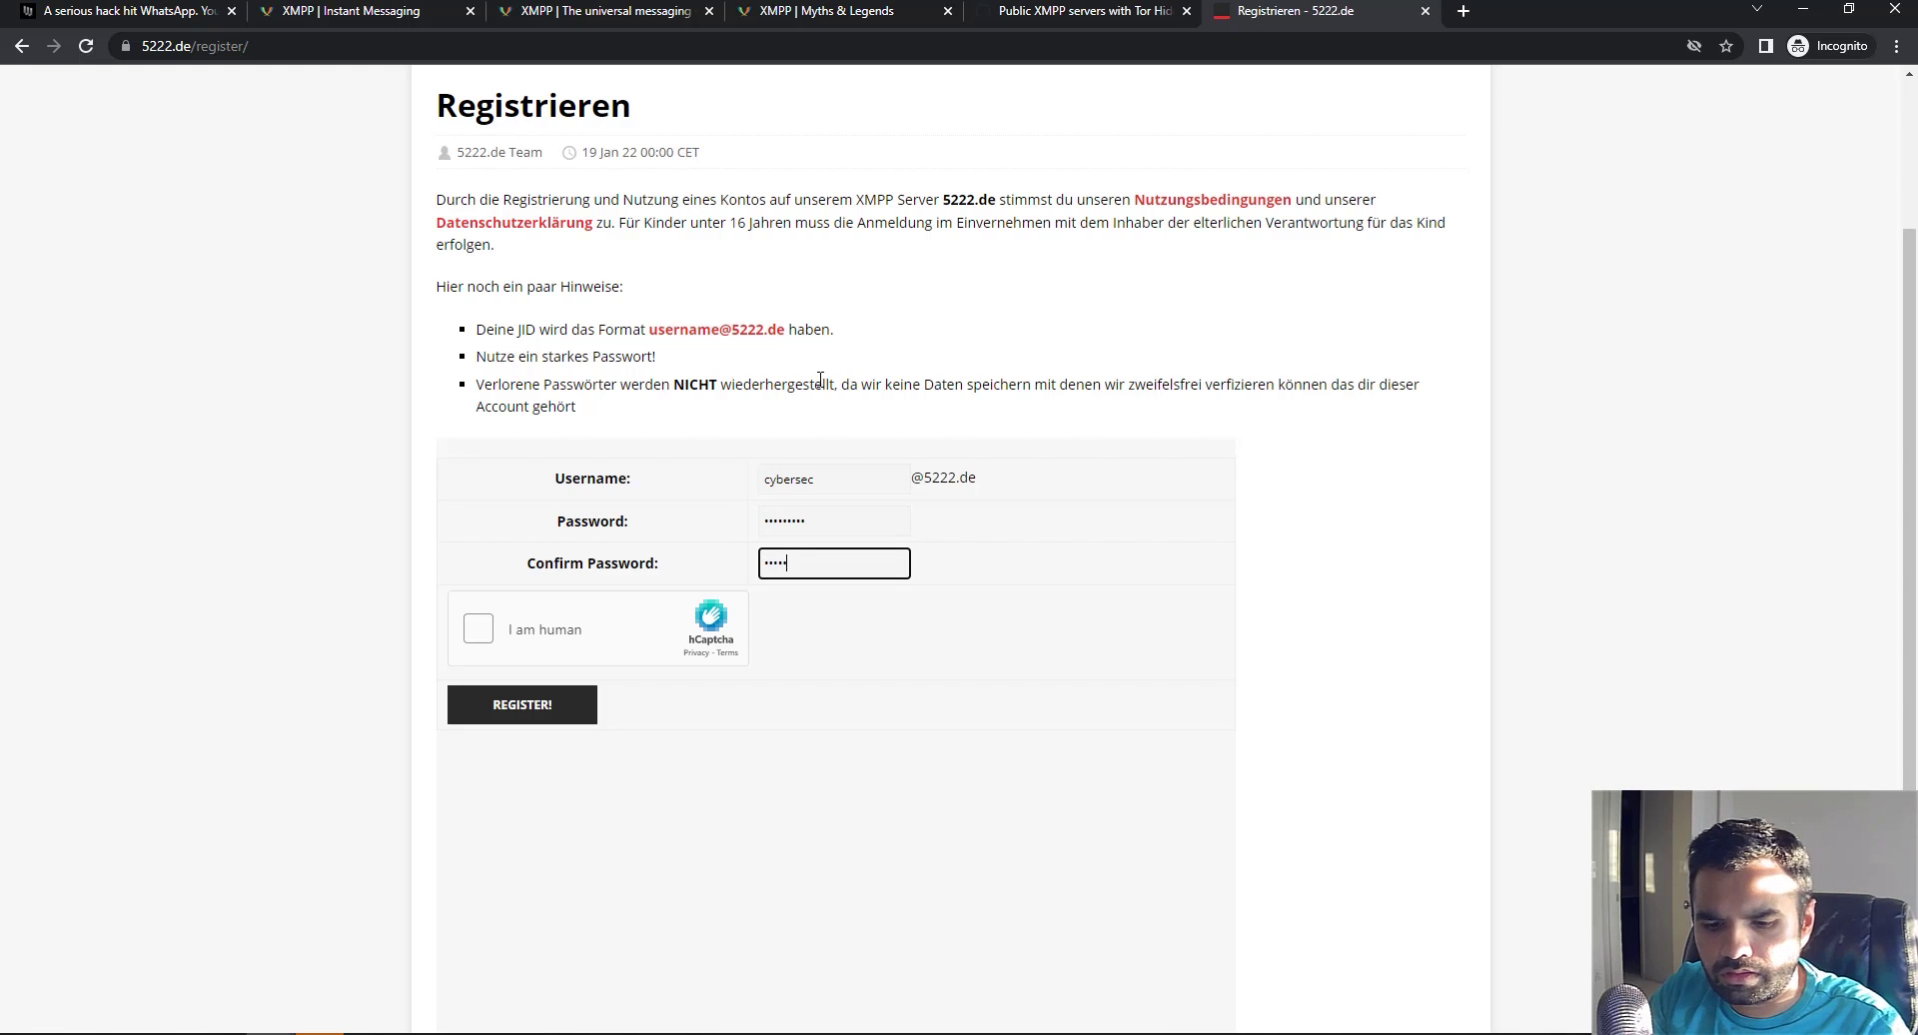
Pass the 'I am human' captcha by selecting all six cactus-in-pot images and verifying
{"action": "left_click", "coordinate": [478, 628]}
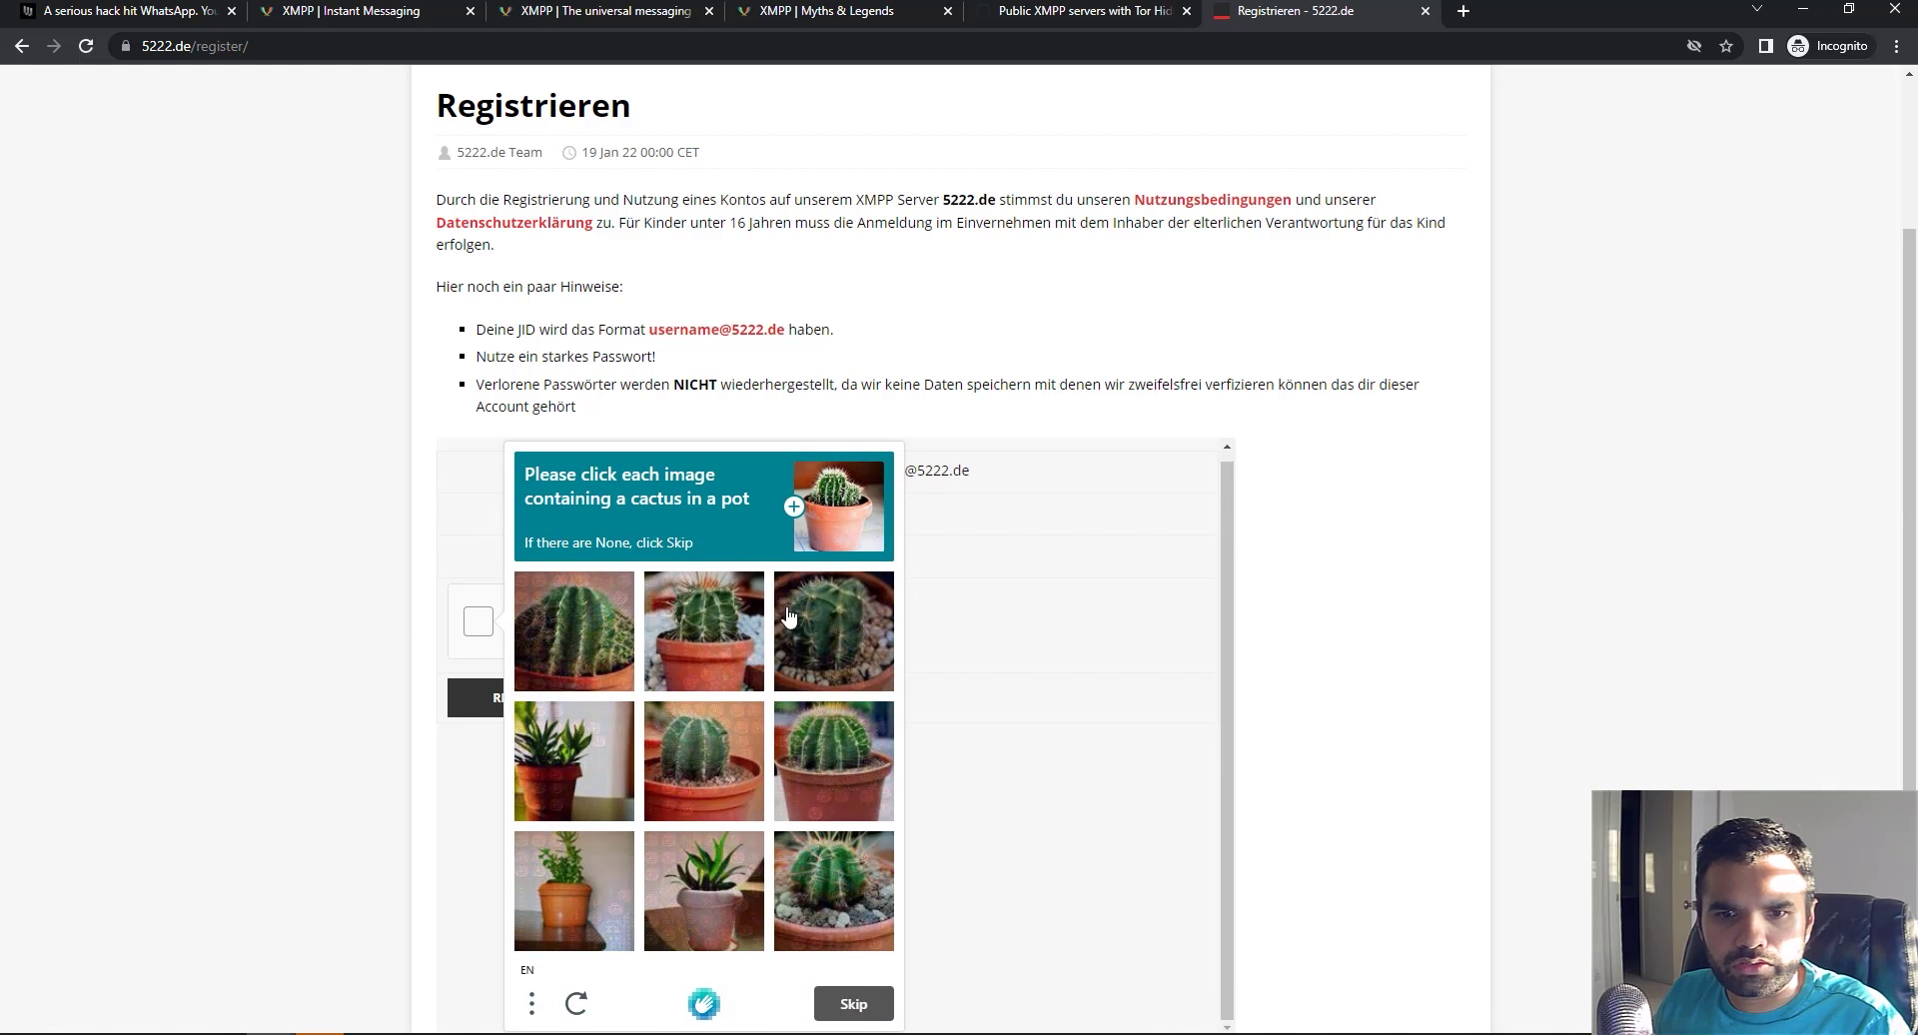
{"action": "left_click", "coordinate": [571, 629]}
{"action": "left_click", "coordinate": [727, 629]}
{"action": "left_click", "coordinate": [869, 649]}
{"action": "scroll", "coordinate": [869, 649], "scroll_direction": "down", "scroll_amount": 1}
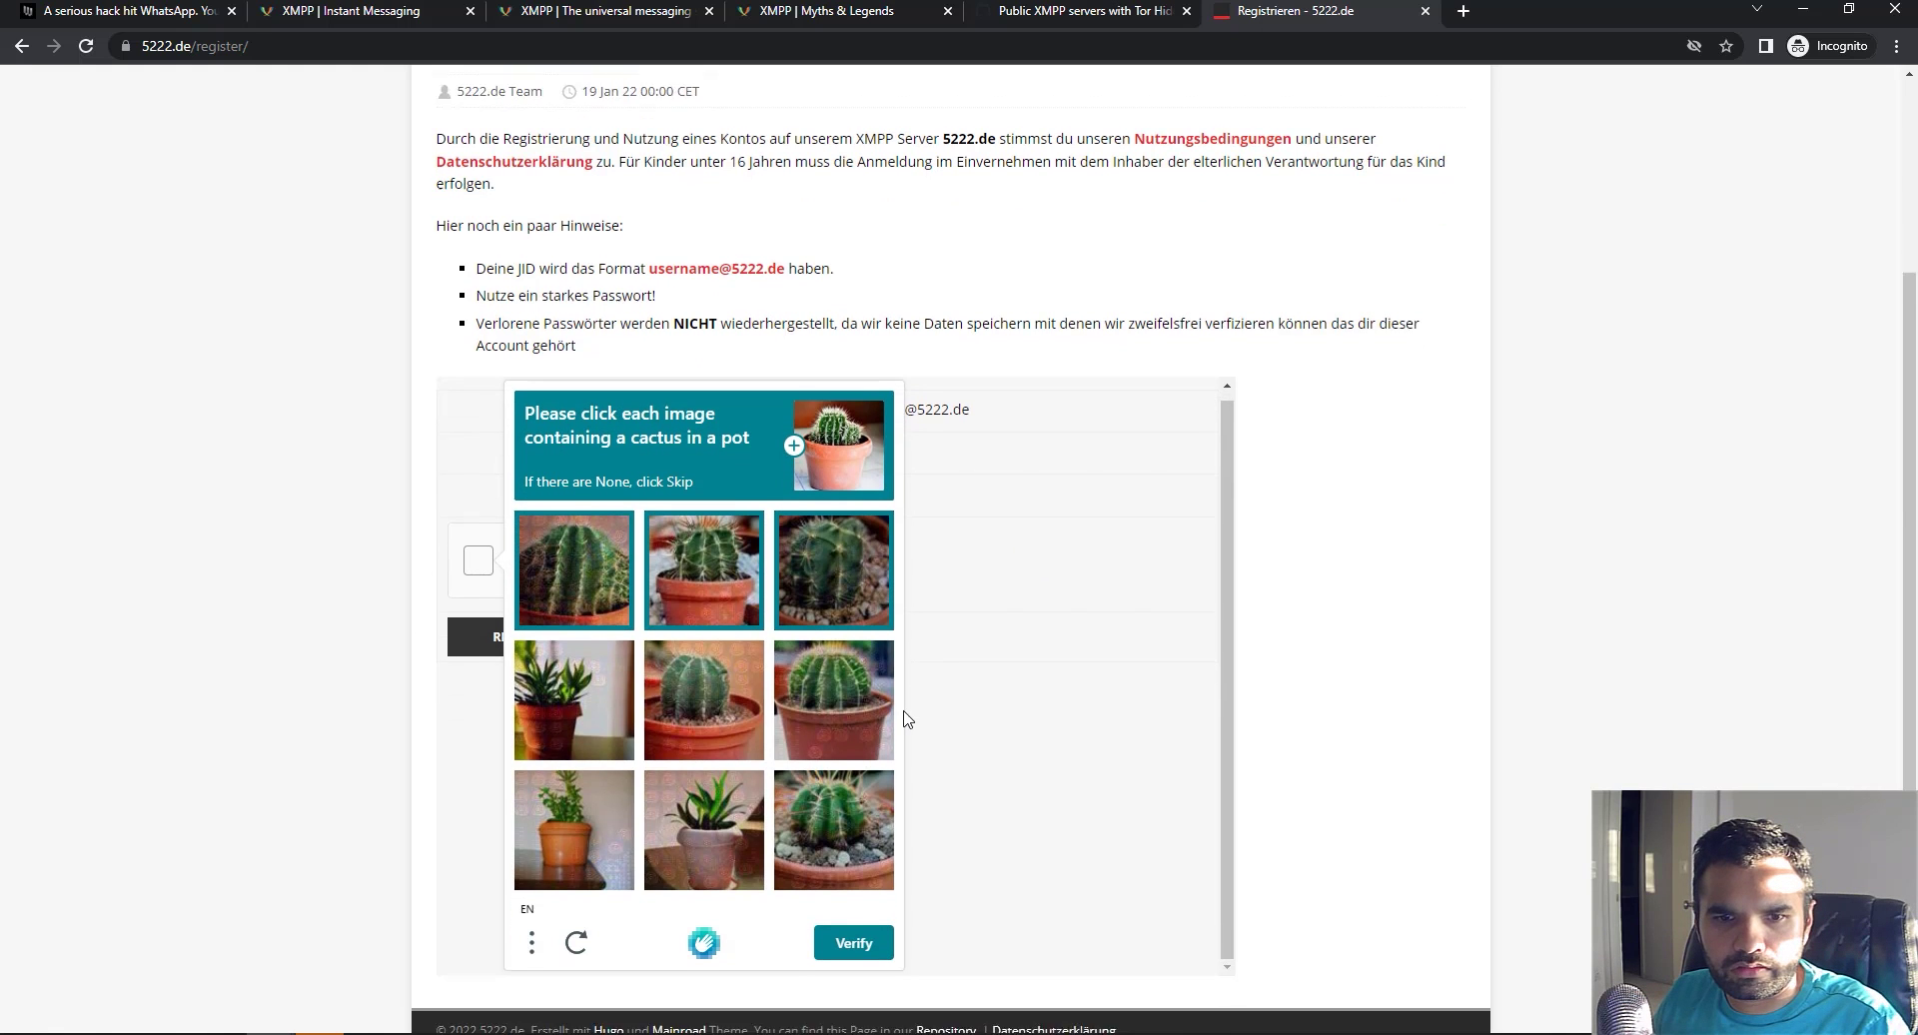
{"action": "left_click", "coordinate": [757, 685]}
{"action": "left_click", "coordinate": [855, 674]}
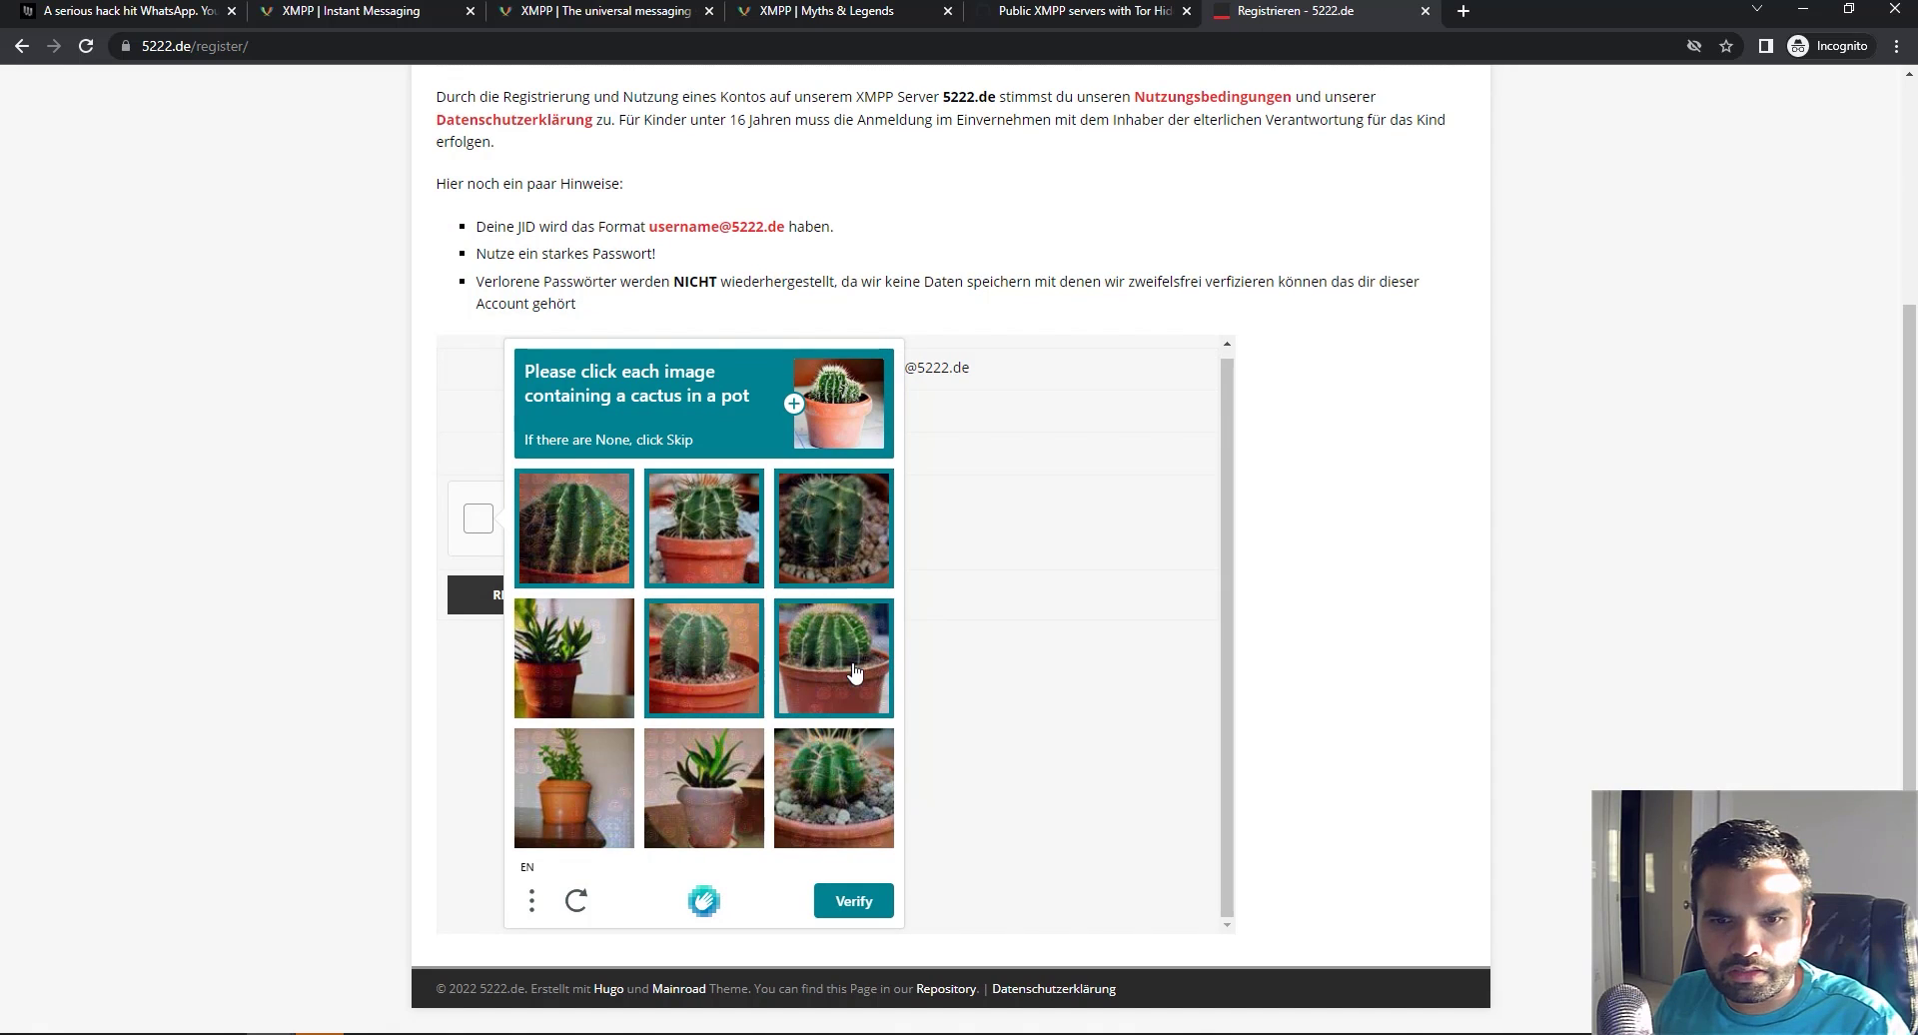
{"action": "left_click", "coordinate": [864, 780]}
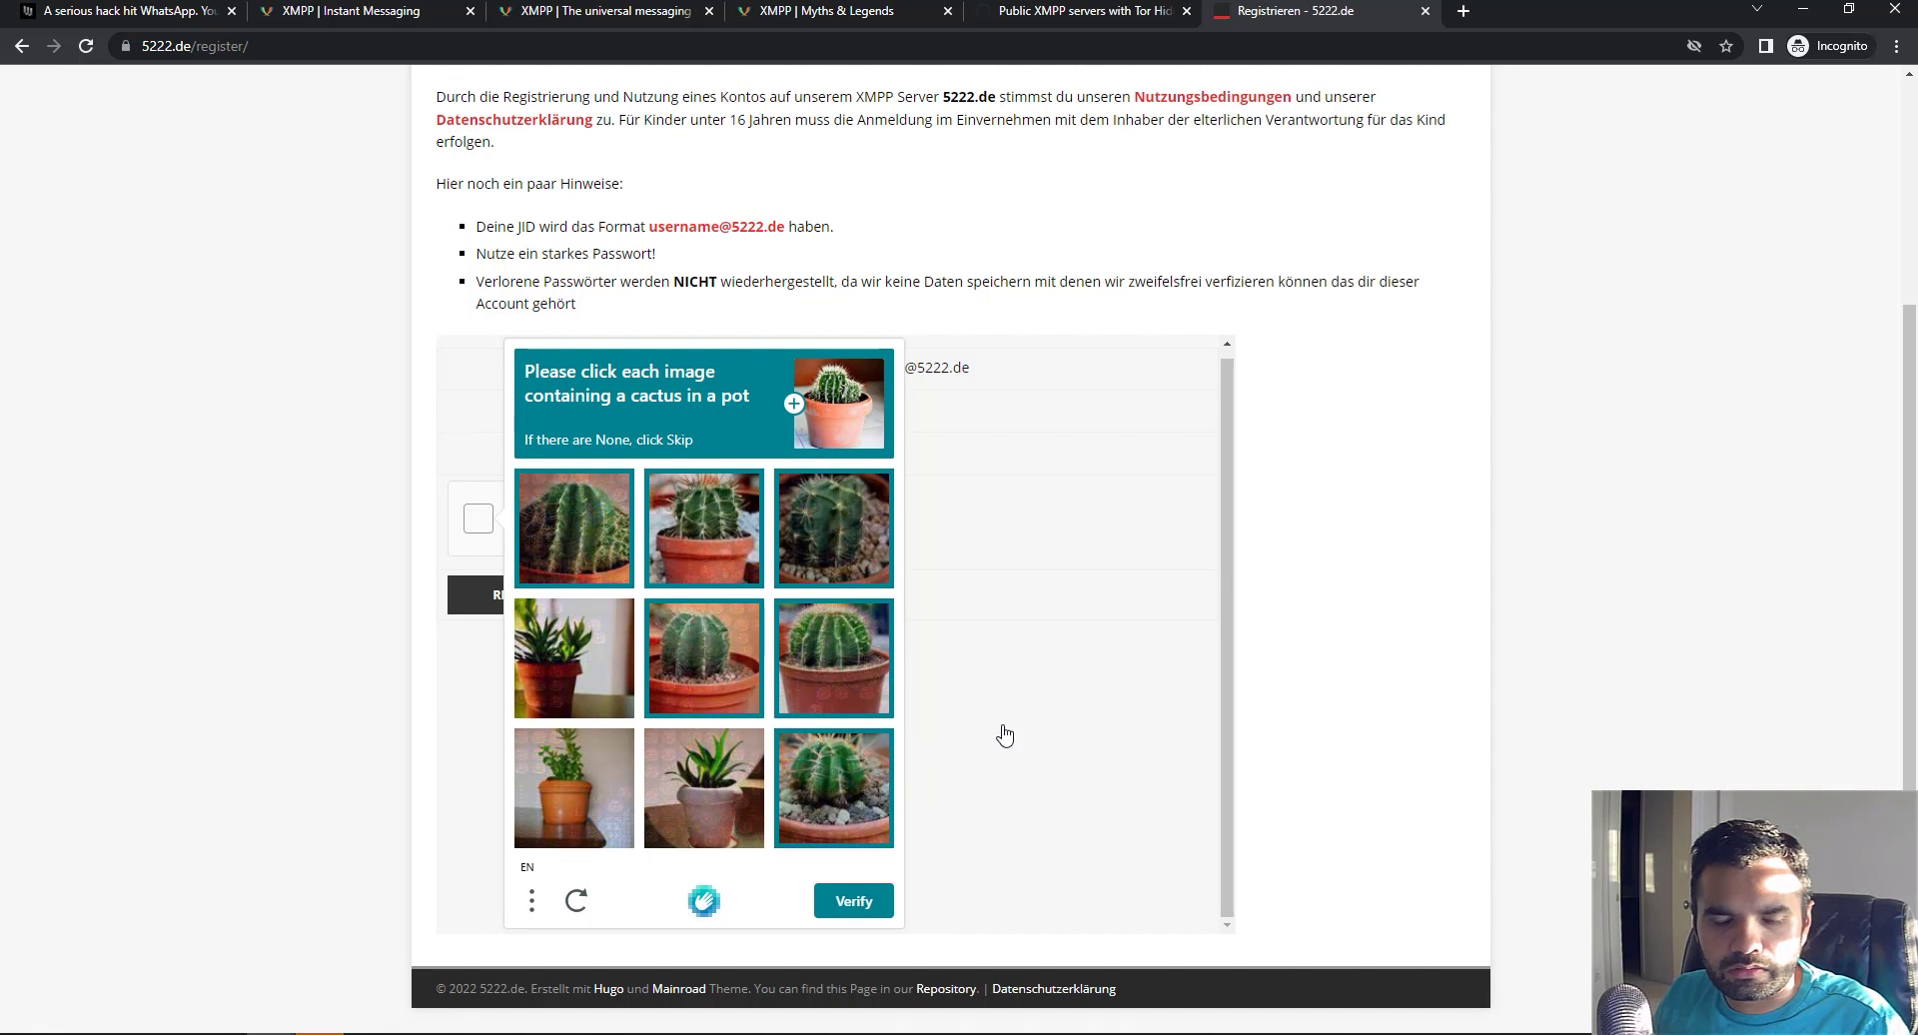
{"action": "left_click", "coordinate": [844, 899]}
Submit the 5222.de registration with REGISTER! and return to the Tor XMPP server list
{"action": "left_click", "coordinate": [532, 611]}
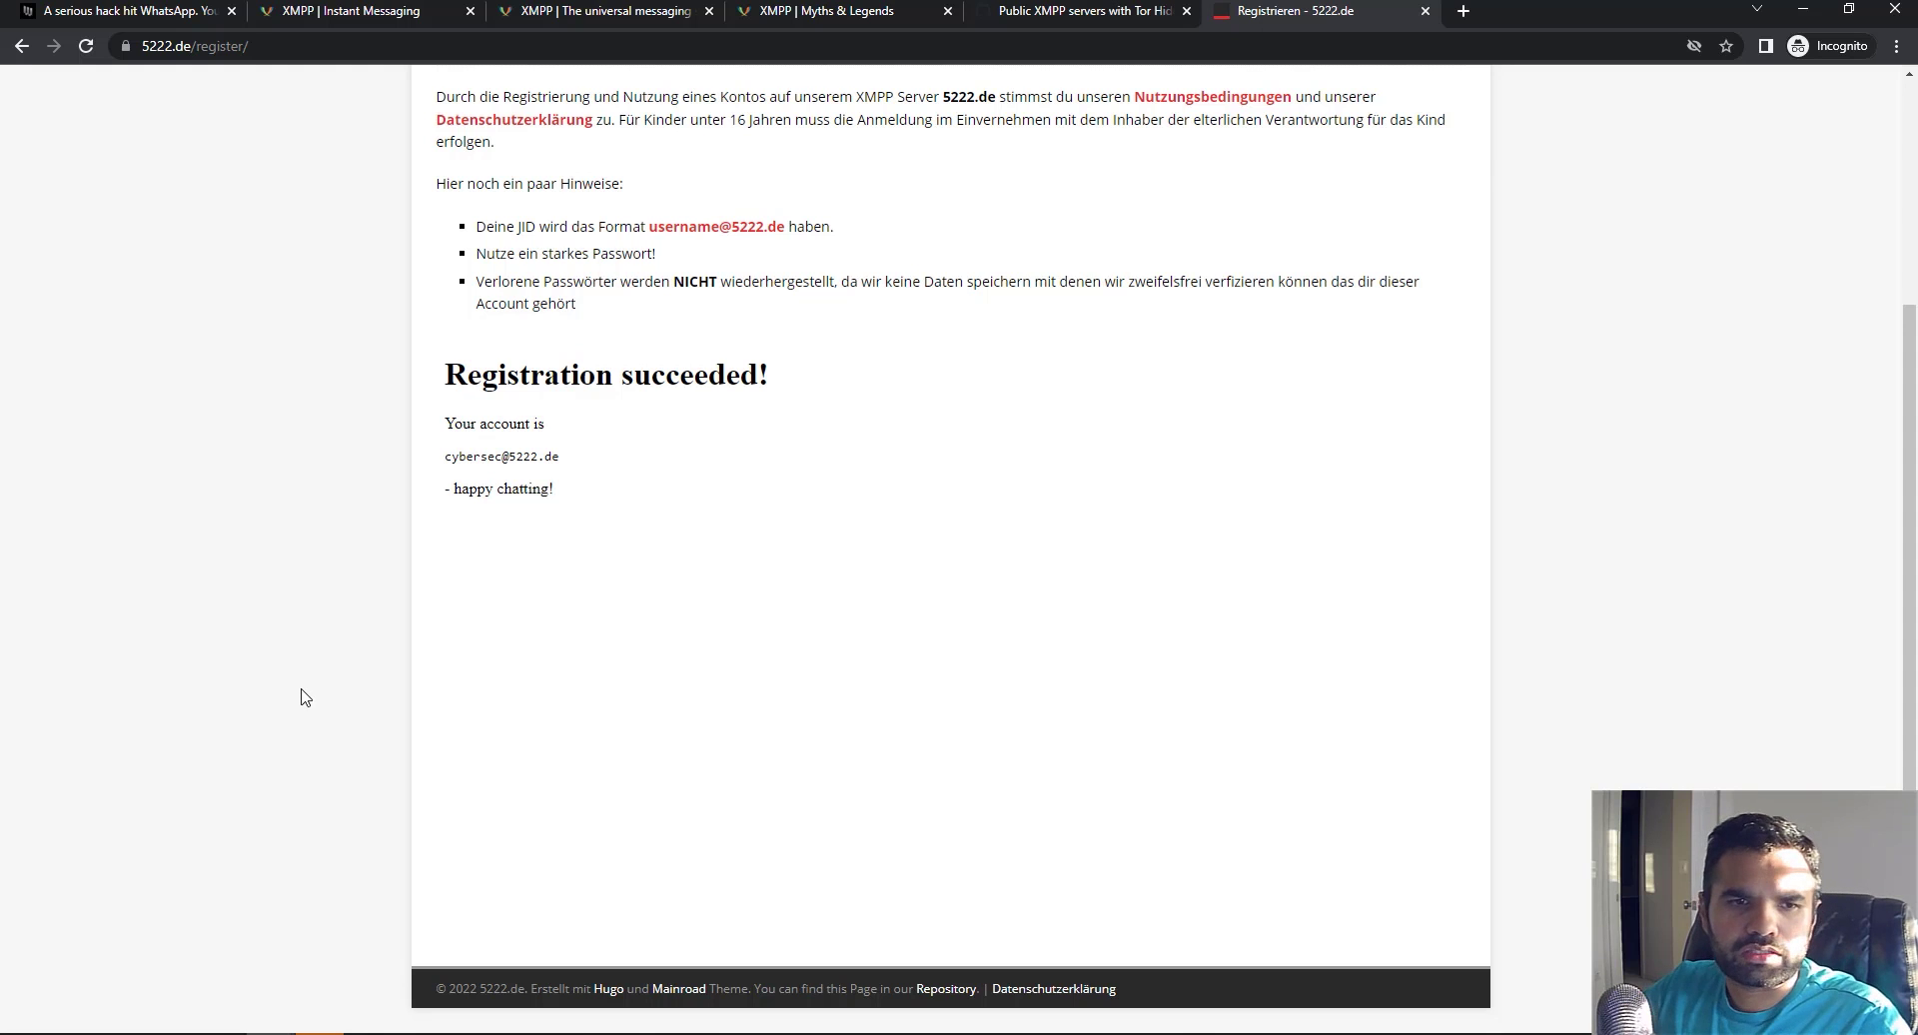
{"action": "left_click", "coordinate": [1039, 12]}
{"action": "left_click", "coordinate": [331, 465]}
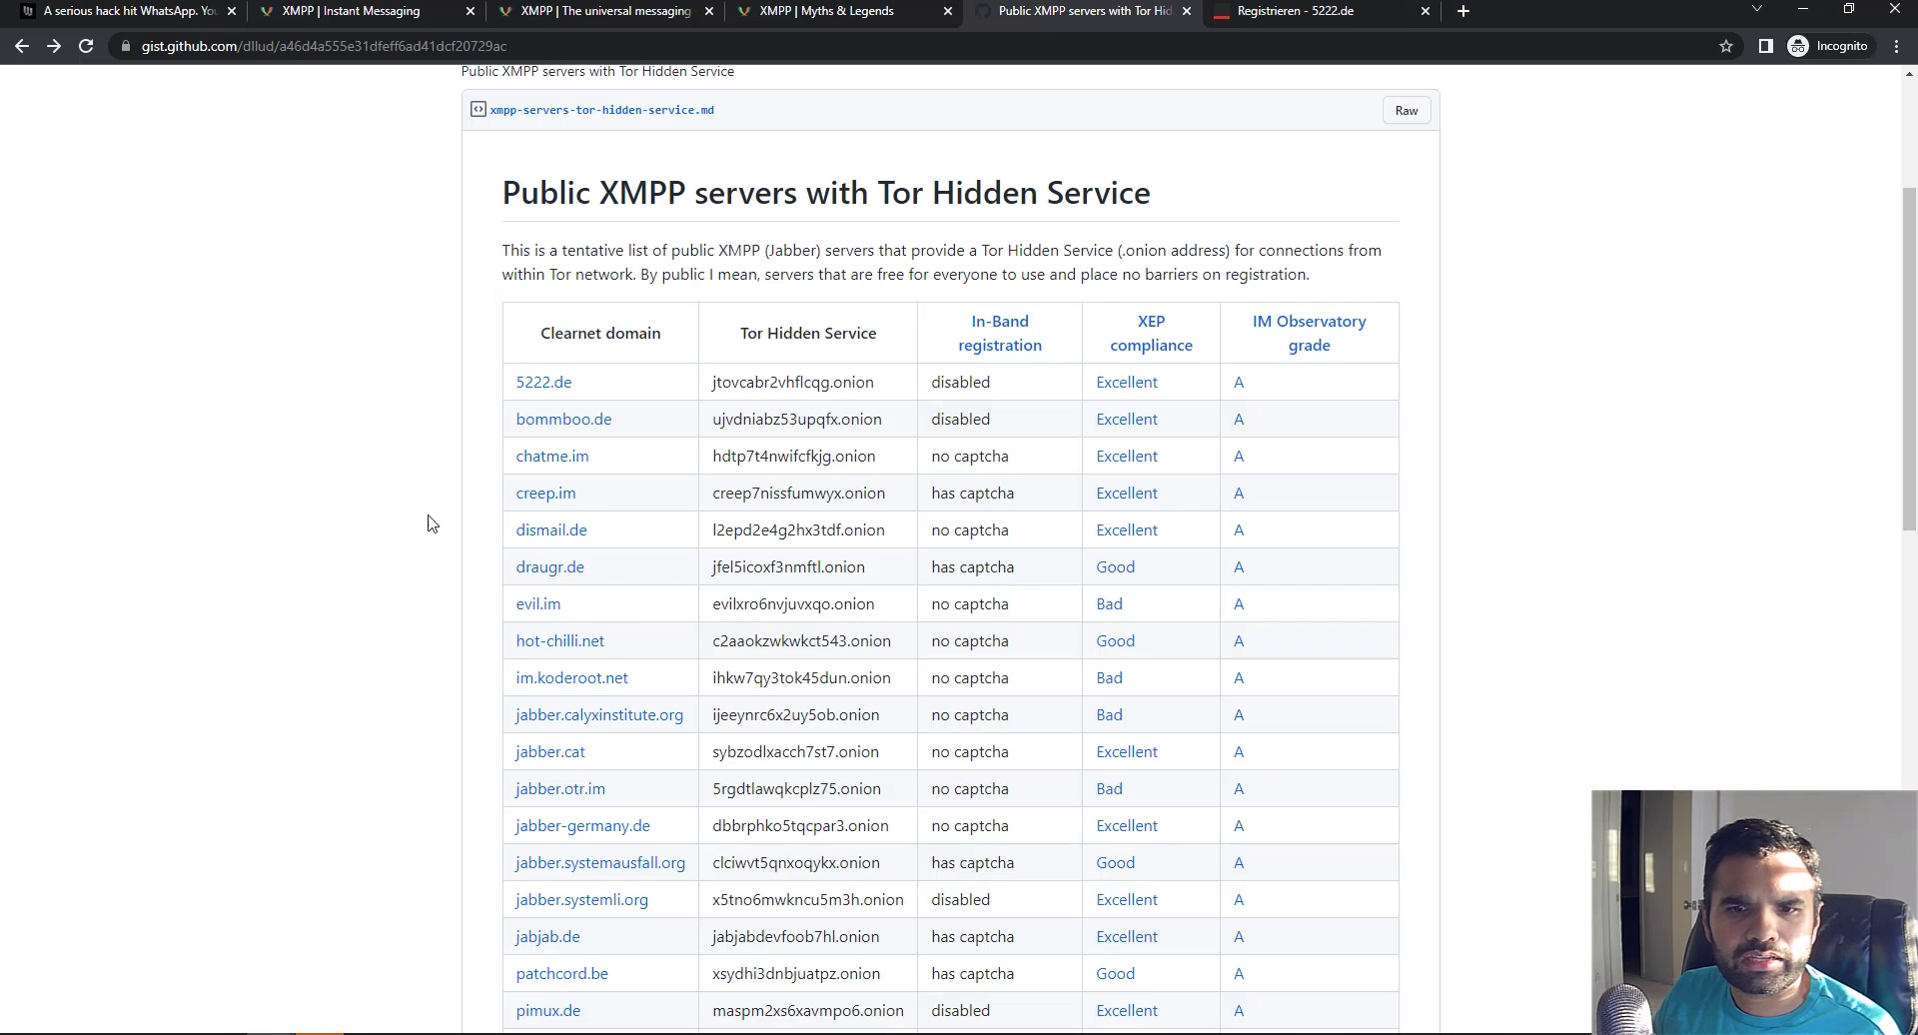
Open dismail.de in a new tab and go to its registration page
{"action": "right_click", "coordinate": [537, 531]}
{"action": "left_click", "coordinate": [620, 545]}
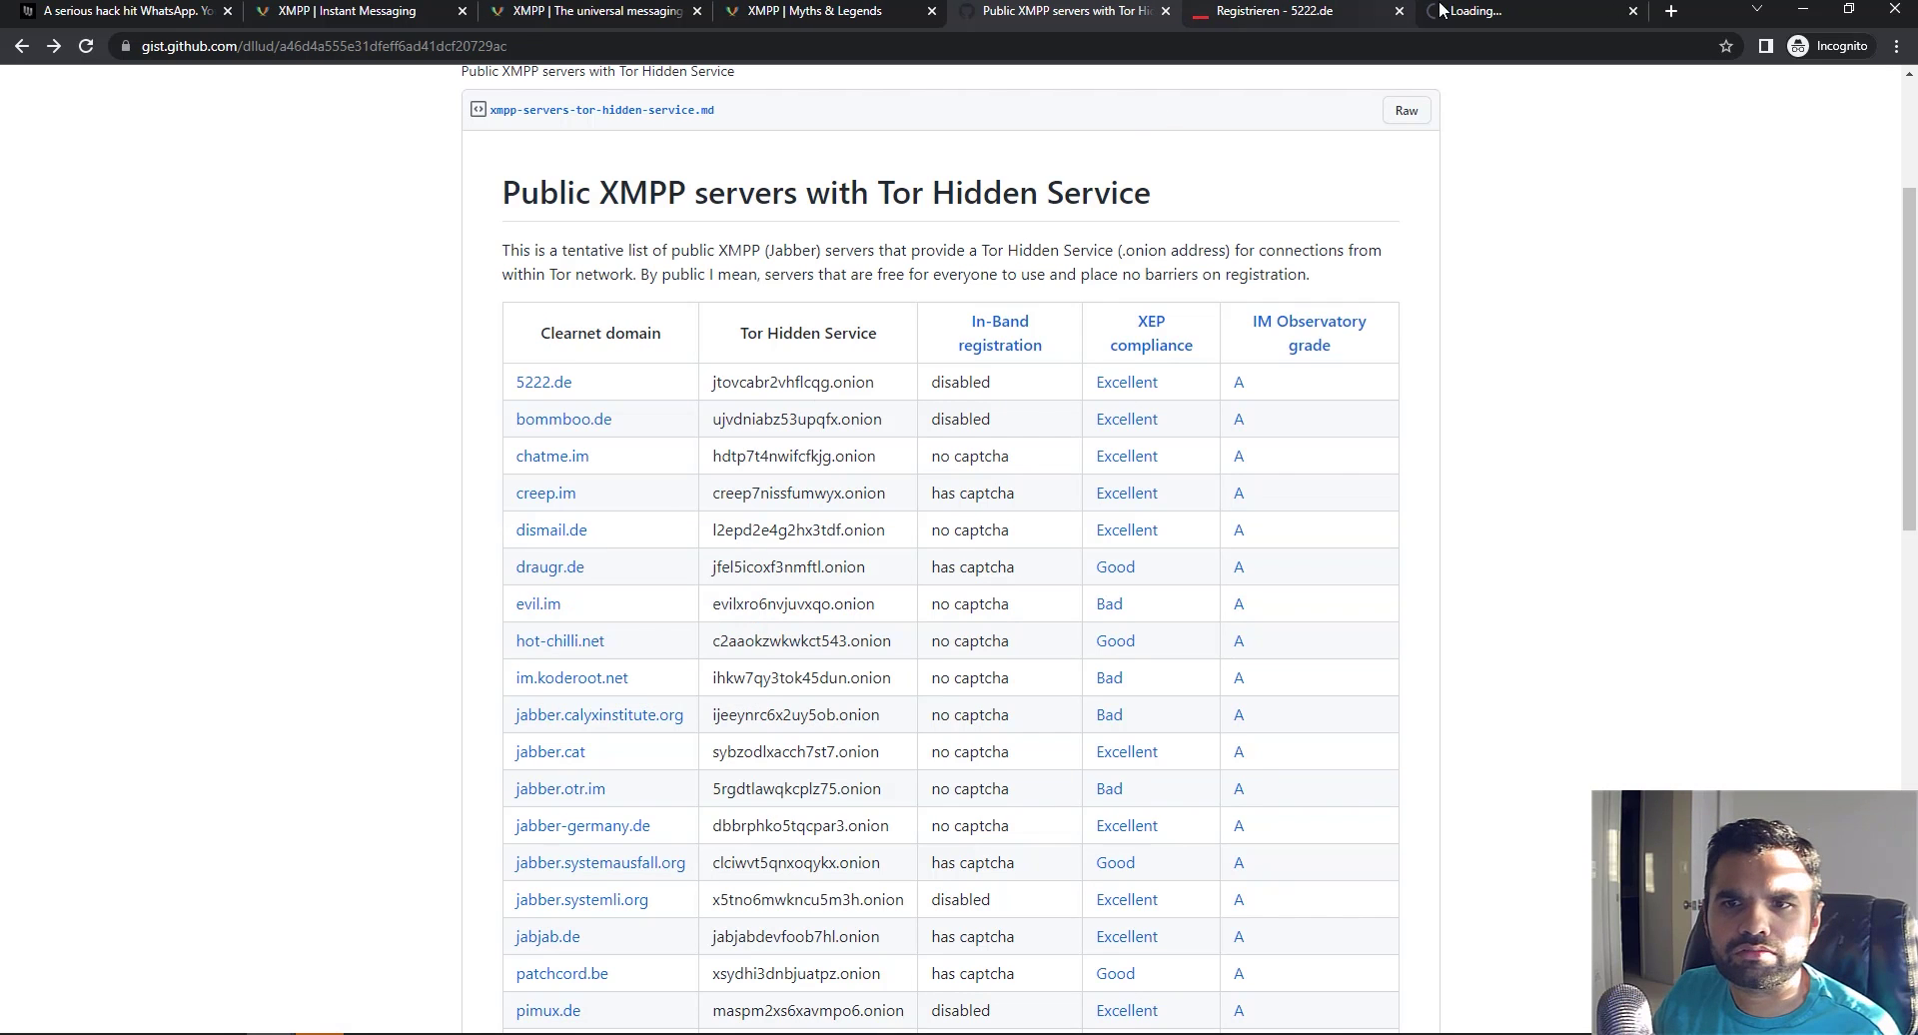
{"action": "left_click", "coordinate": [1478, 11]}
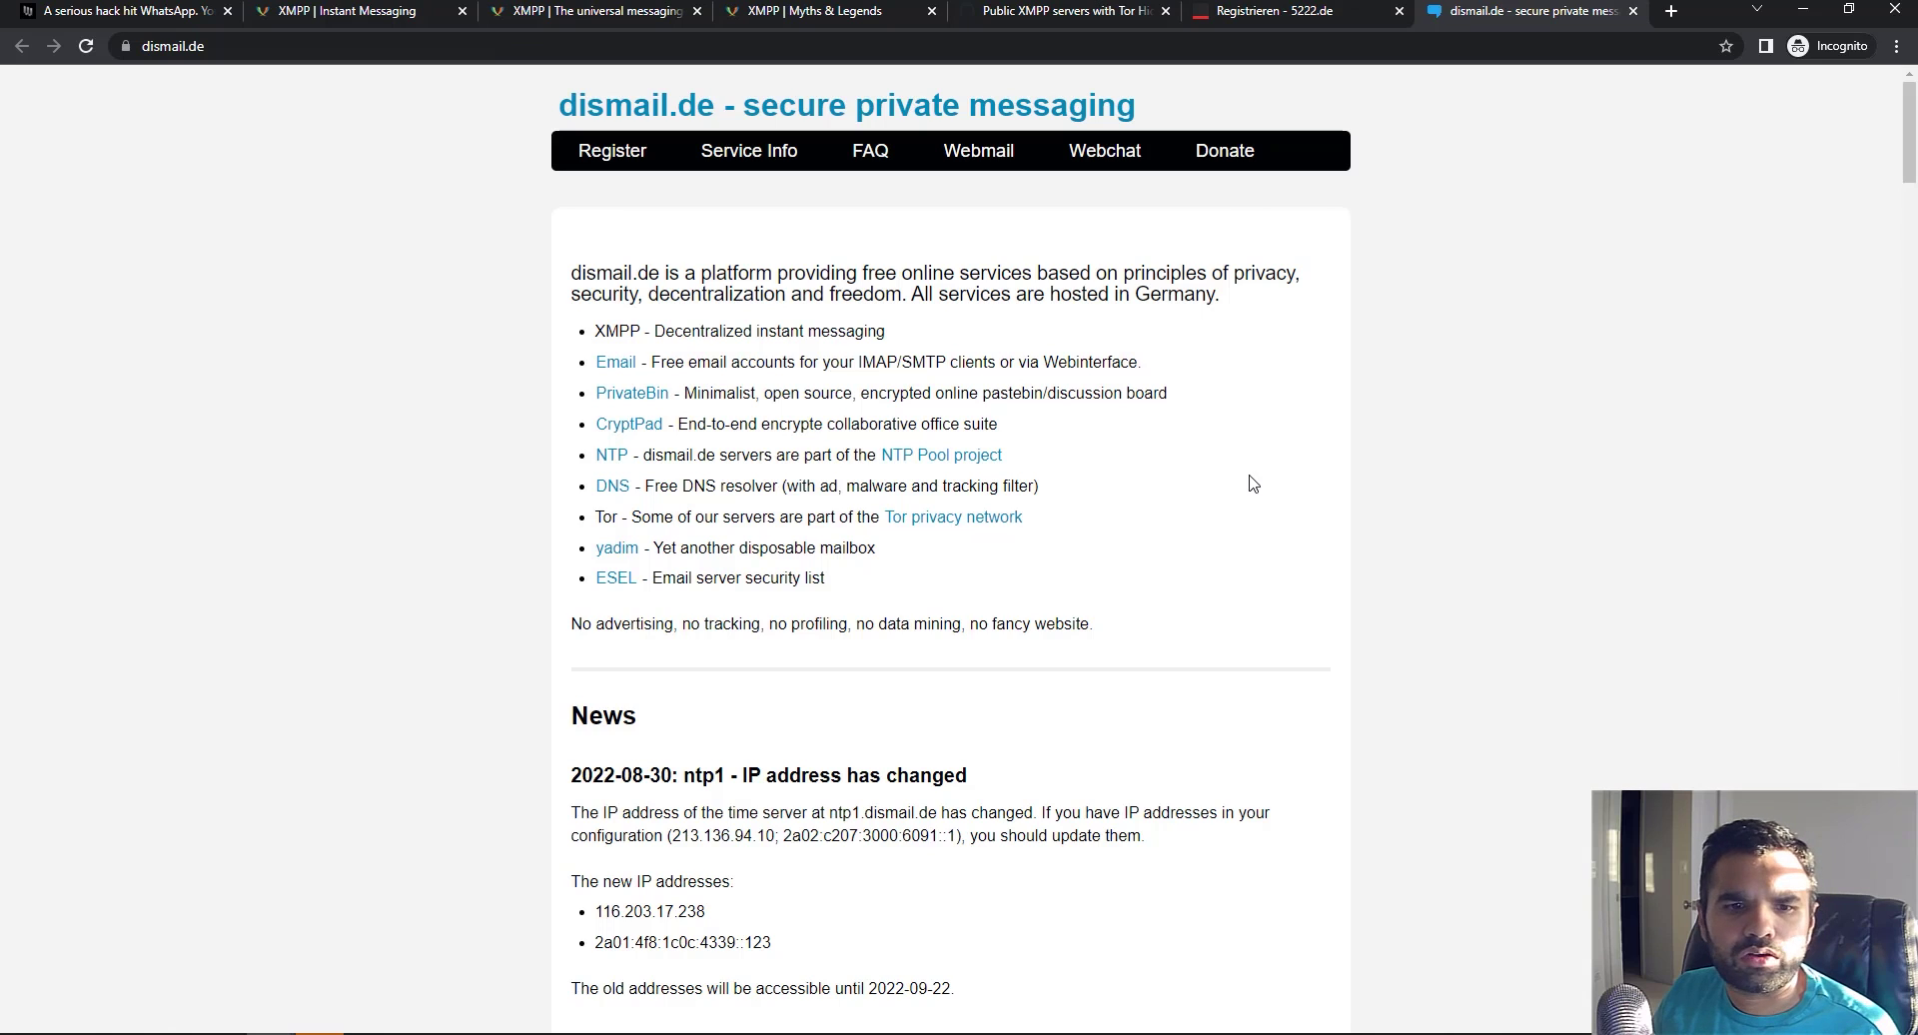
{"action": "left_click", "coordinate": [612, 152]}
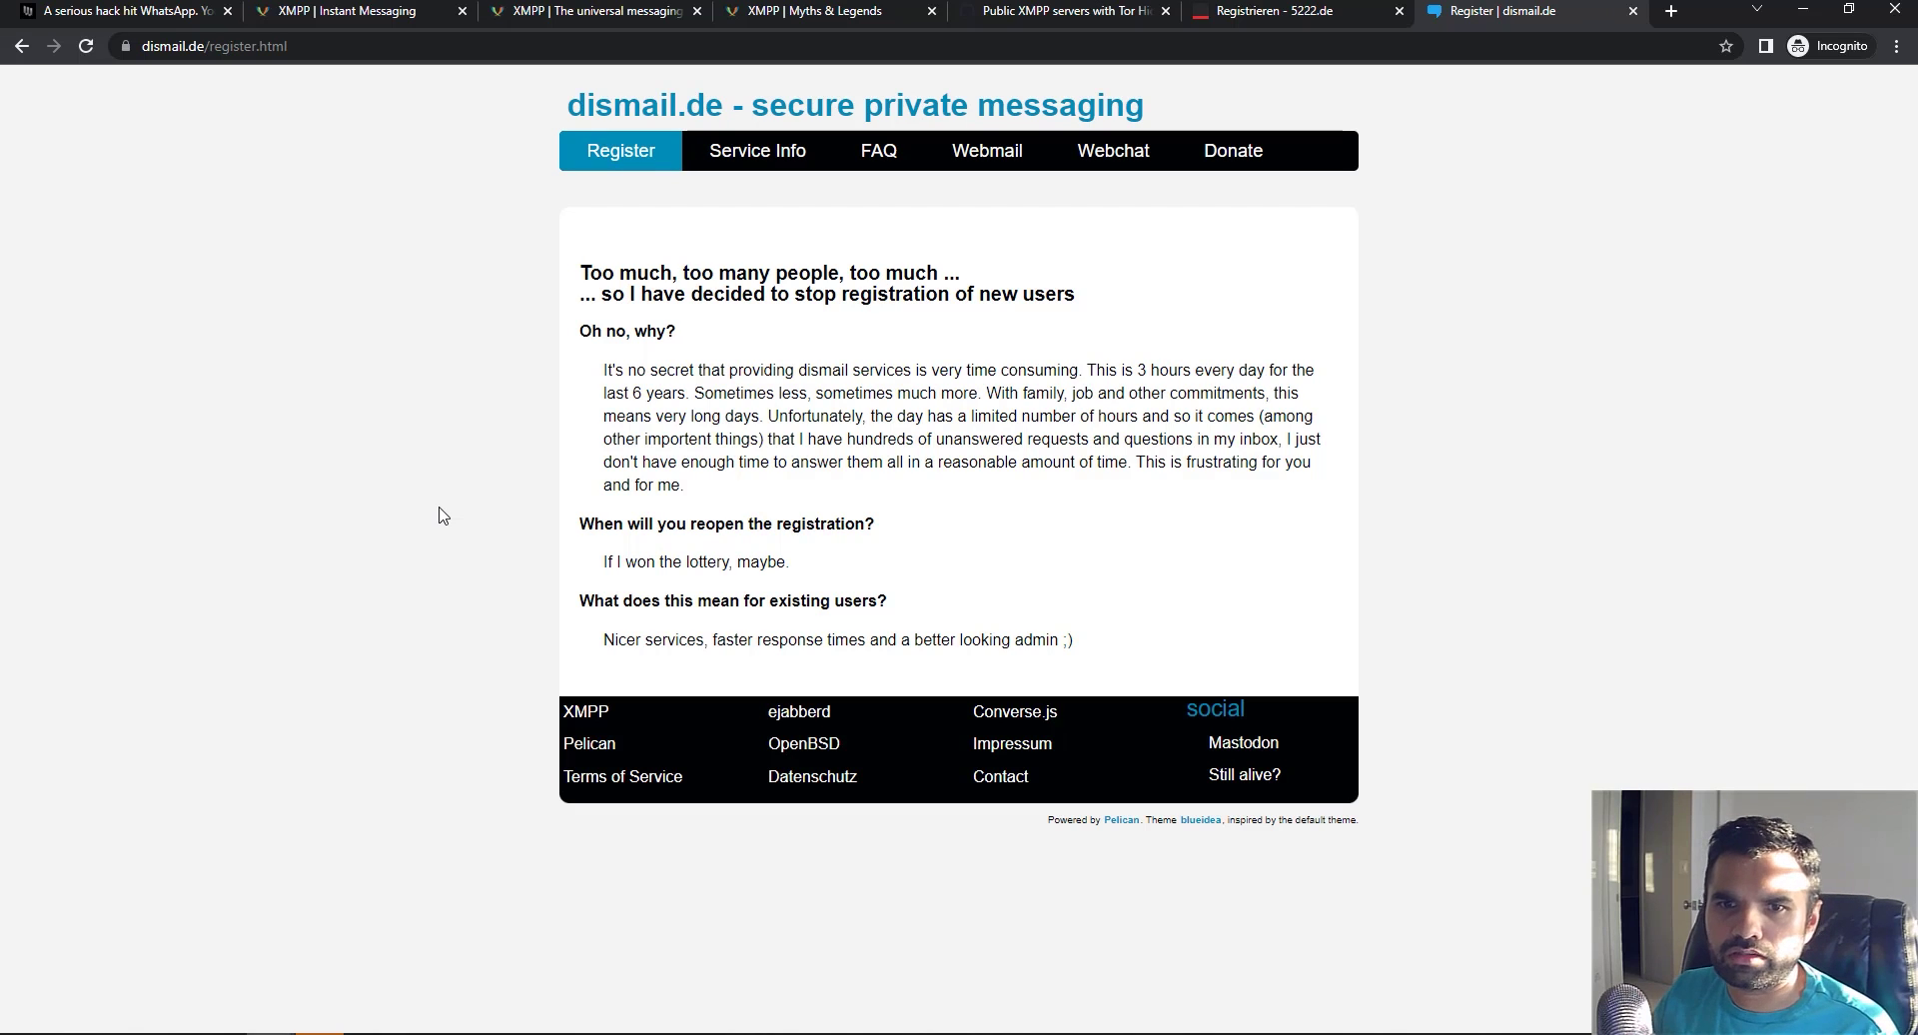
Read the notice that dismail.de sign-ups are stopped, then return to the Tor server list
{"action": "left_click_drag", "start_coordinate": [590, 272], "coordinate": [1054, 293]}
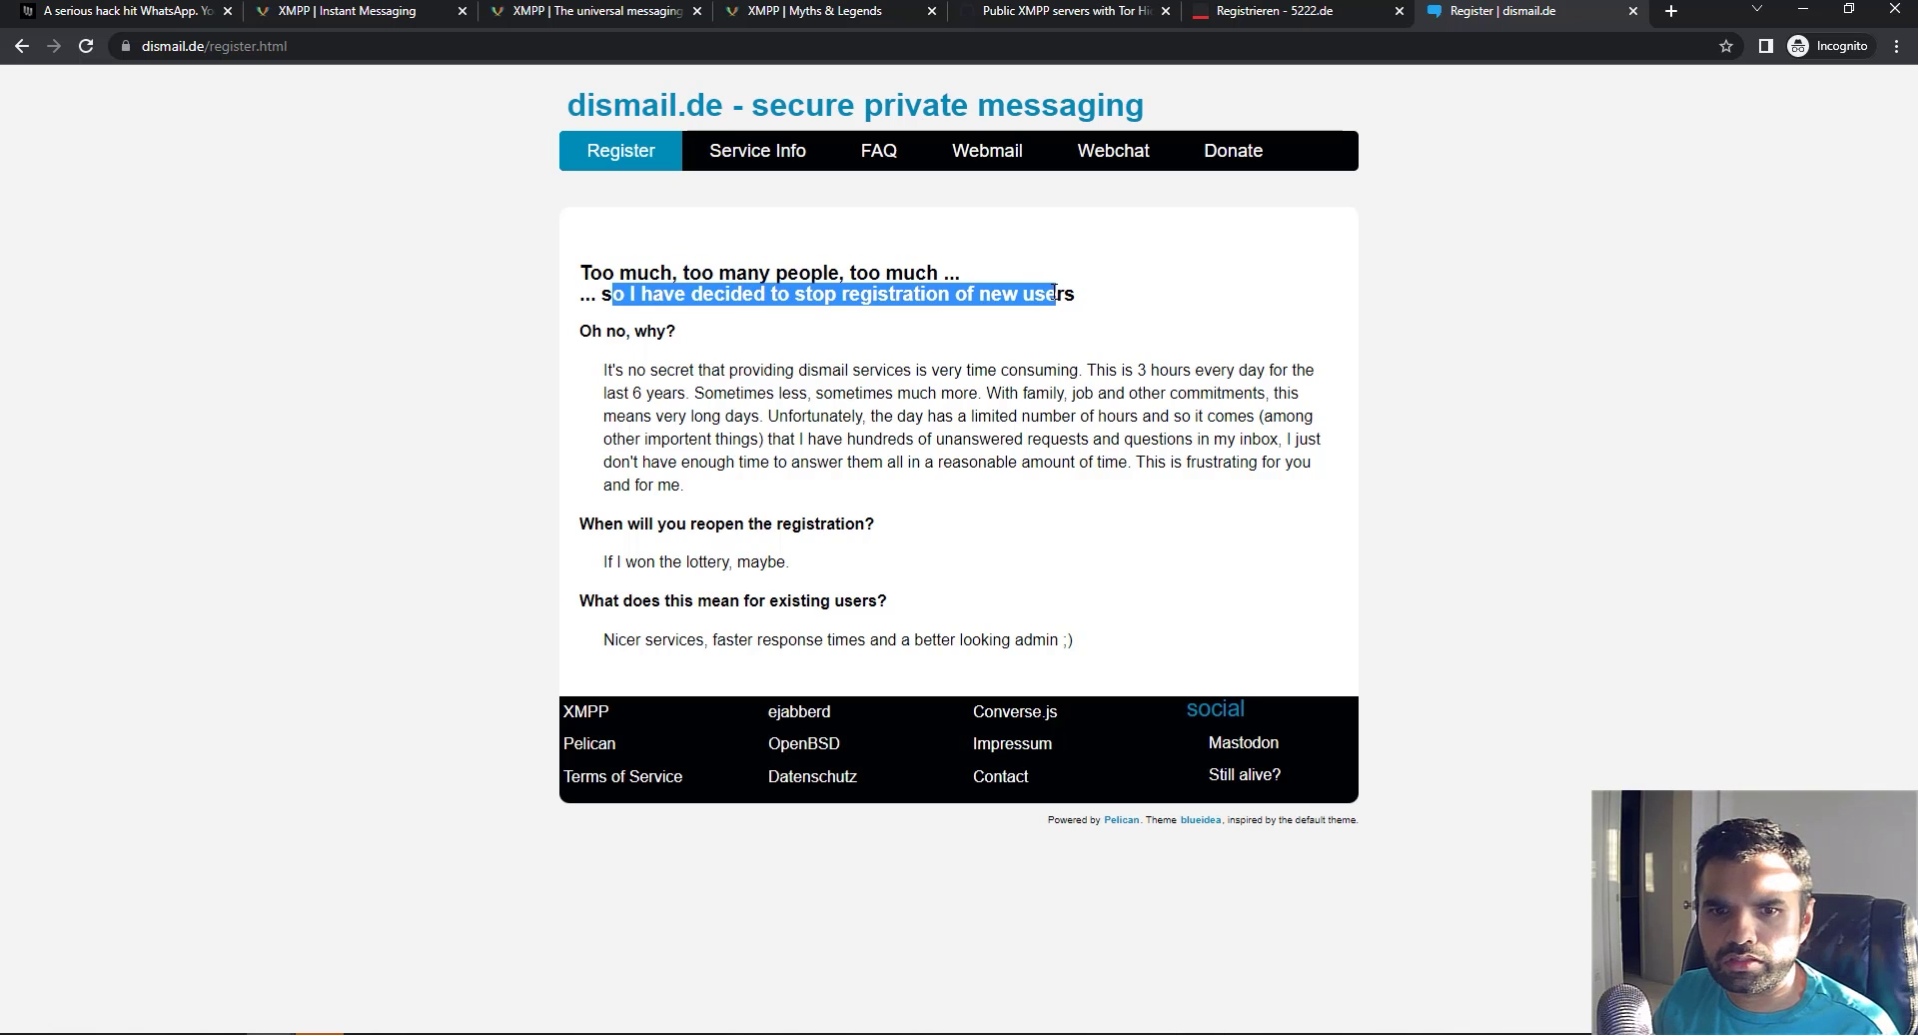
{"action": "left_click", "coordinate": [756, 392]}
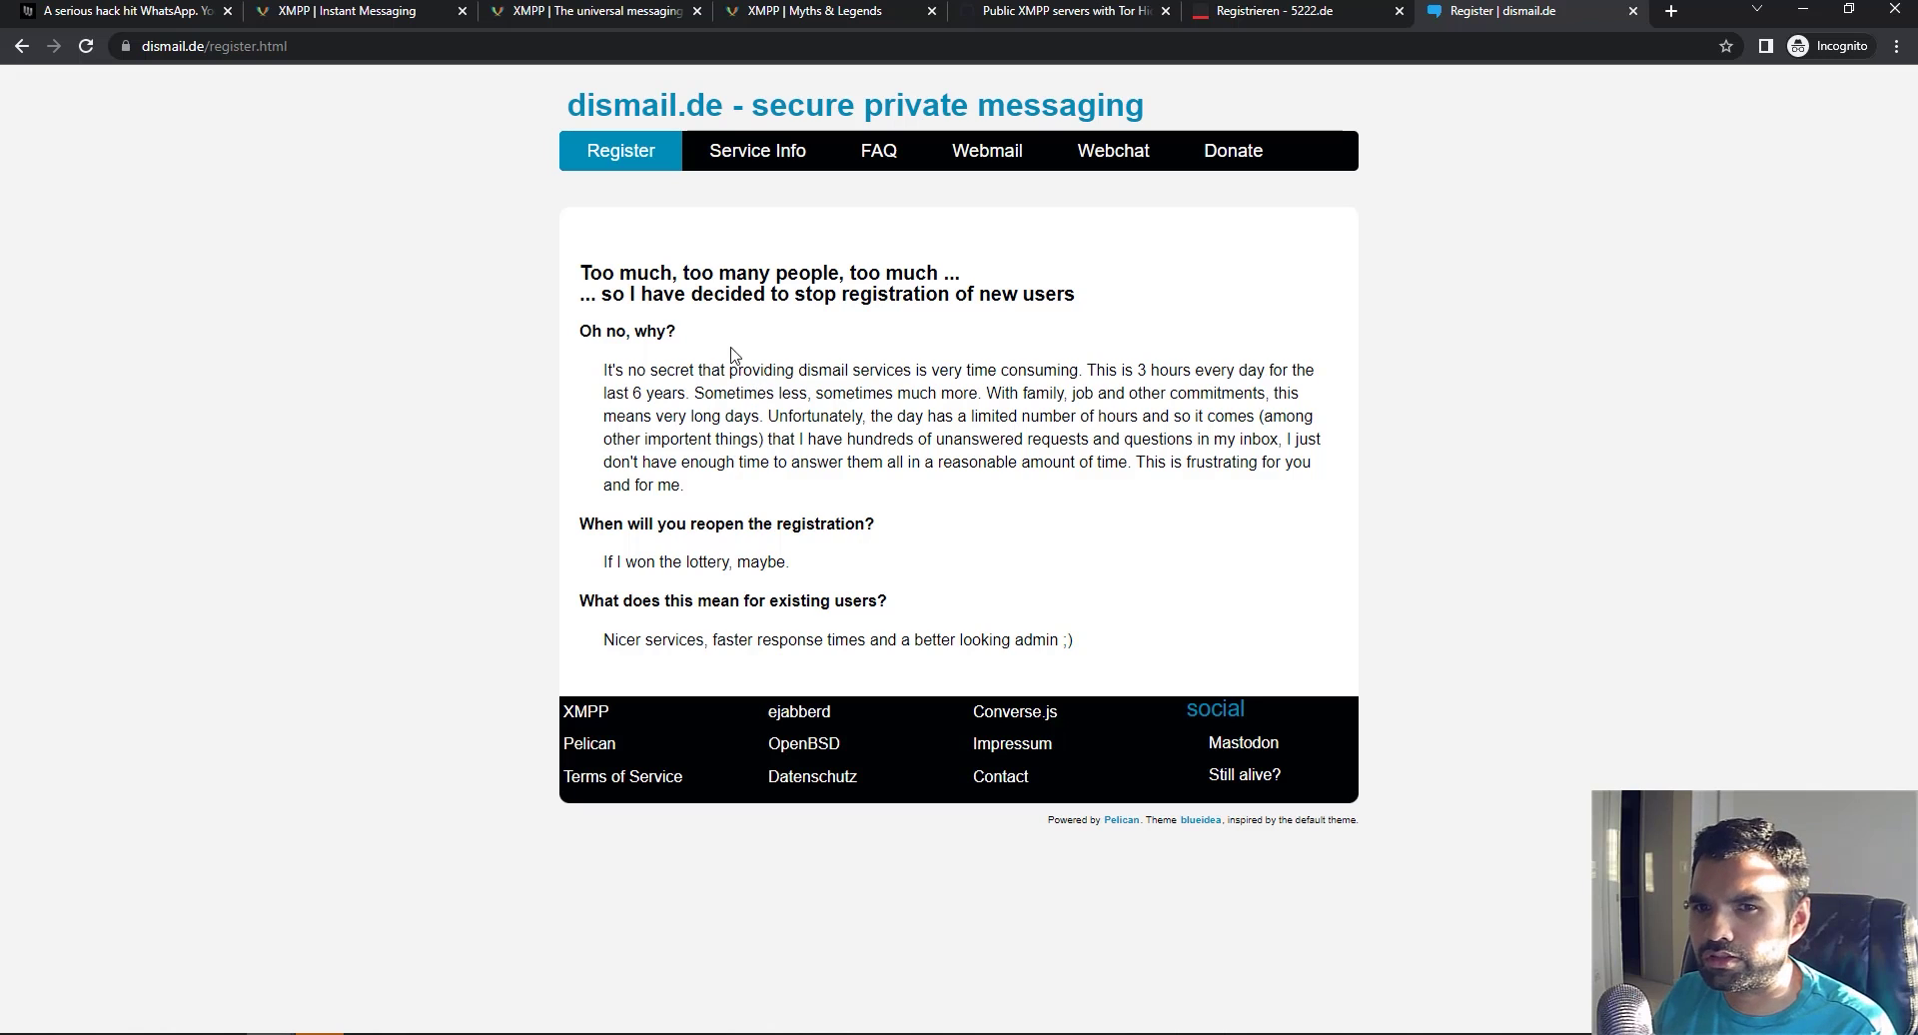
{"action": "left_click", "coordinate": [21, 46]}
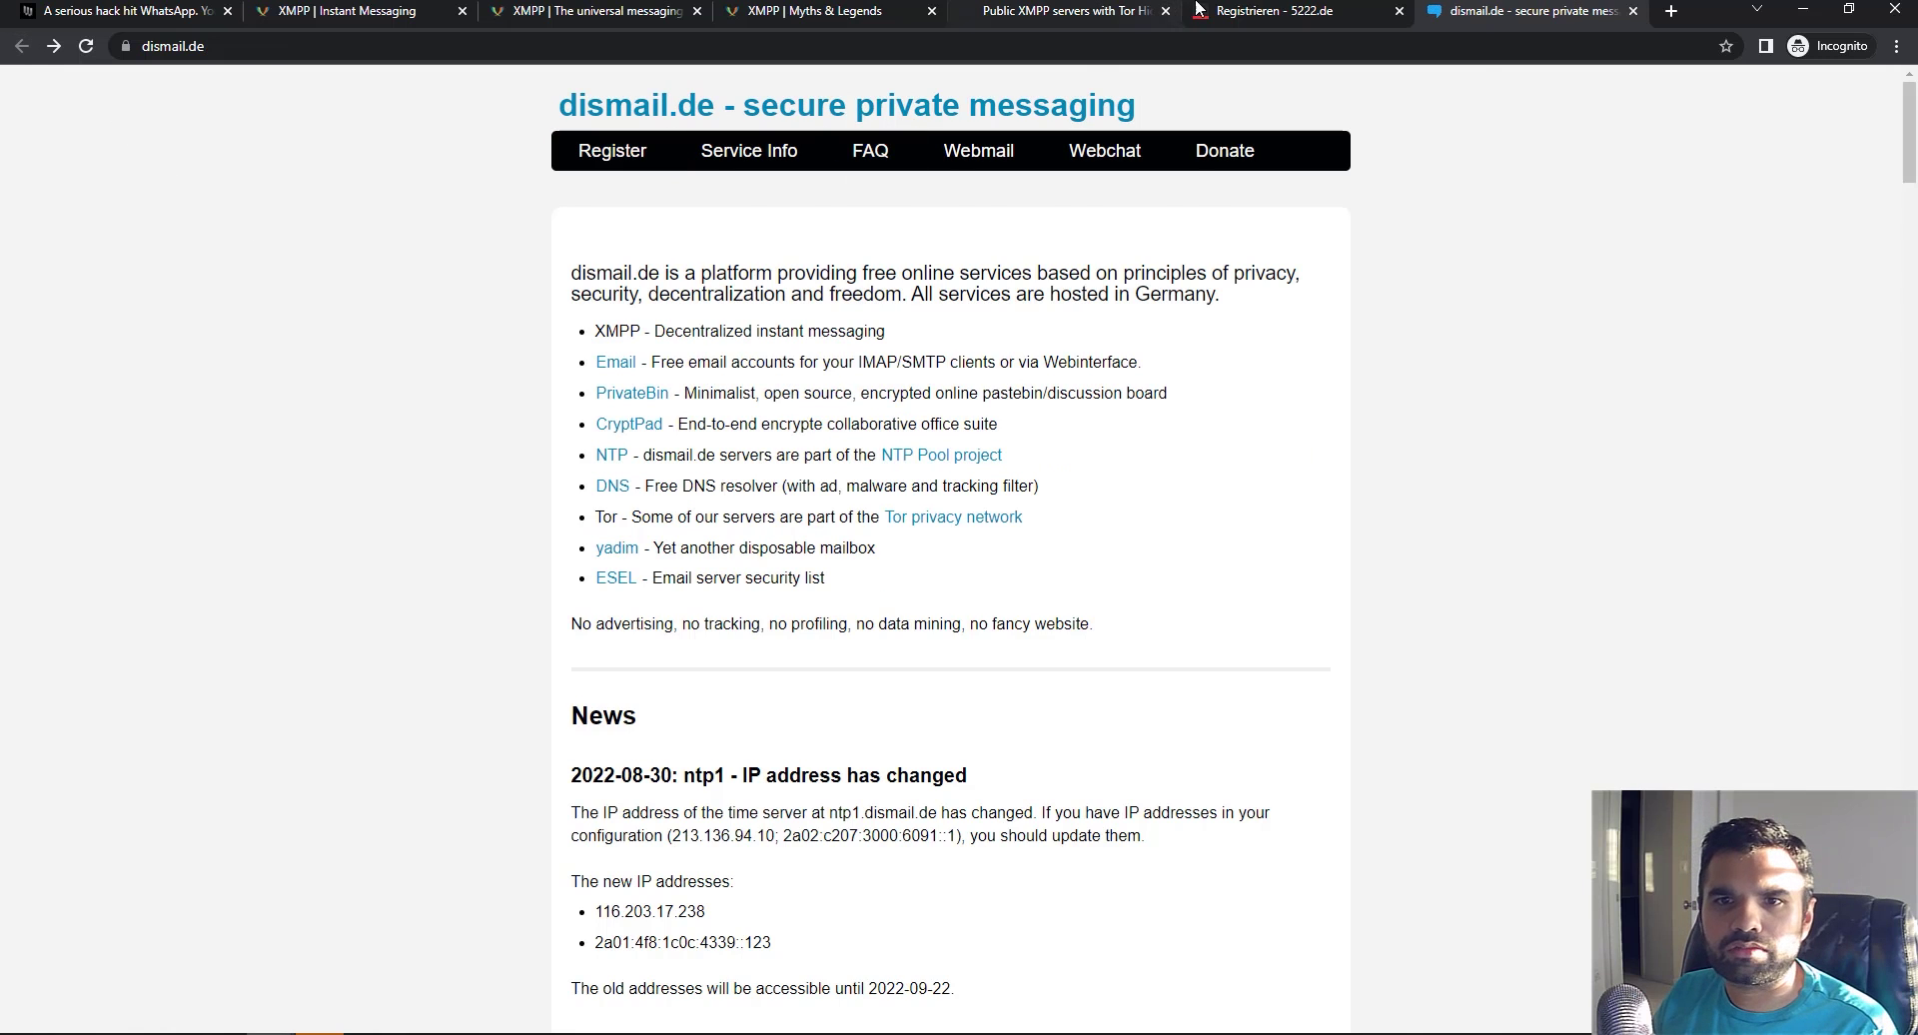
{"action": "left_click", "coordinate": [1289, 12]}
{"action": "left_click", "coordinate": [1493, 13]}
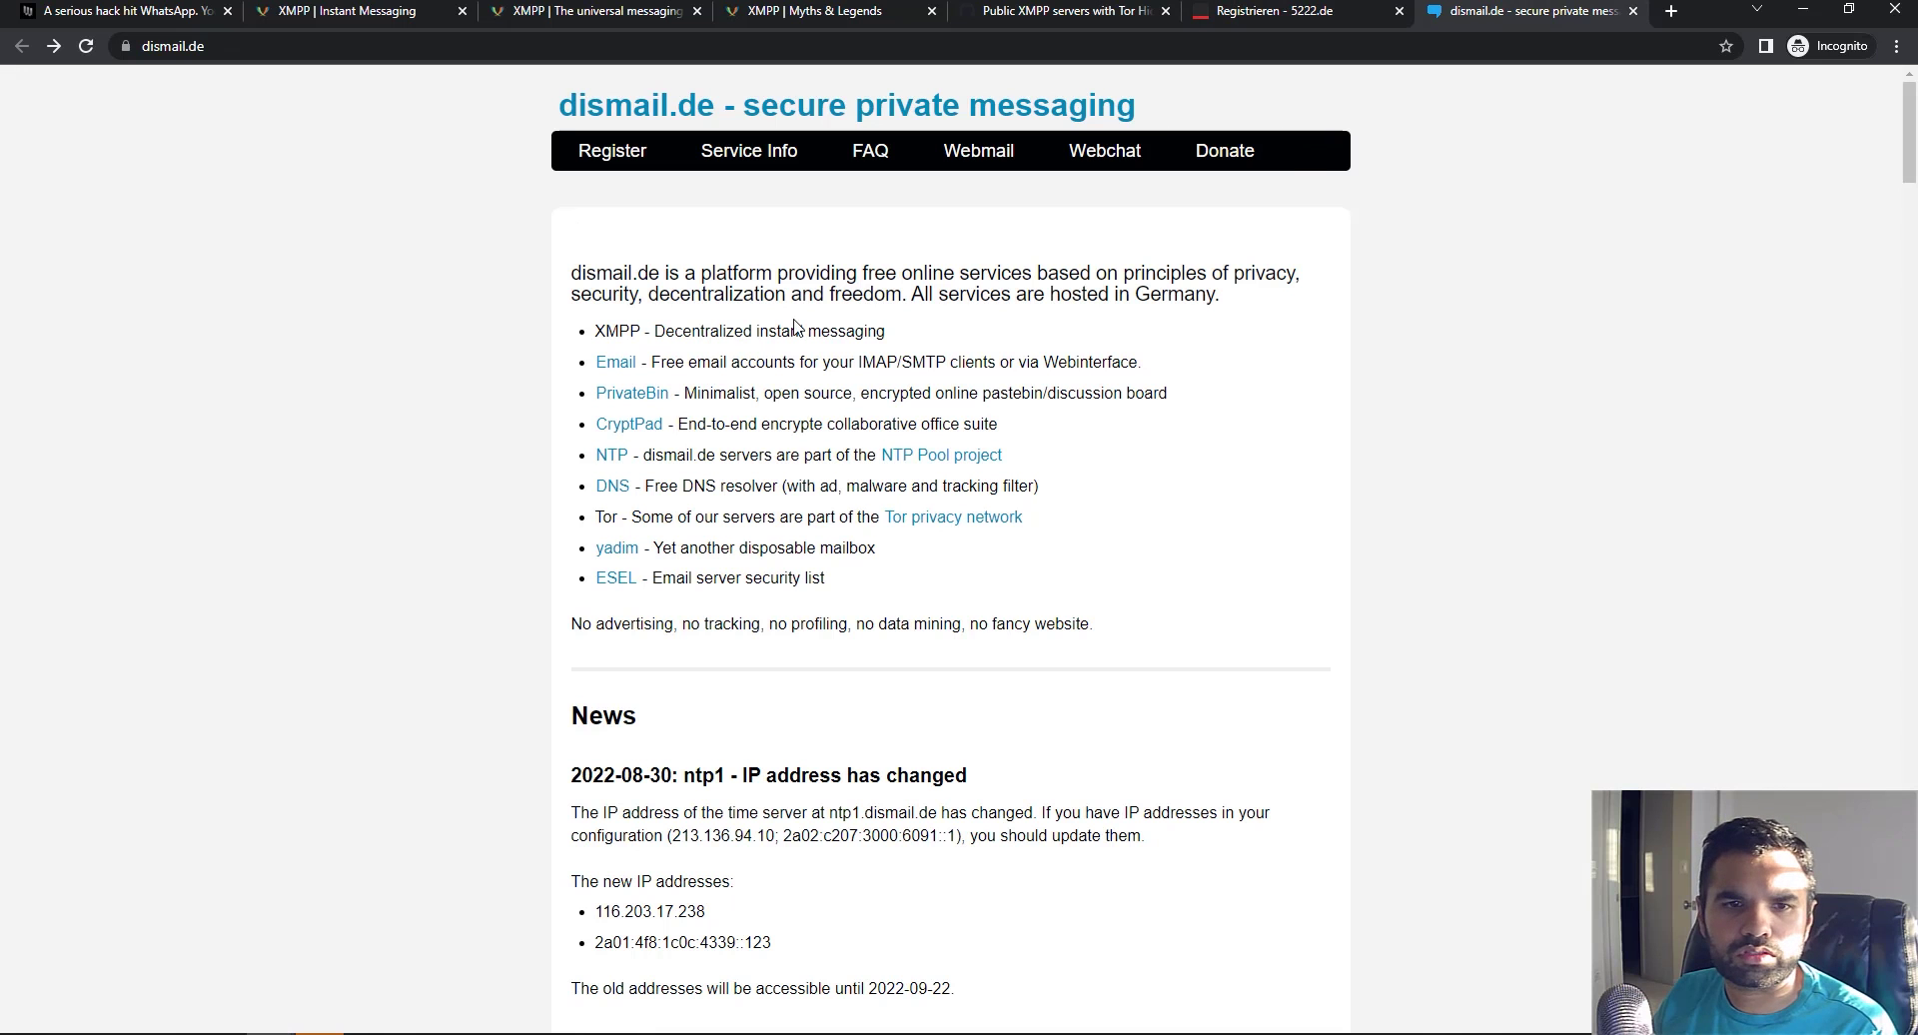
{"action": "left_click", "coordinate": [1049, 12]}
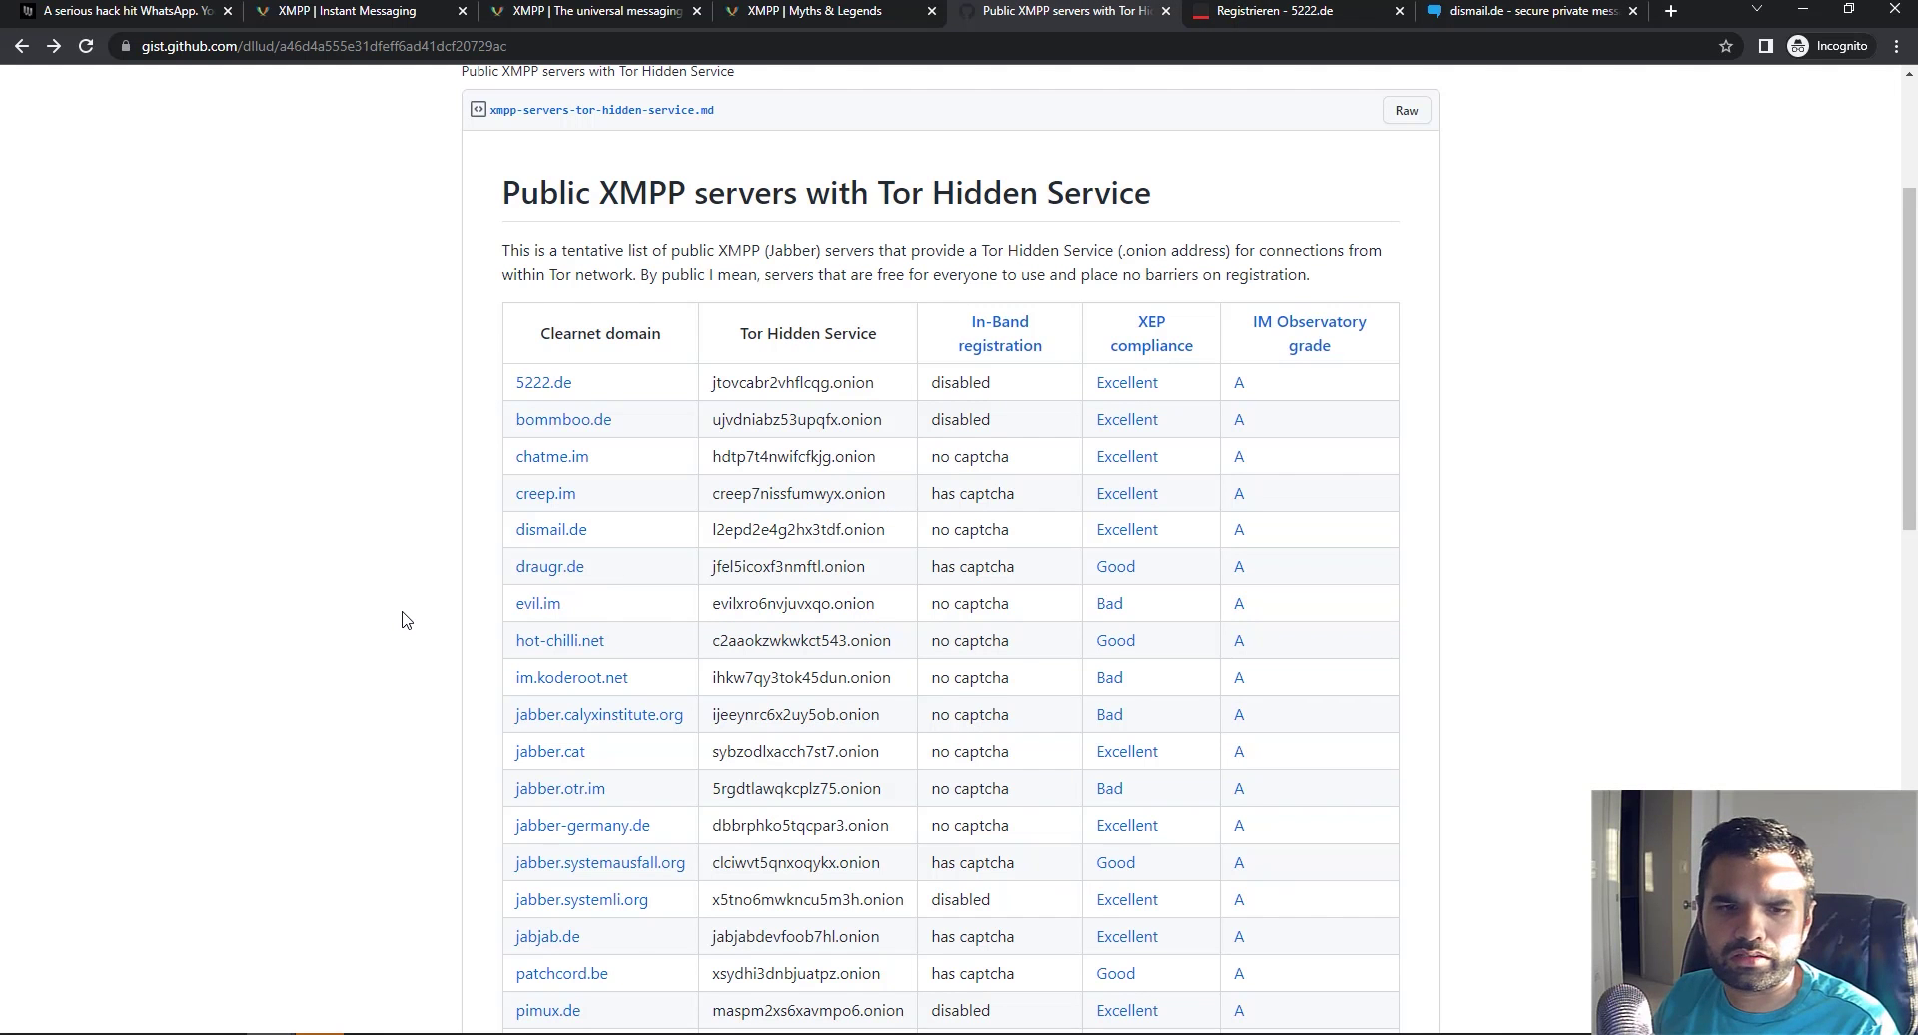